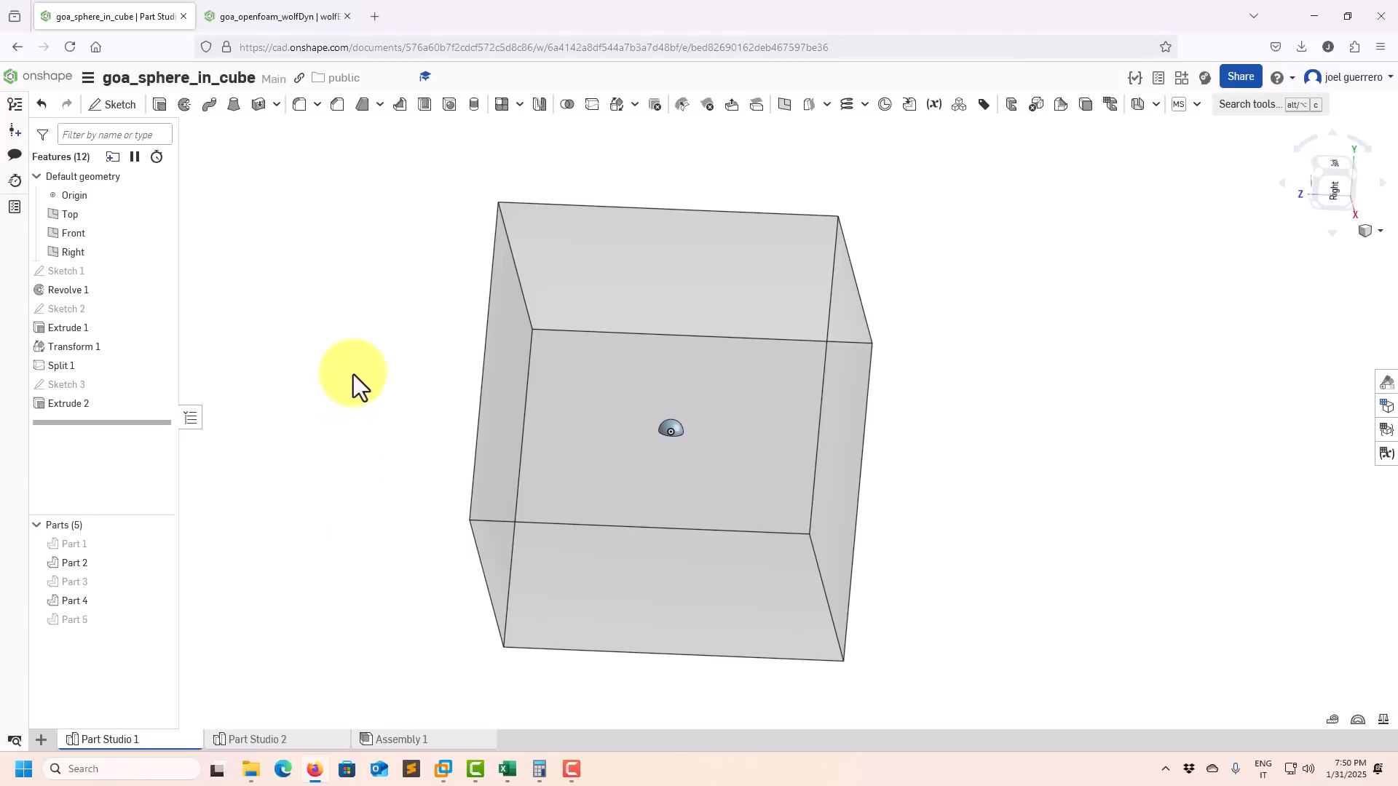
- Inspect the small hemisphere inside the transparent cube from several angles in the part studio
{"action": "middle_click_drag", "start_coordinate": [354, 372], "coordinate": [360, 454]}
{"action": "right_click_drag", "start_coordinate": [345, 375], "coordinate": [335, 395]}
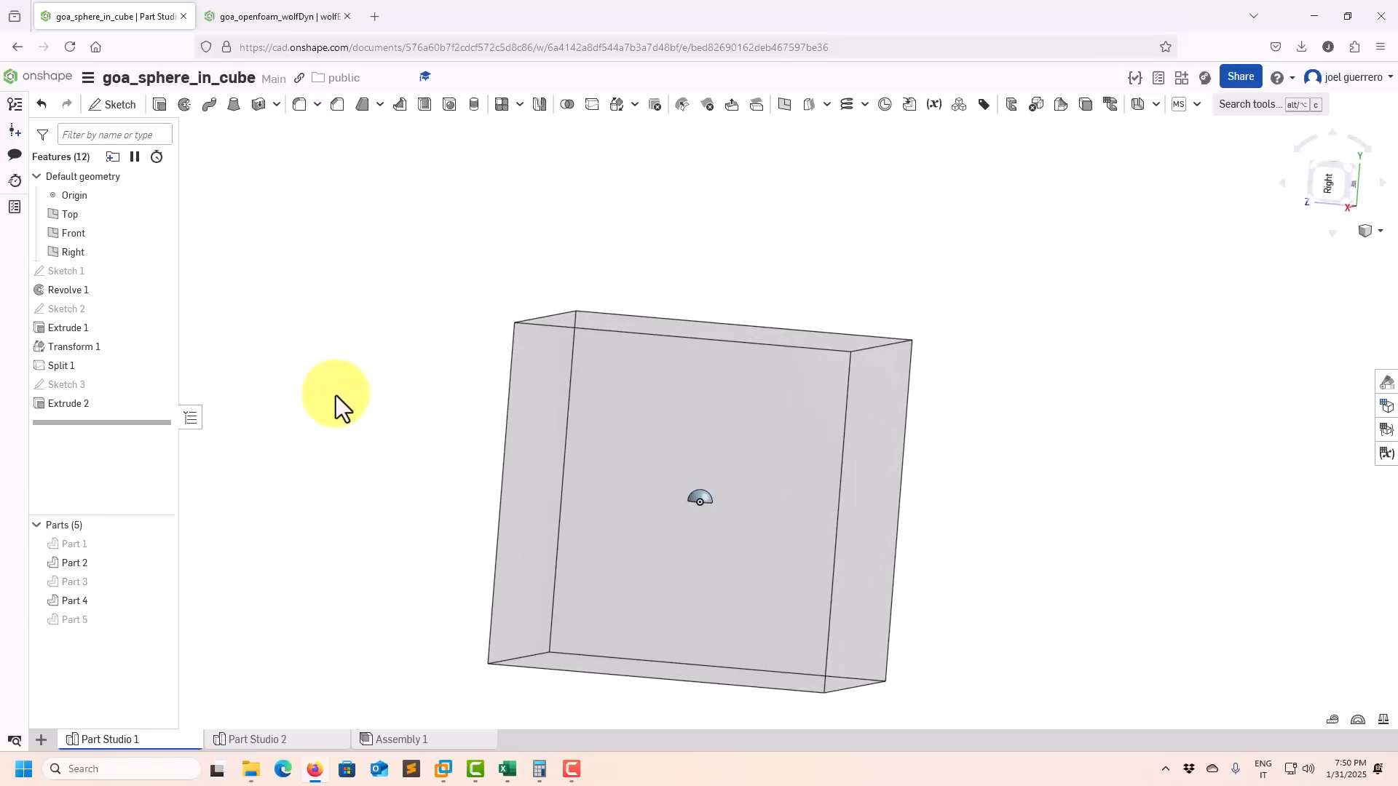
{"action": "middle_click_drag", "start_coordinate": [378, 384], "coordinate": [370, 330]}
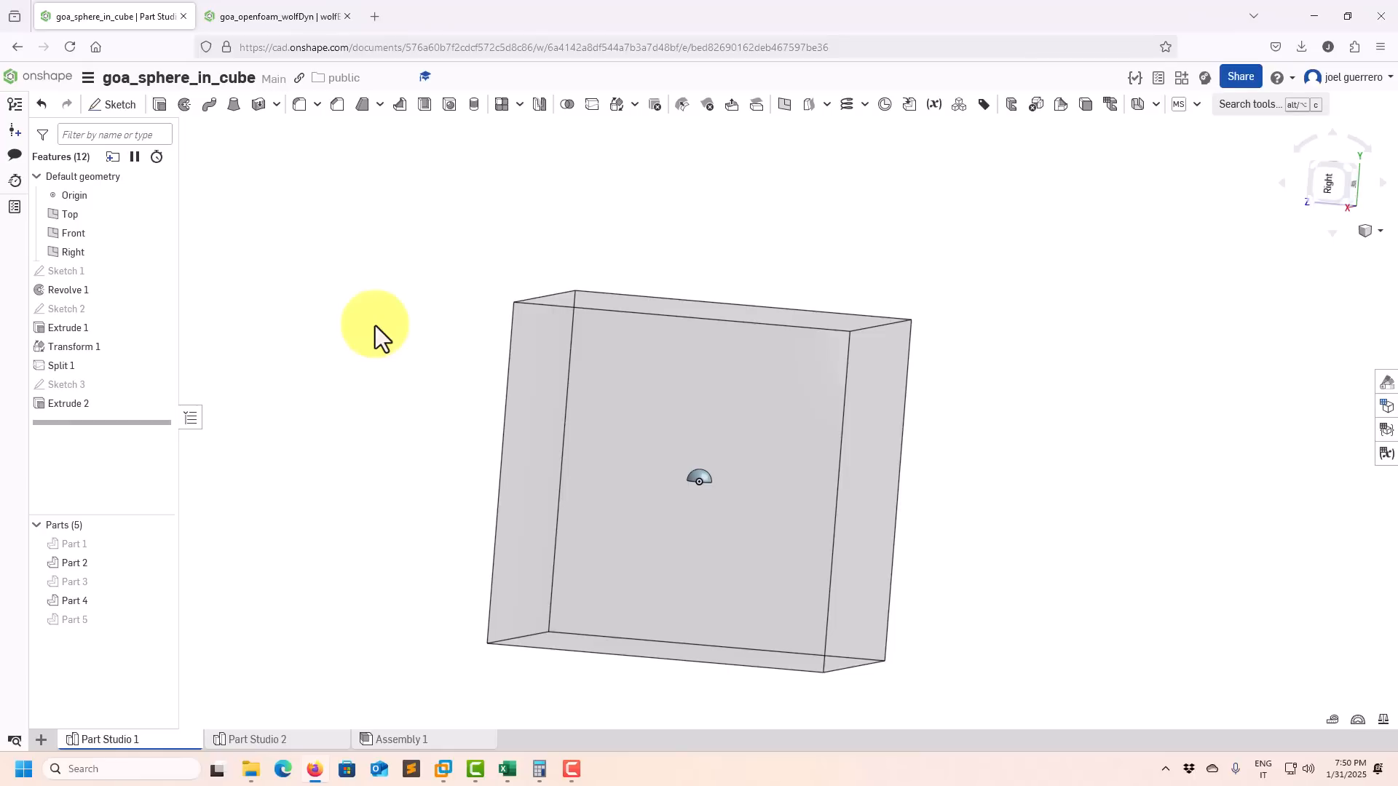
{"action": "right_click_drag", "start_coordinate": [406, 361], "coordinate": [343, 428]}
{"action": "scroll", "coordinate": [347, 428], "scroll_direction": "down", "scroll_amount": 2}
{"action": "scroll", "coordinate": [350, 425], "scroll_direction": "up", "scroll_amount": 2}
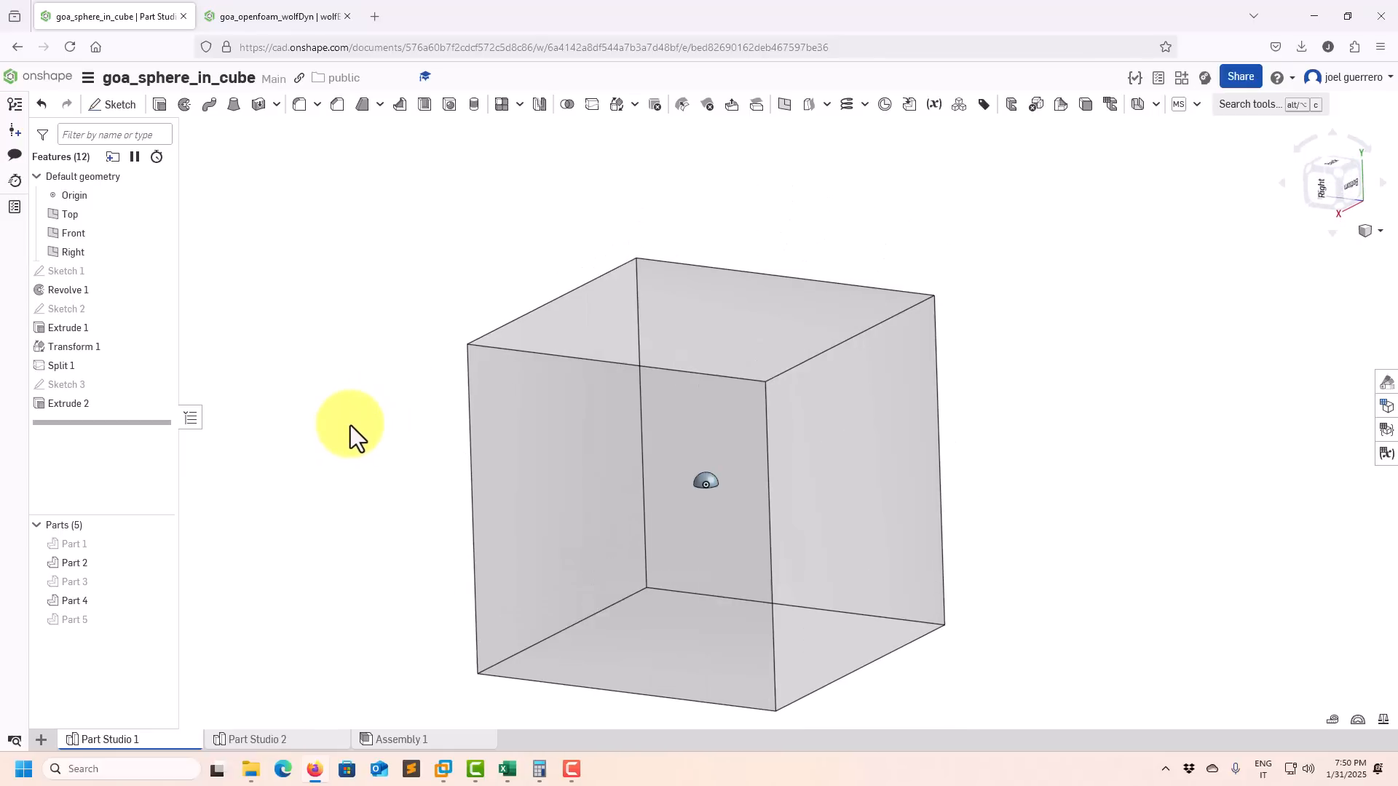
- Switch to the meshfactor_v1_to_share workbook in Excel and look over its first-relative and final-relative layer calculation sheets
{"action": "left_click", "coordinate": [508, 771]}
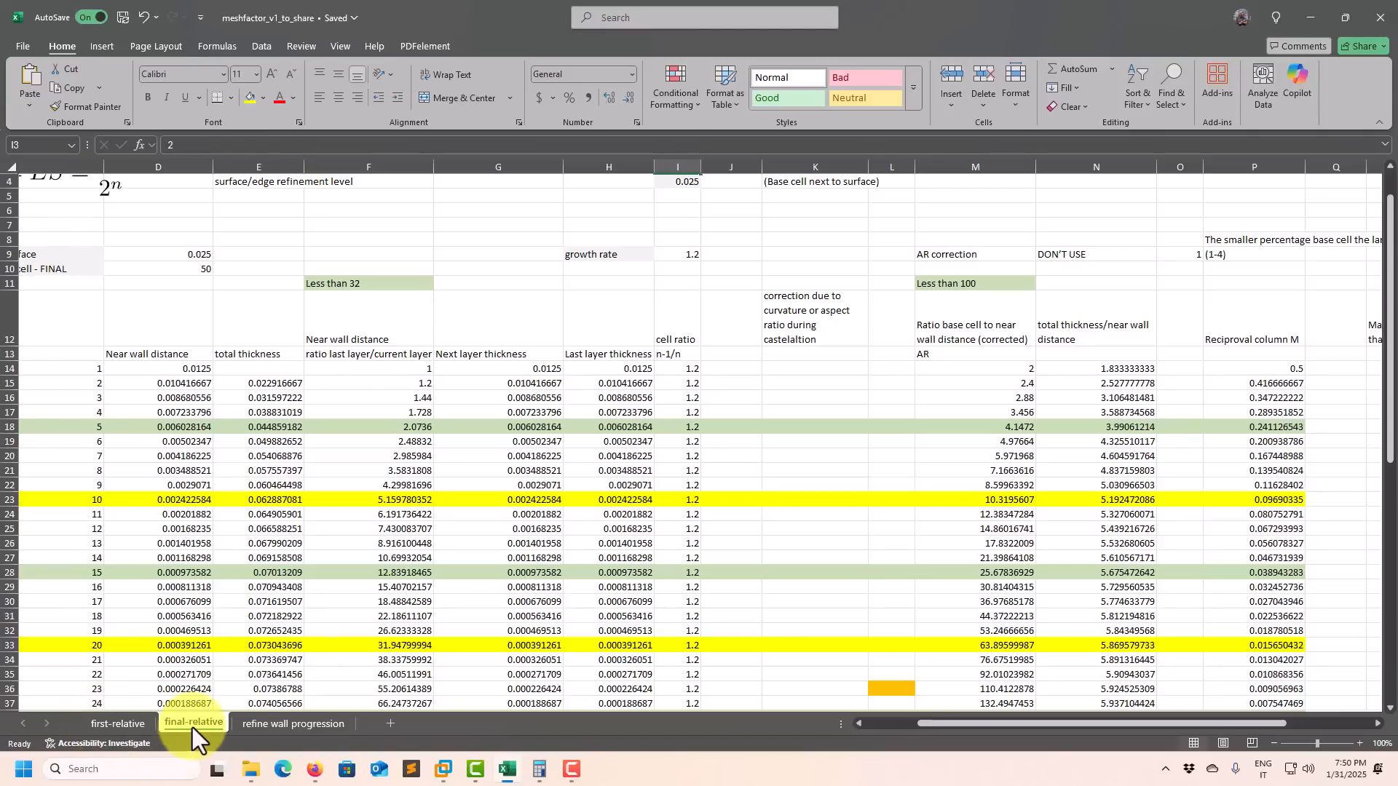
{"action": "left_click", "coordinate": [137, 724]}
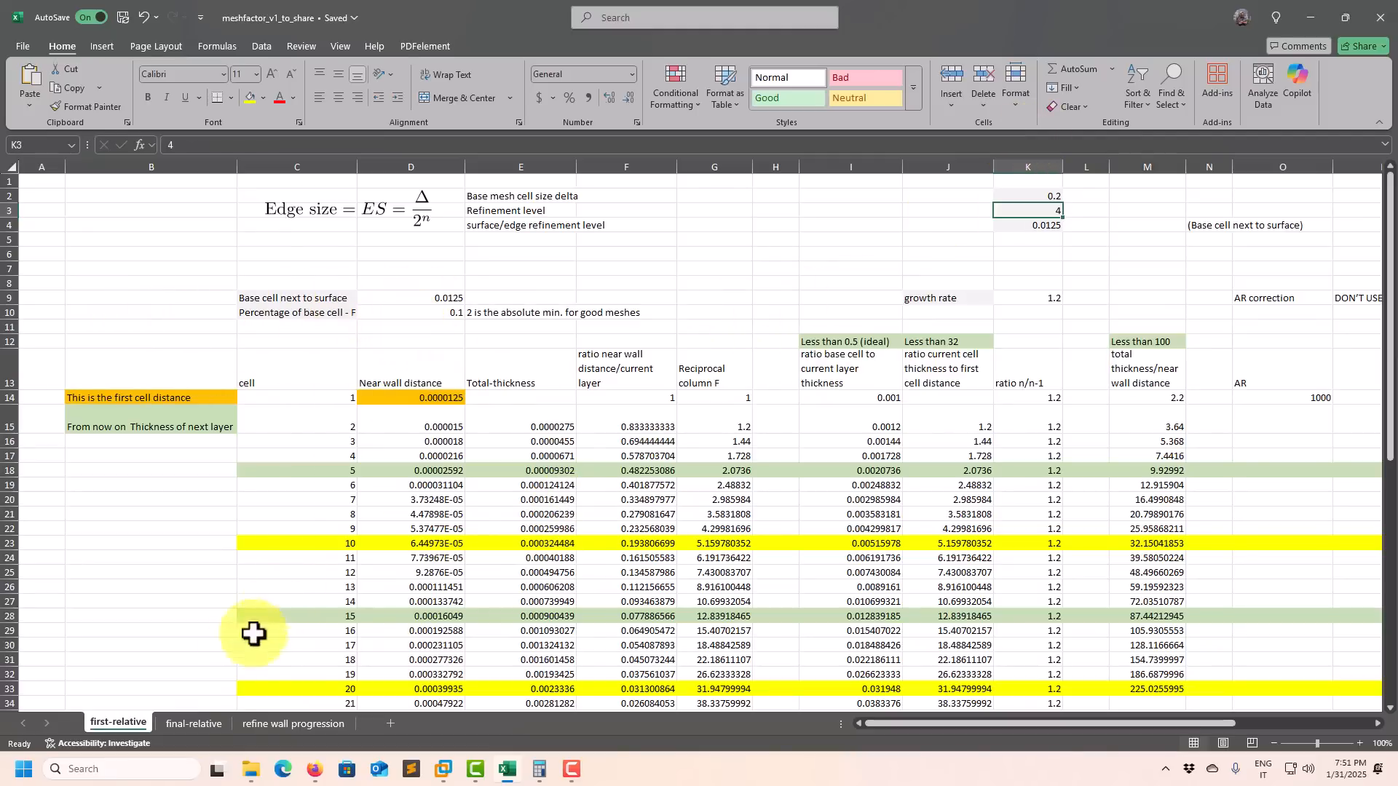
{"action": "left_click", "coordinate": [191, 724]}
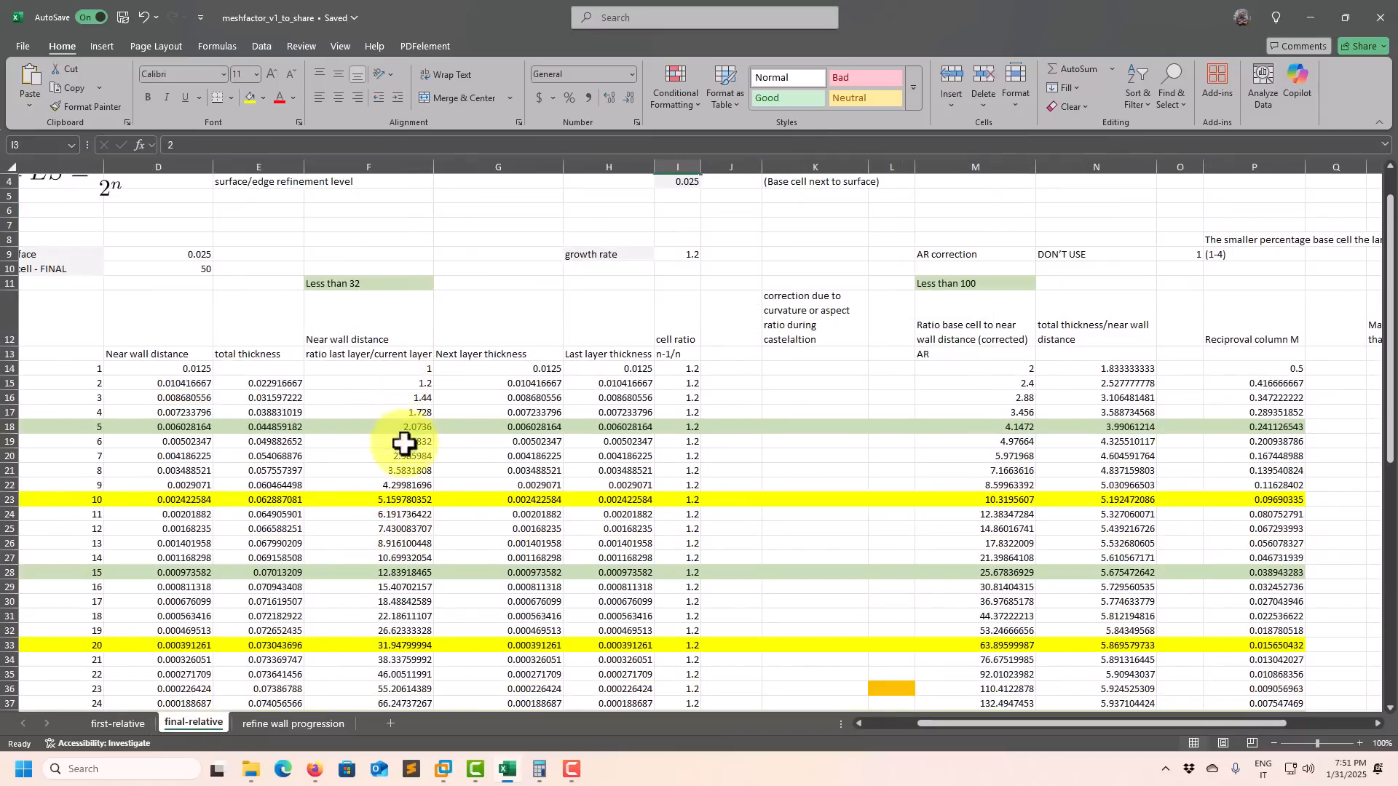
{"action": "left_click", "coordinate": [64, 55]}
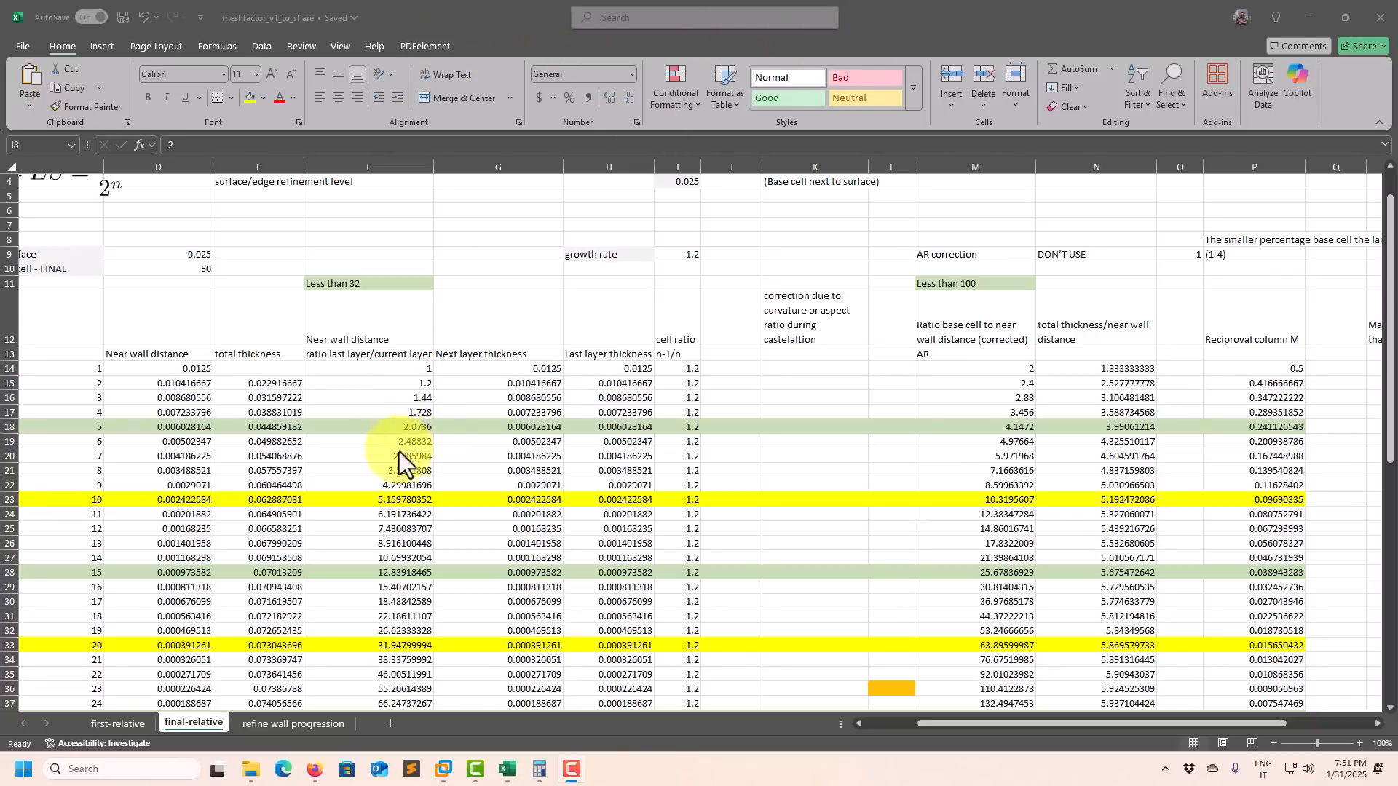
{"action": "left_click", "coordinate": [1309, 16]}
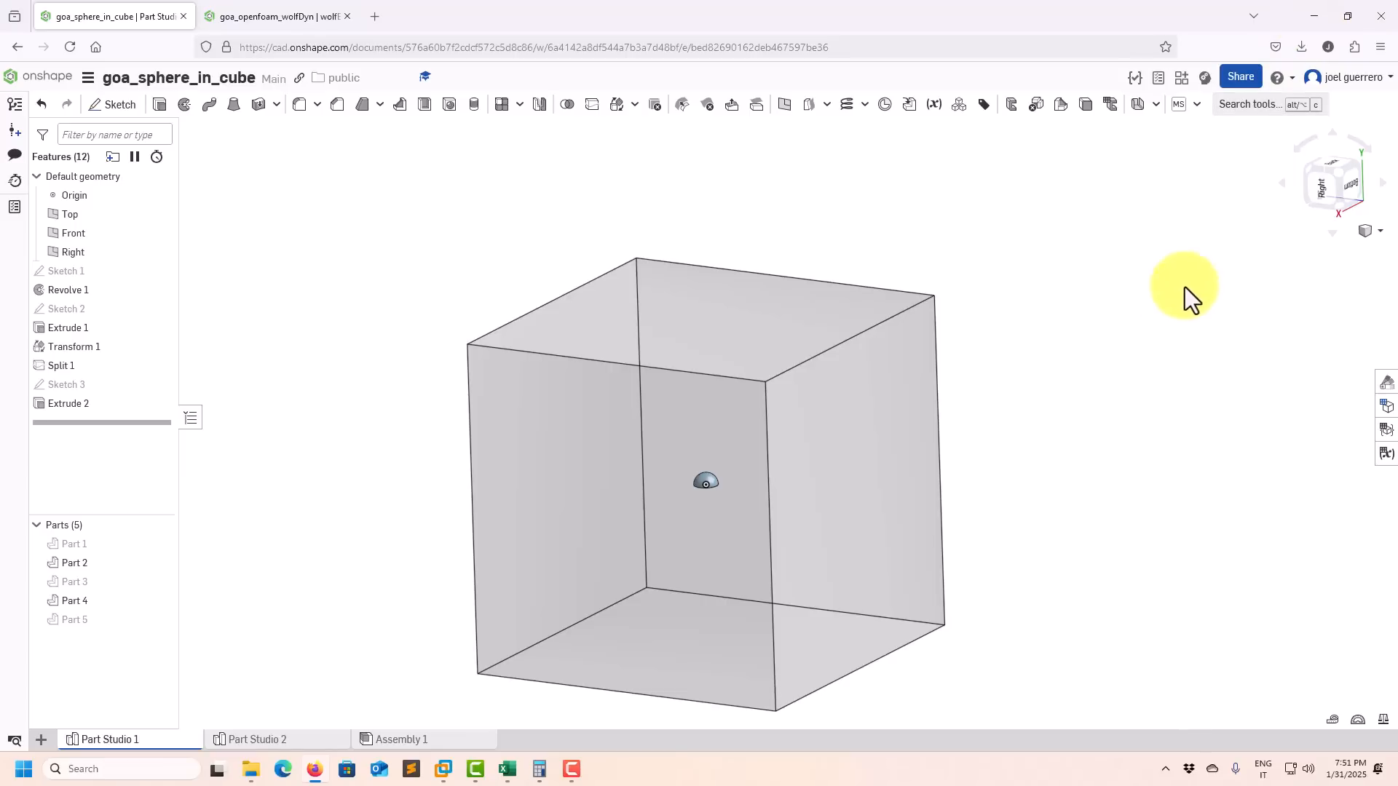
- Switch to the openSUSE virtual machine in VMware Workstation and move the Konsole window down to uncover the file manager's folders
{"action": "left_click", "coordinate": [1324, 10]}
{"action": "left_click", "coordinate": [384, 386]}
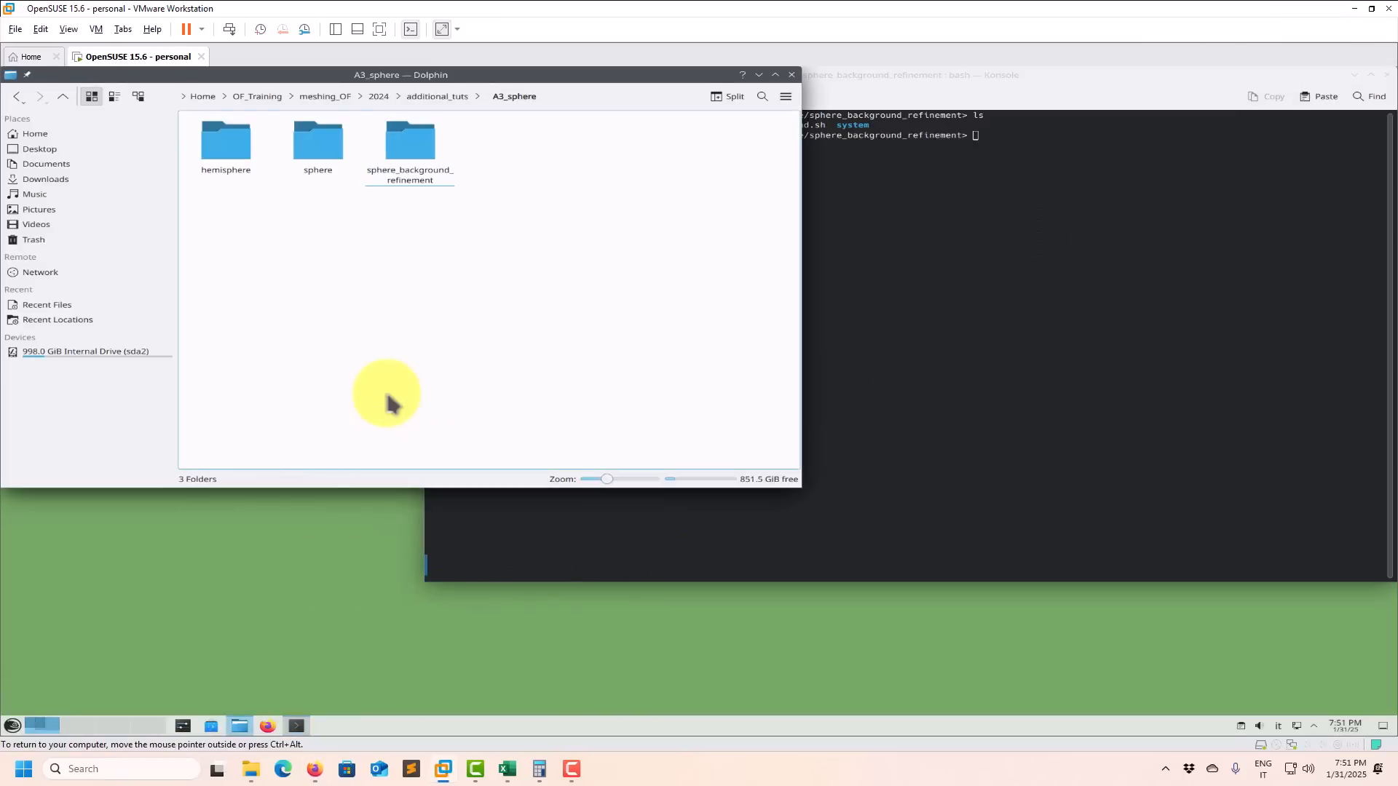
{"action": "left_click", "coordinate": [902, 256]}
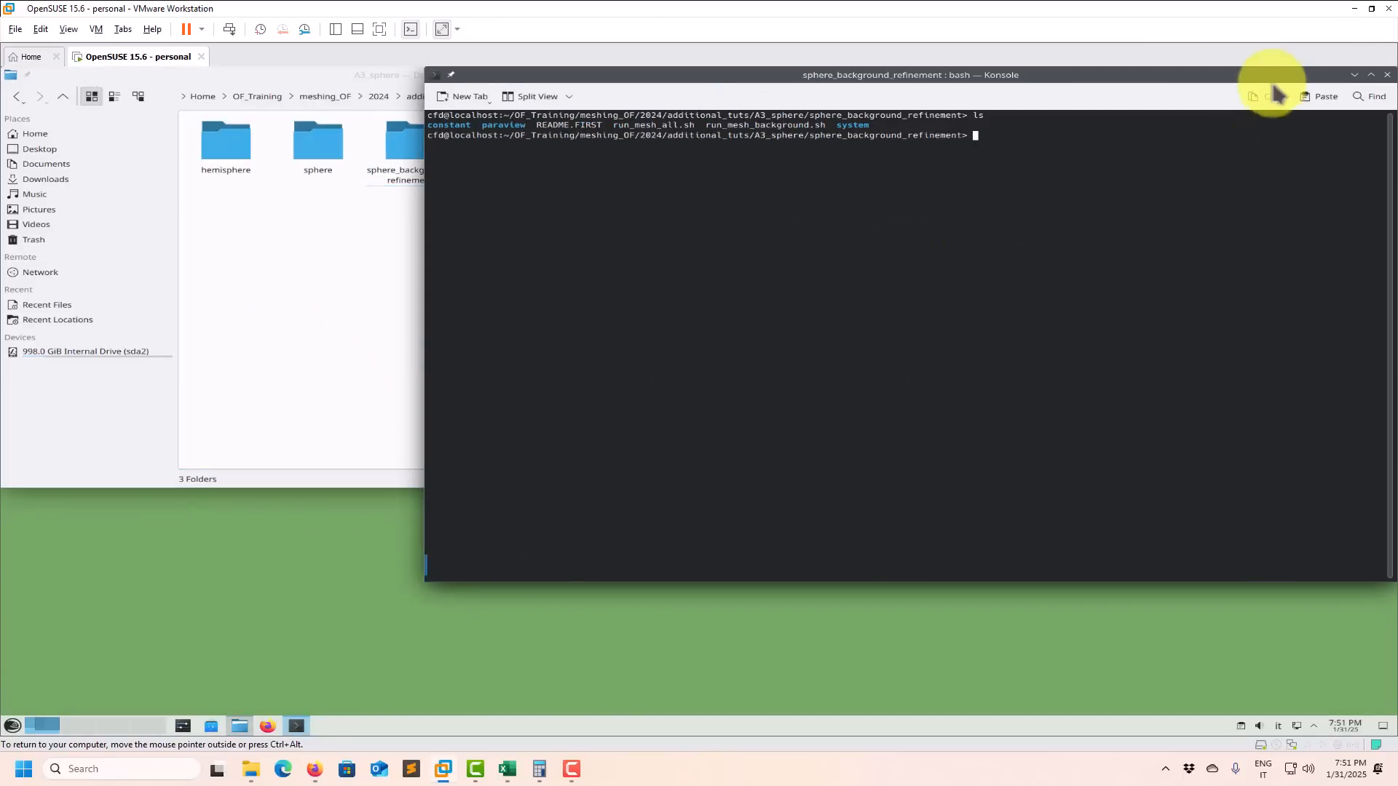
{"action": "left_click_drag", "start_coordinate": [1279, 84], "coordinate": [1256, 260]}
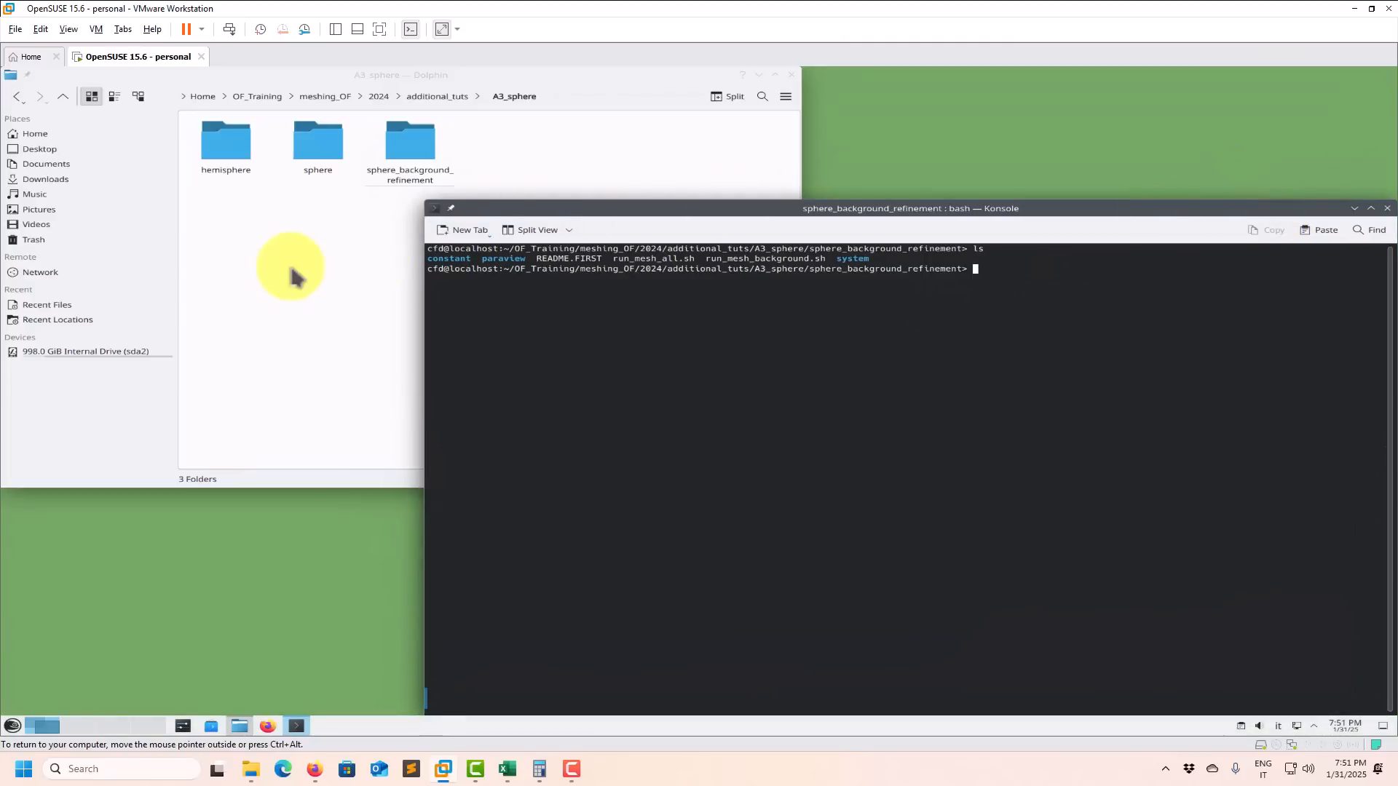
- Look at the geometry files in the hemisphere case's constant/geometry folder, and return to the hemisphere folder
{"action": "left_click", "coordinate": [293, 276]}
{"action": "double_click", "coordinate": [227, 146]}
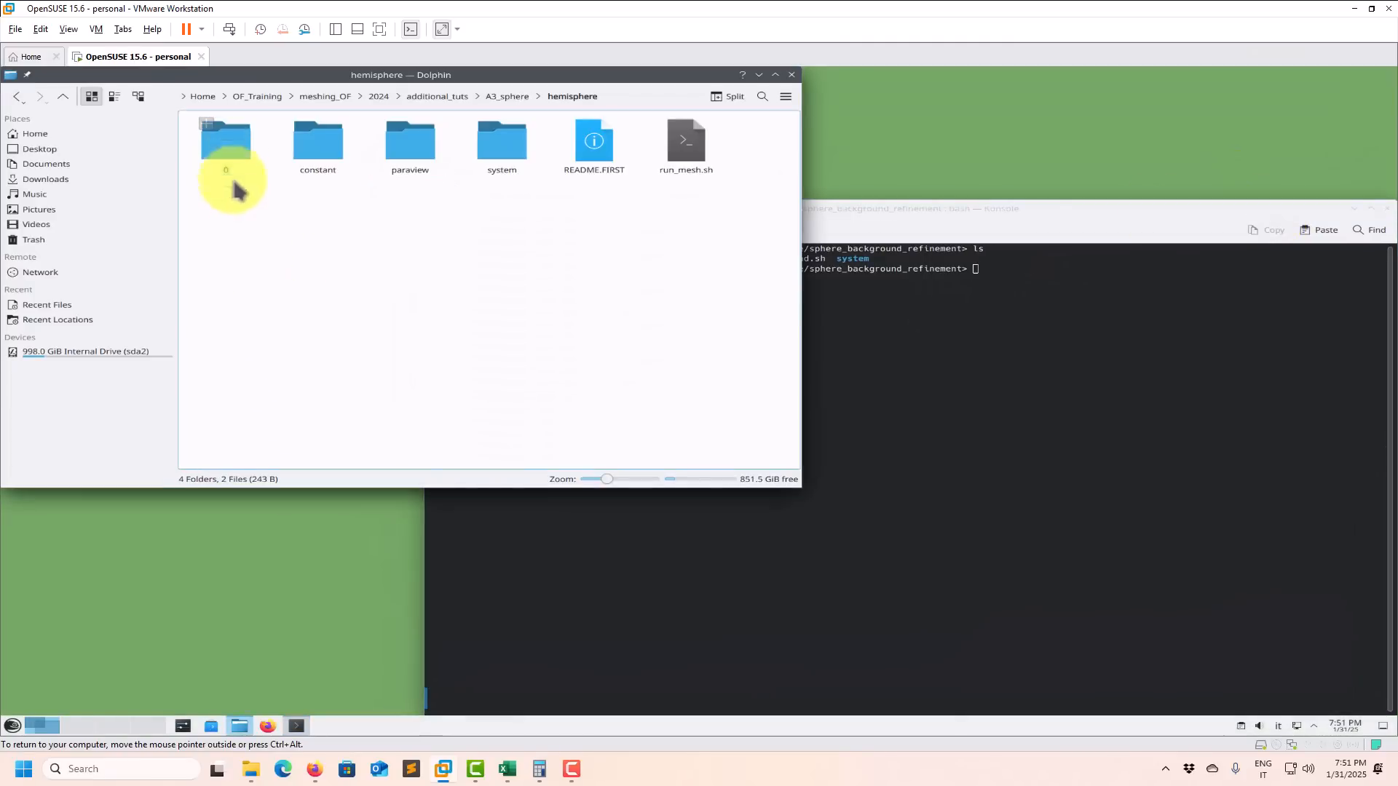
{"action": "double_click", "coordinate": [317, 146]}
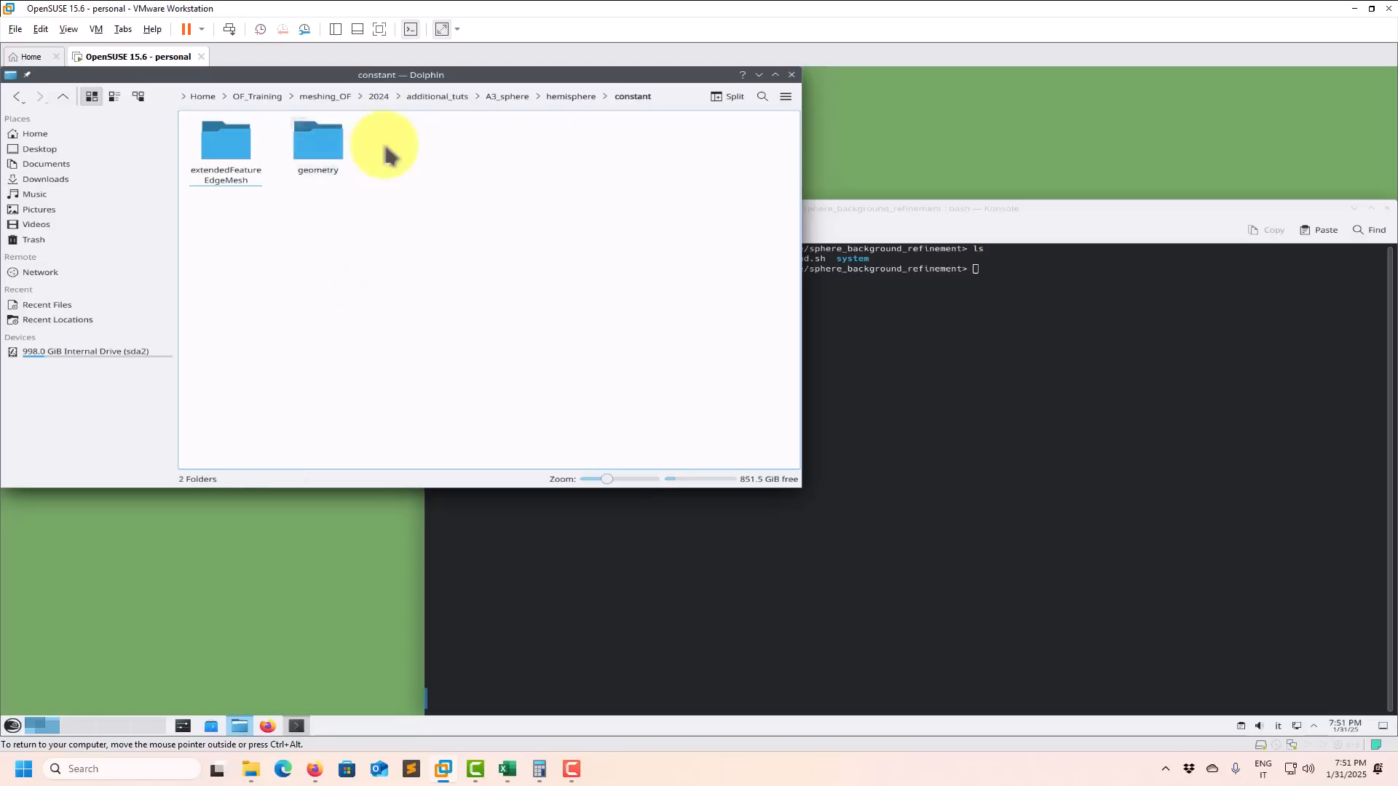
{"action": "double_click", "coordinate": [318, 146]}
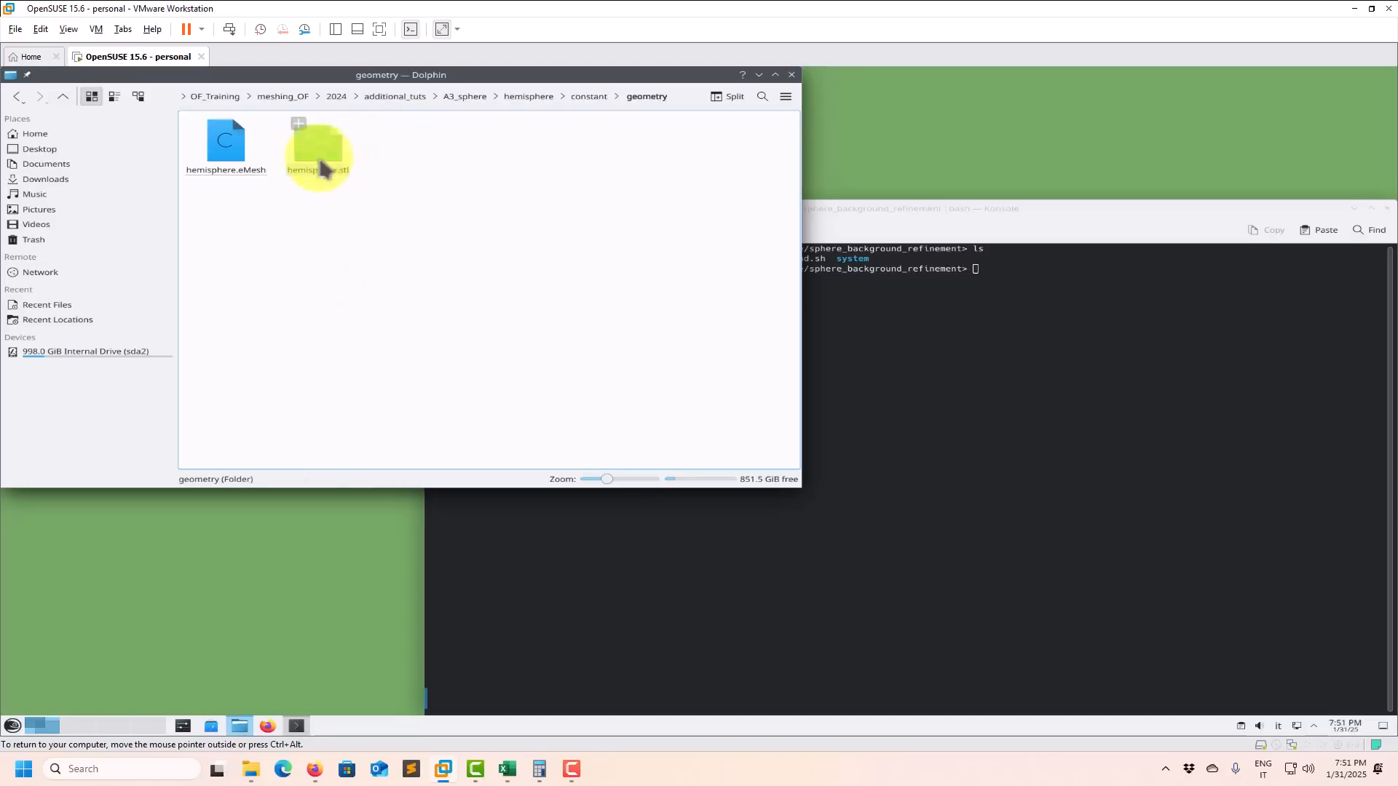
{"action": "left_click", "coordinate": [63, 97]}
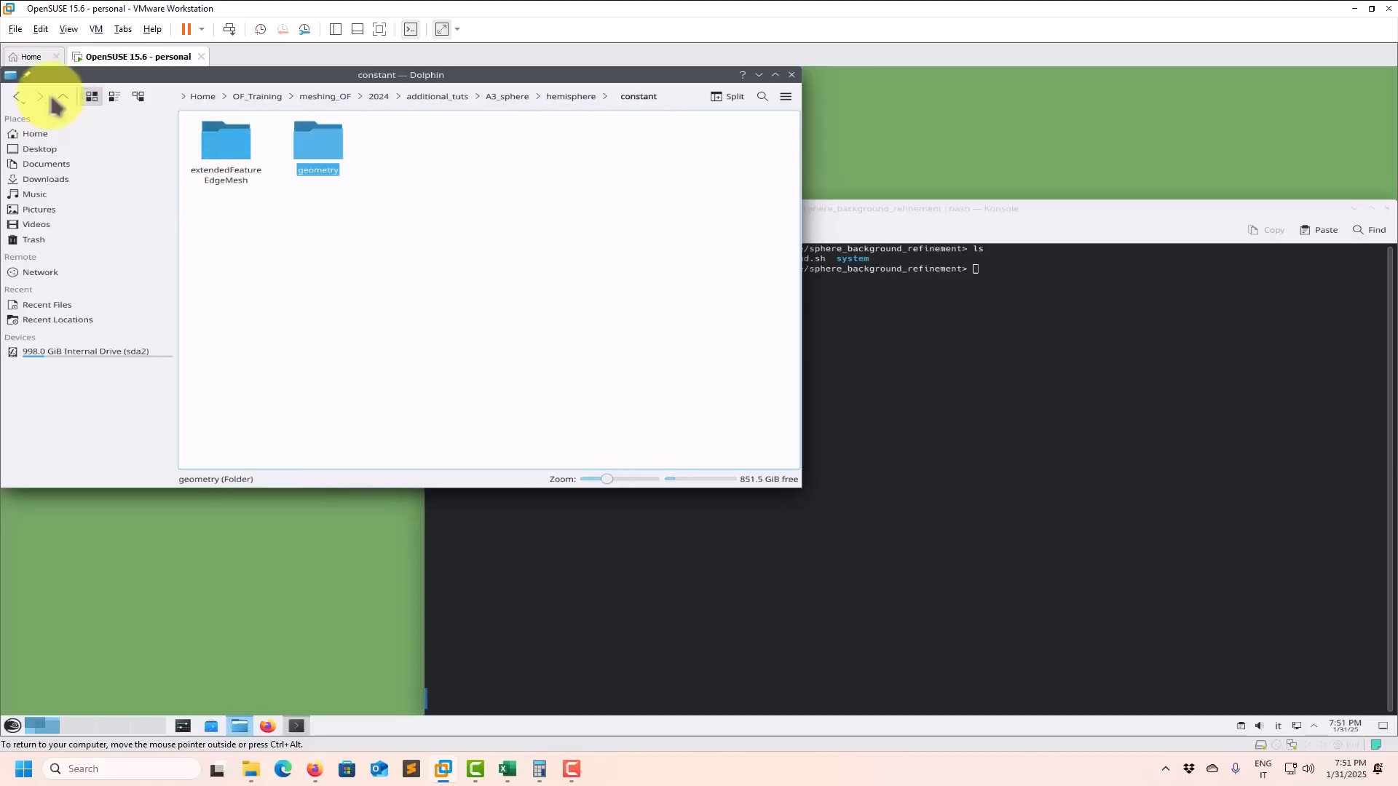
{"action": "left_click", "coordinate": [64, 97]}
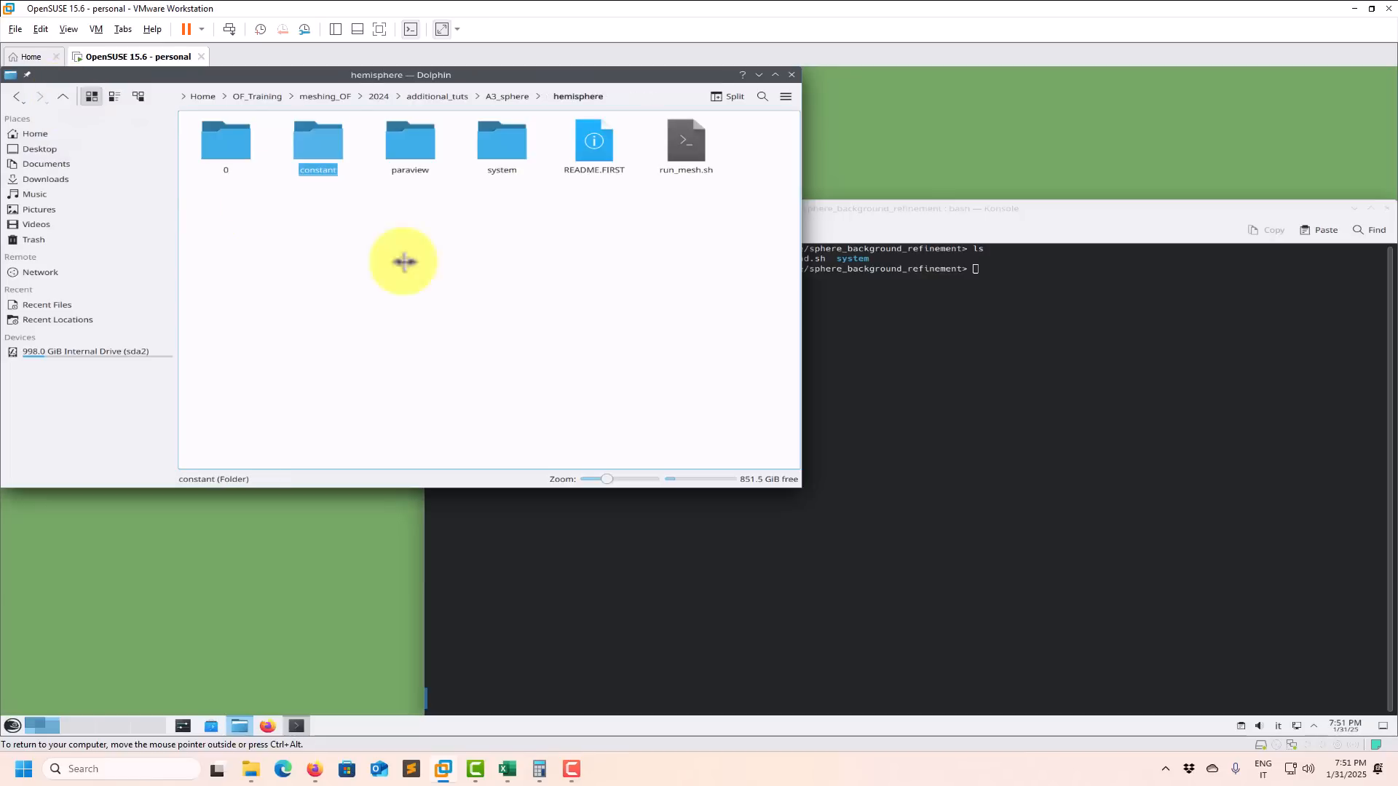
- Open the hemisphere case's run_mesh.sh in the text editor and highlight the surfaceFeatures -noFunctionObjects command
{"action": "right_click", "coordinate": [683, 164]}
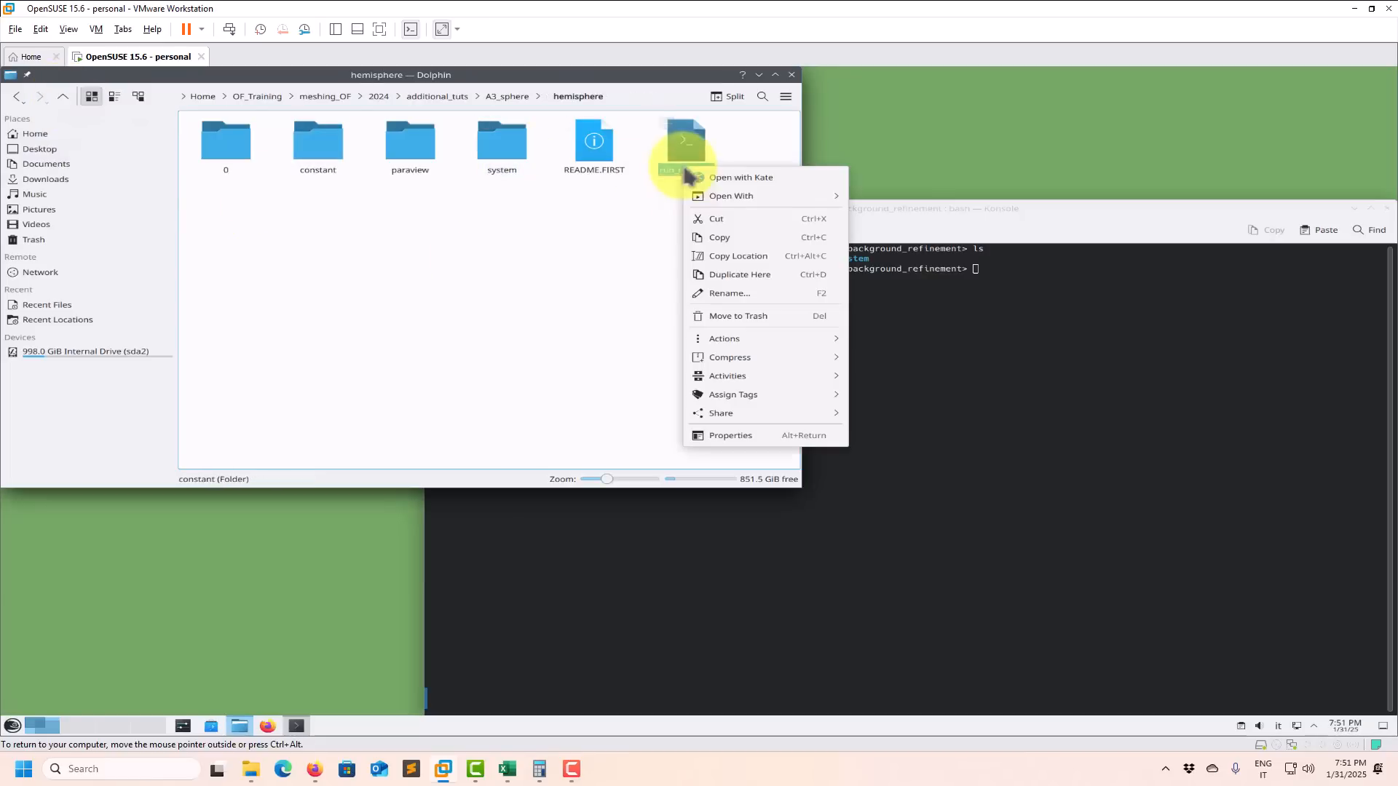
{"action": "mouse_move", "coordinate": [815, 196]}
{"action": "left_click", "coordinate": [929, 235]}
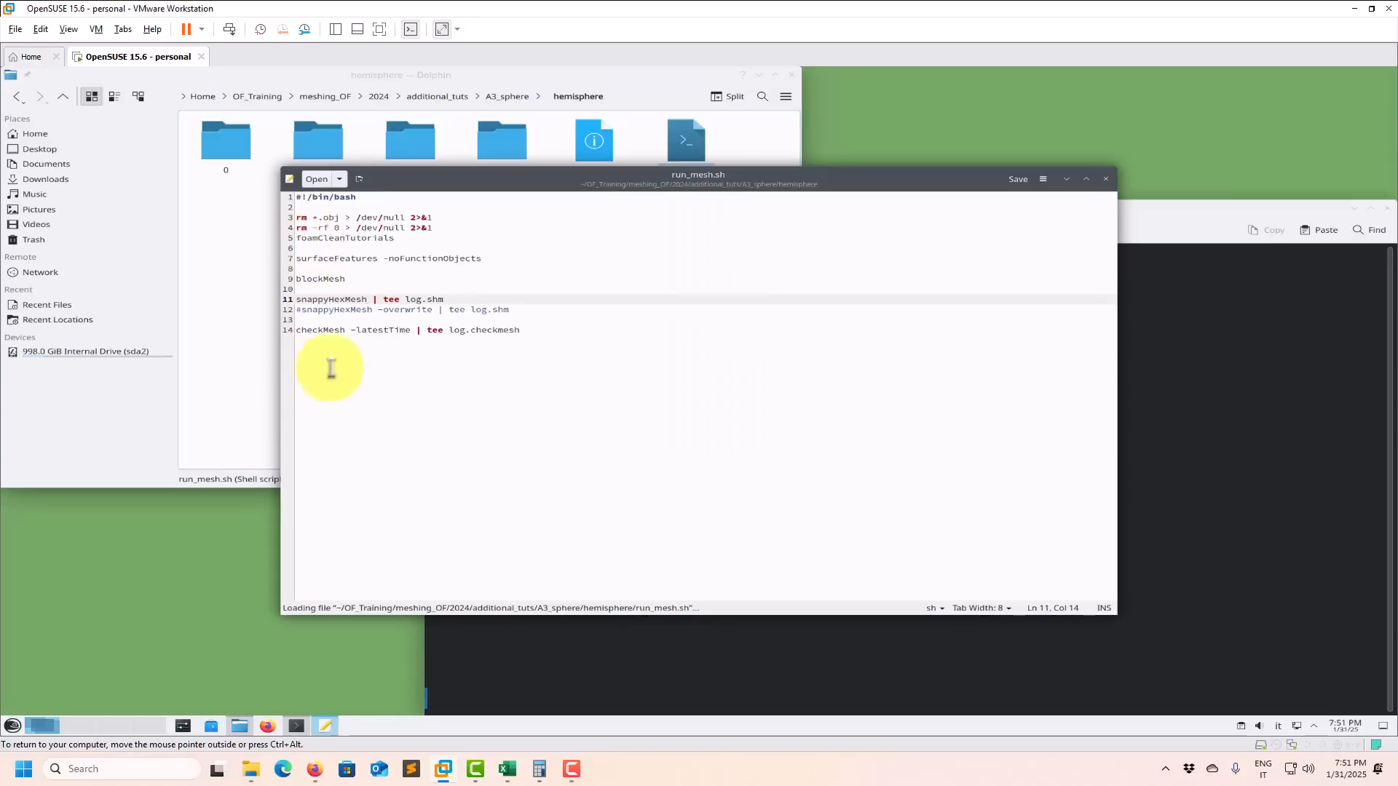
{"action": "left_click_drag", "start_coordinate": [301, 258], "coordinate": [329, 258]}
{"action": "left_click_drag", "start_coordinate": [568, 254], "coordinate": [576, 259]}
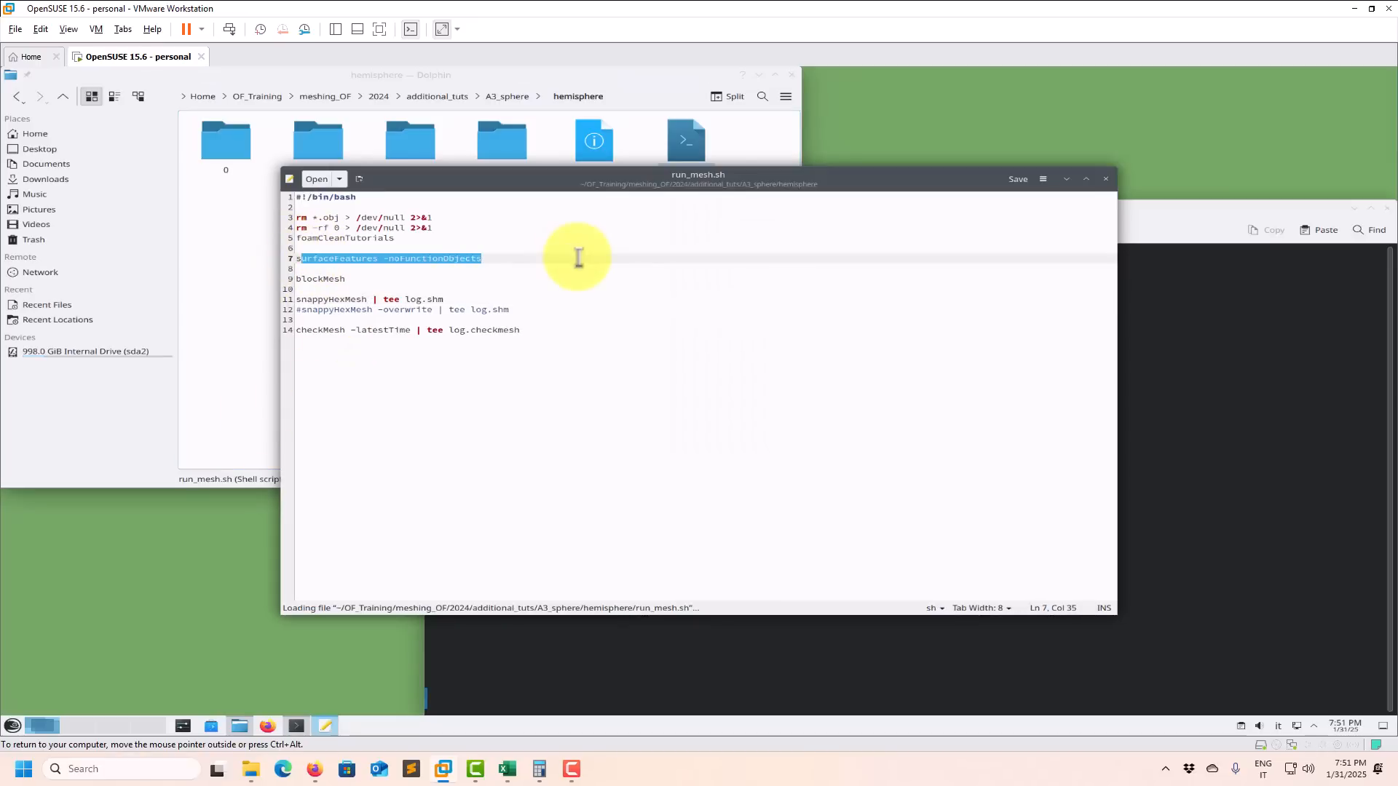
- Open surfaceFeaturesDict from the hemisphere case's system folder in the text editor, alongside run_mesh.sh
{"action": "left_click_drag", "start_coordinate": [446, 182], "coordinate": [257, 254]}
{"action": "left_click", "coordinate": [499, 141]}
{"action": "double_click", "coordinate": [502, 142]}
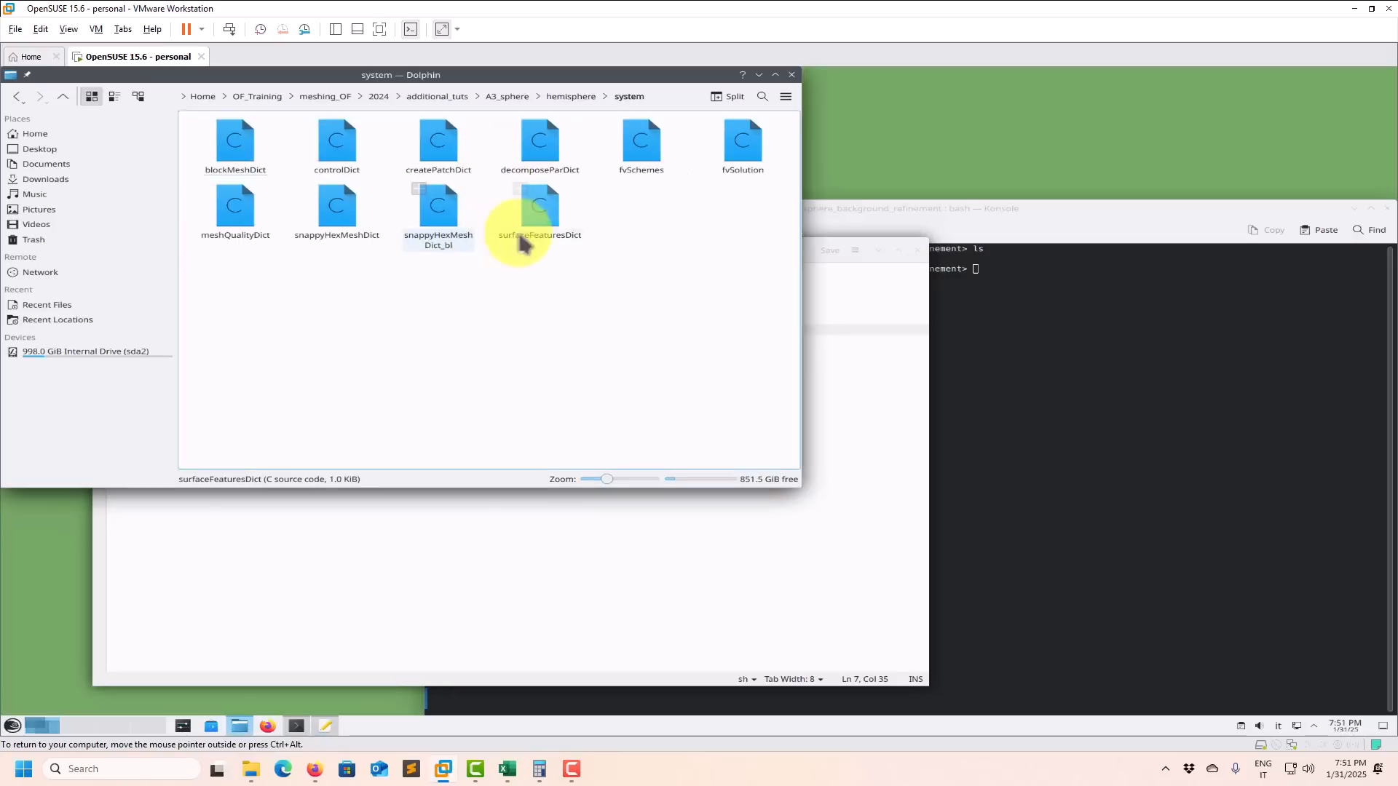
{"action": "left_click_drag", "start_coordinate": [540, 210], "coordinate": [524, 524]}
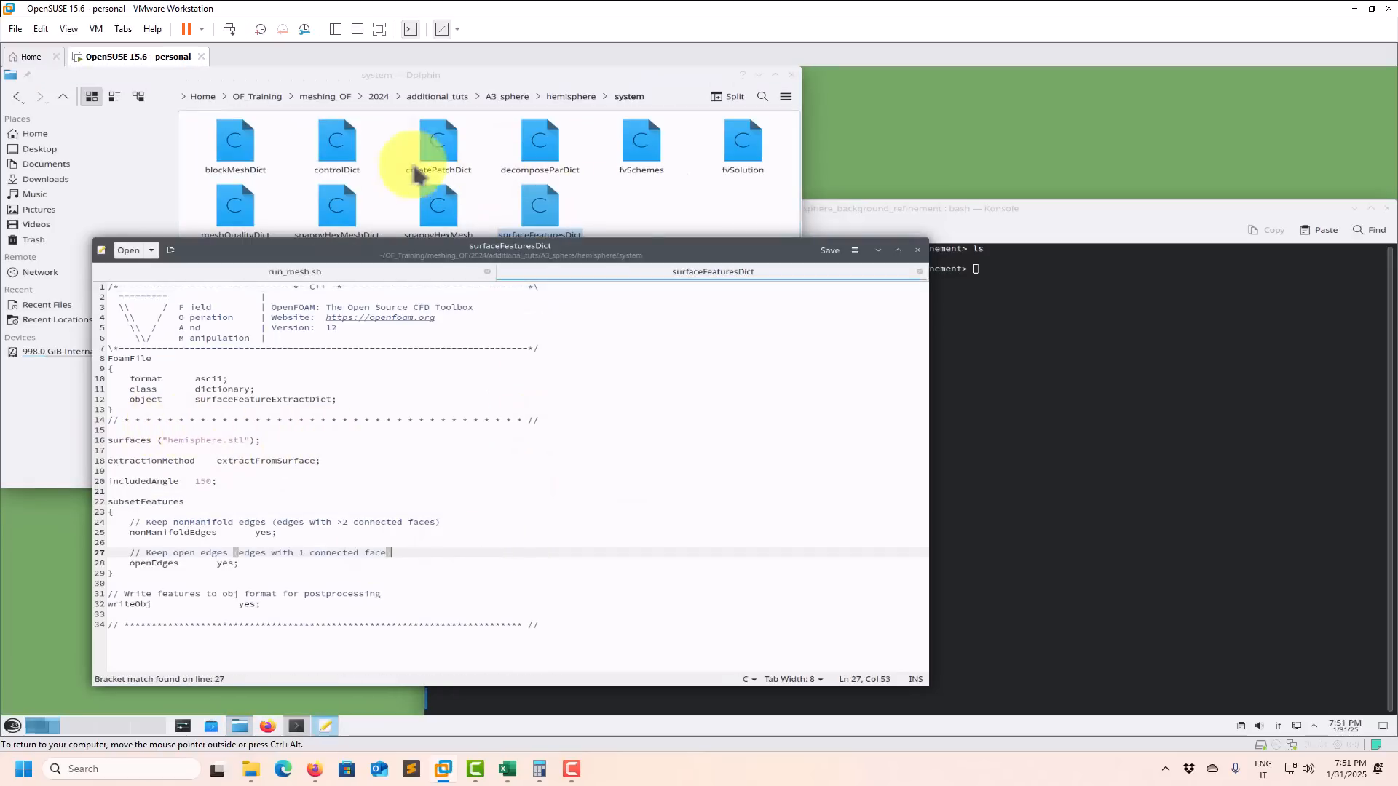
- Open the hemisphere case's snappyHexMeshDict in the text editor and find its explicit feature edge refinement section
{"action": "left_click", "coordinate": [611, 195]}
{"action": "left_click", "coordinate": [58, 97]}
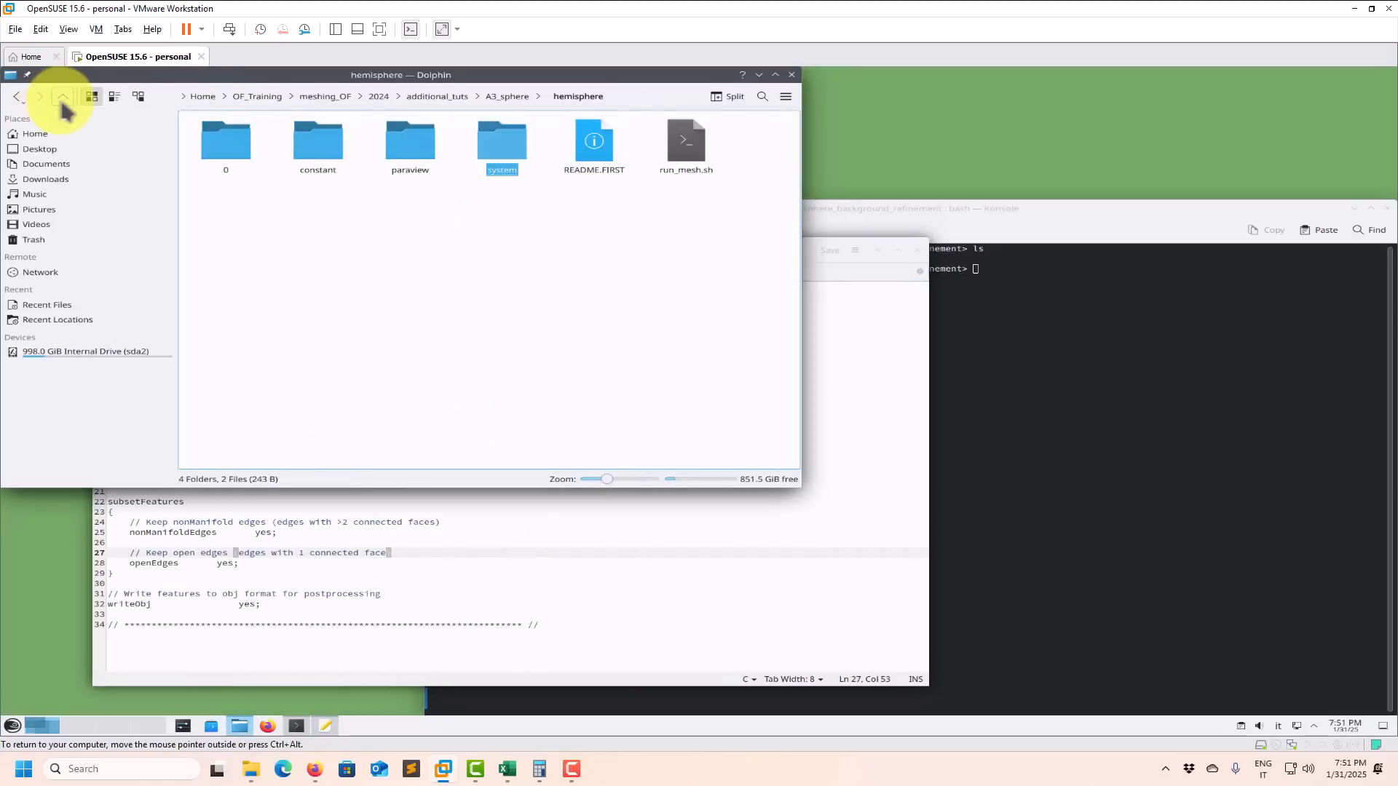
{"action": "double_click", "coordinate": [502, 146]}
{"action": "left_click_drag", "start_coordinate": [342, 218], "coordinate": [404, 522]}
{"action": "left_click", "coordinate": [401, 532]}
{"action": "scroll", "coordinate": [399, 536], "scroll_direction": "up", "scroll_amount": 13}
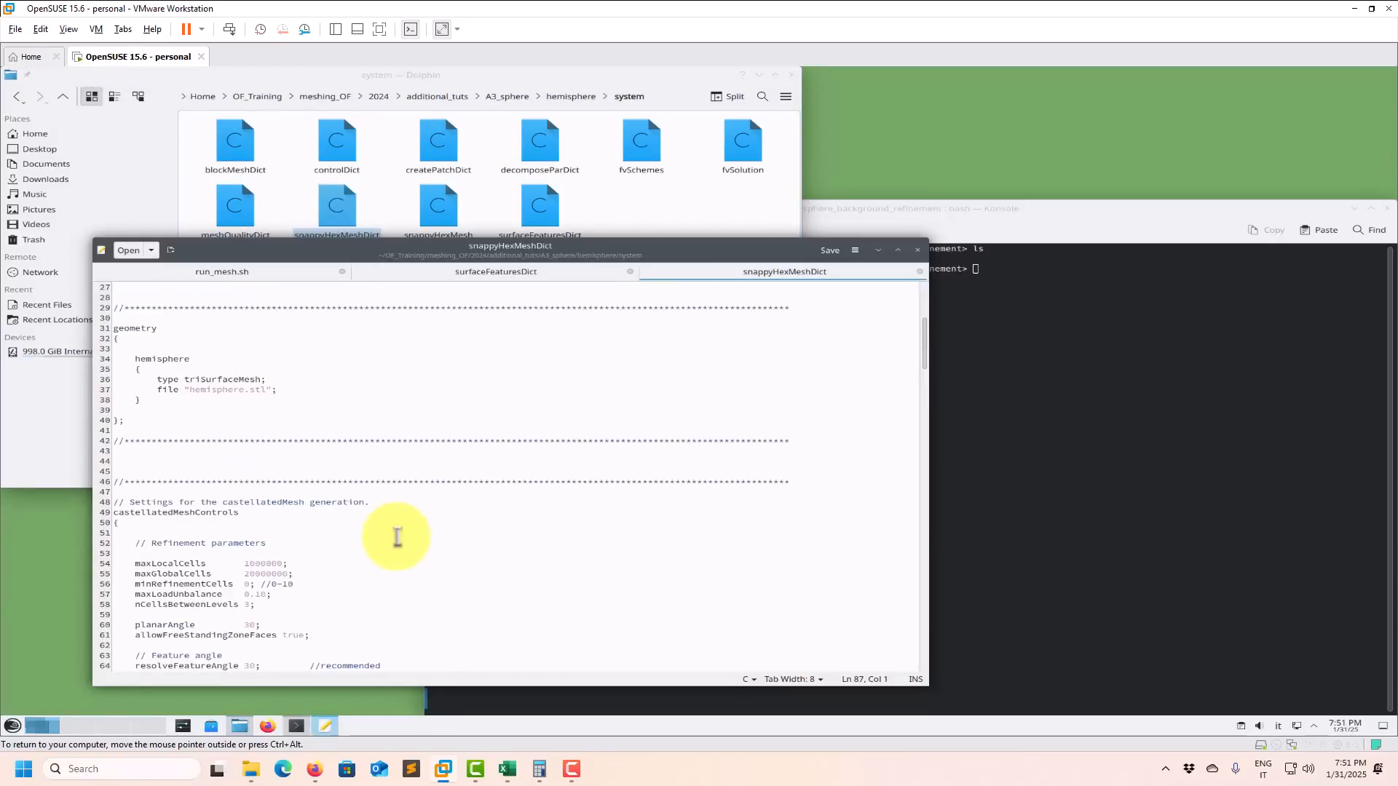
{"action": "scroll", "coordinate": [394, 536], "scroll_direction": "down", "scroll_amount": 11}
{"action": "scroll", "coordinate": [394, 536], "scroll_direction": "down", "scroll_amount": 4}
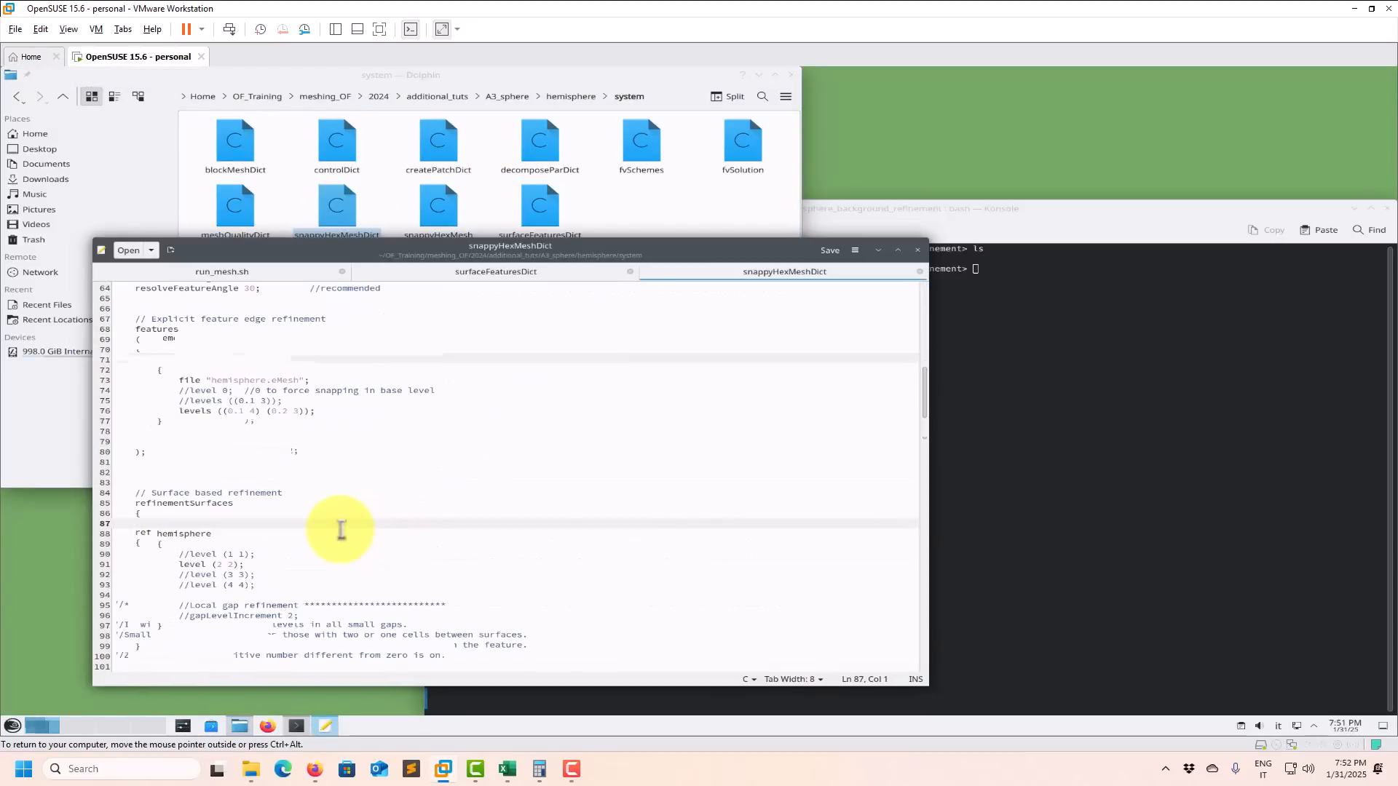
- Examine the distance and level pairs in the levels entry for hemisphere.eMesh
{"action": "left_click_drag", "start_coordinate": [317, 411], "coordinate": [186, 413]}
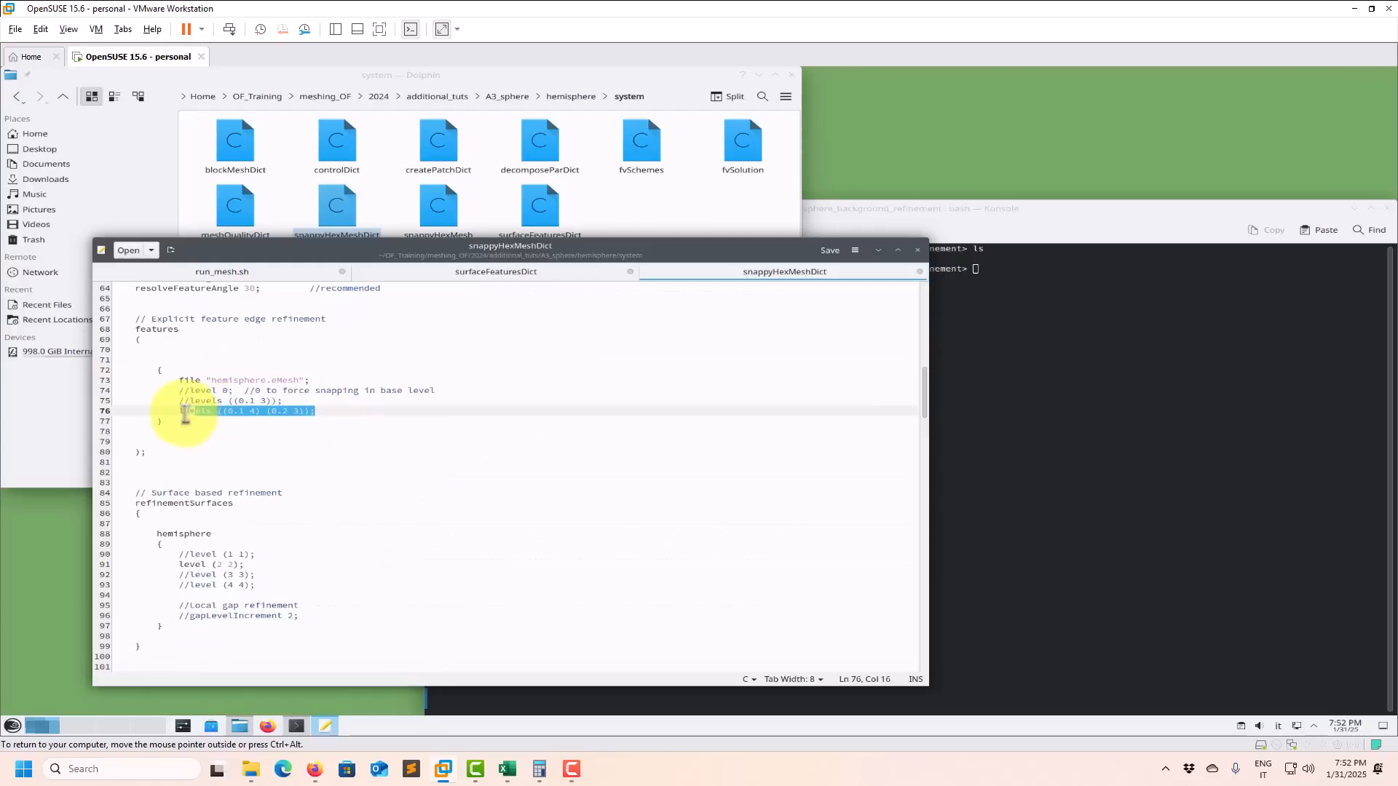
{"action": "left_click", "coordinate": [242, 412]}
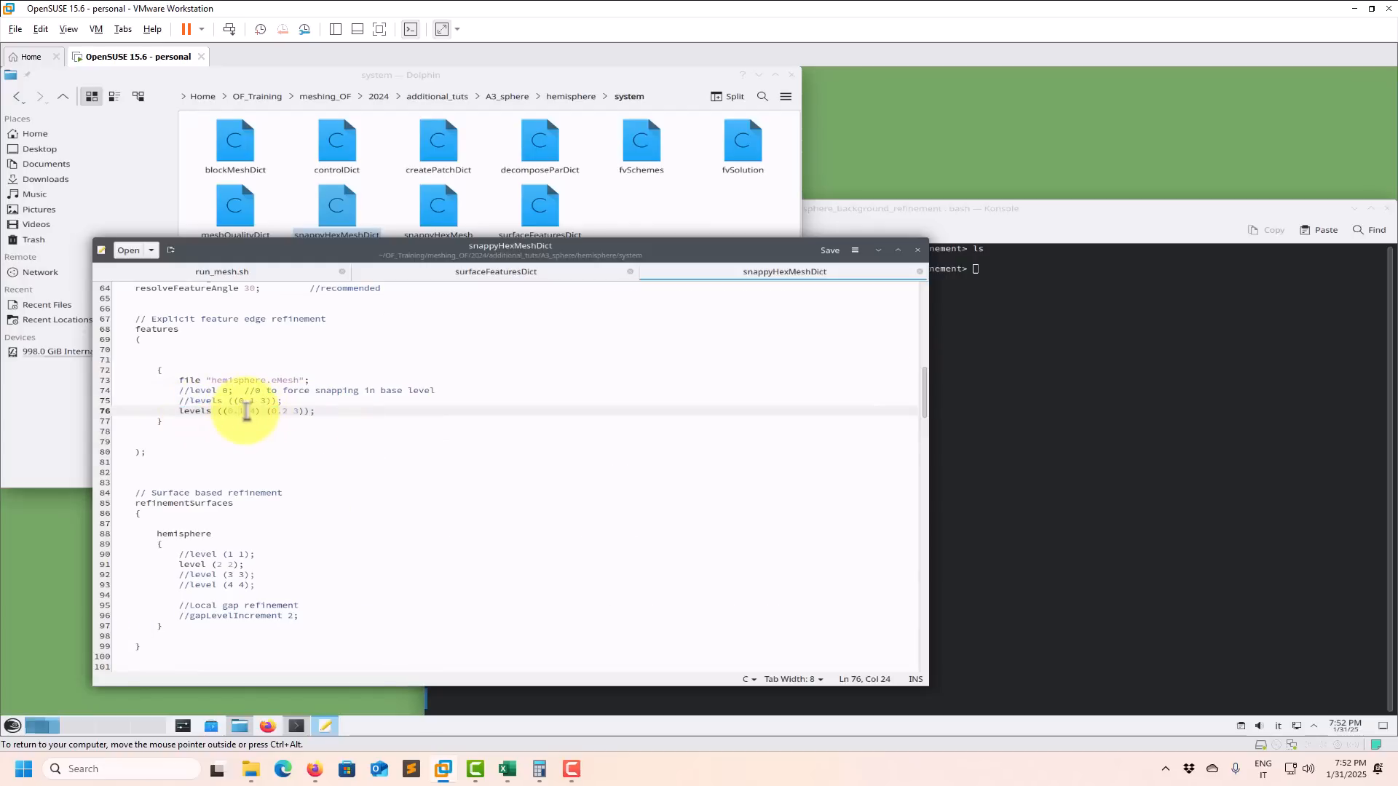
{"action": "left_click_drag", "start_coordinate": [246, 412], "coordinate": [228, 412]}
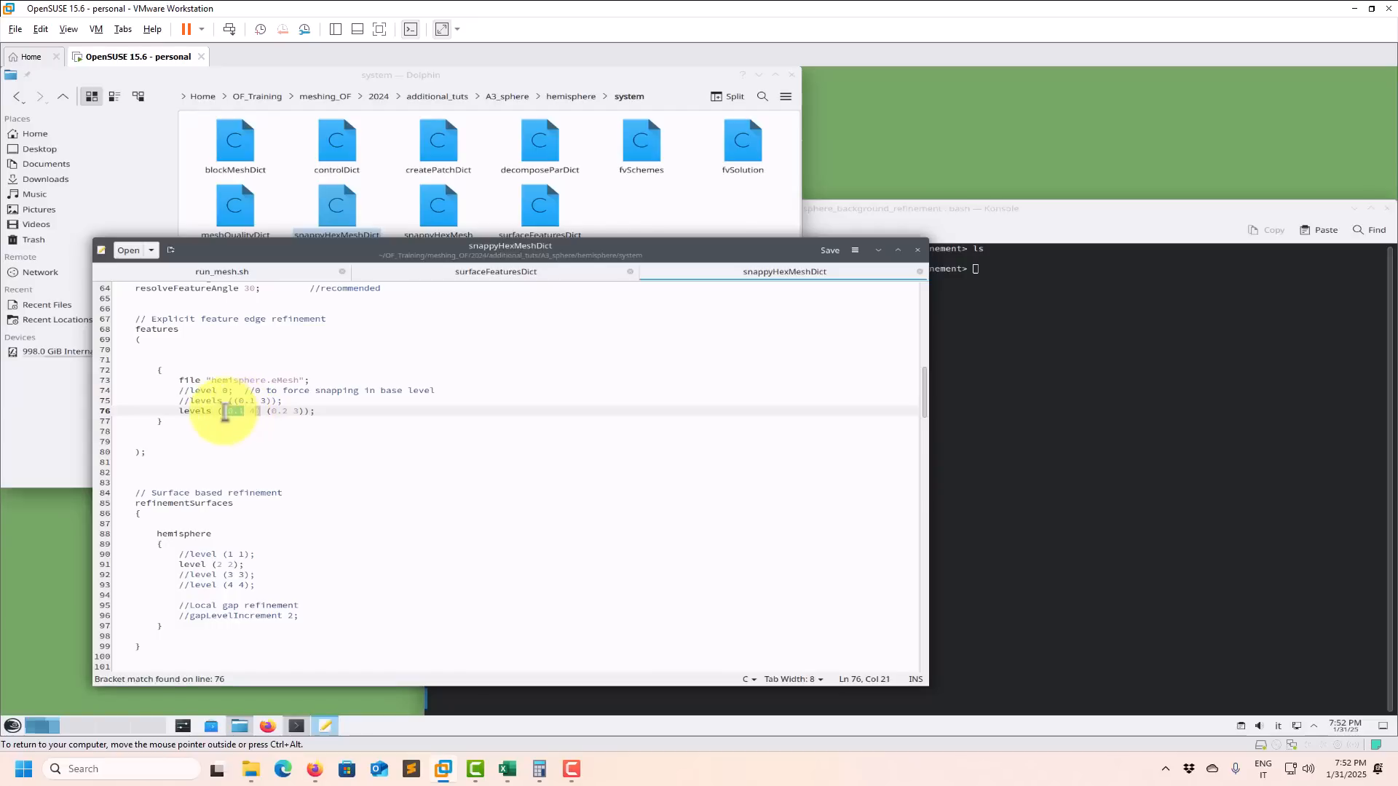
{"action": "left_click", "coordinate": [251, 412]}
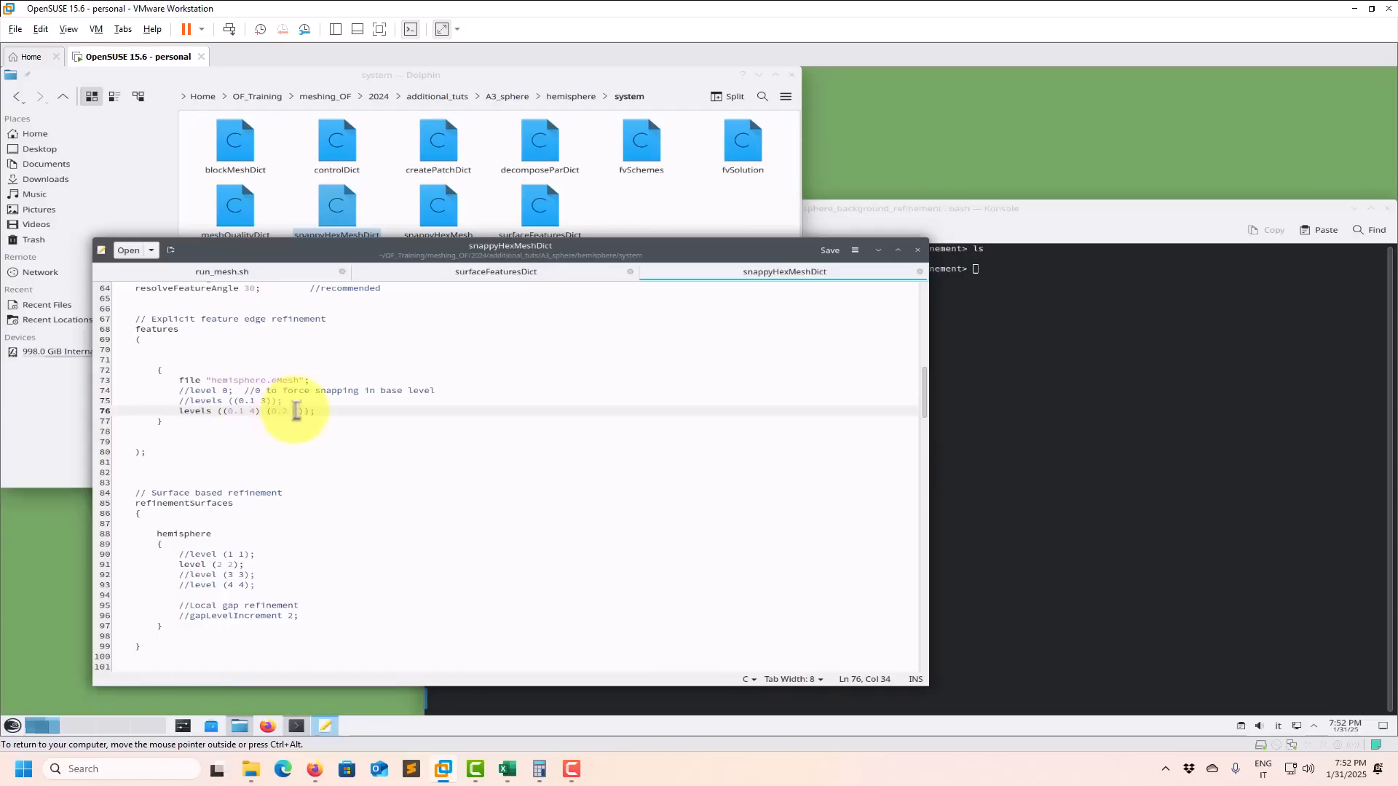
{"action": "left_click", "coordinate": [235, 412]}
{"action": "double_click", "coordinate": [255, 411]}
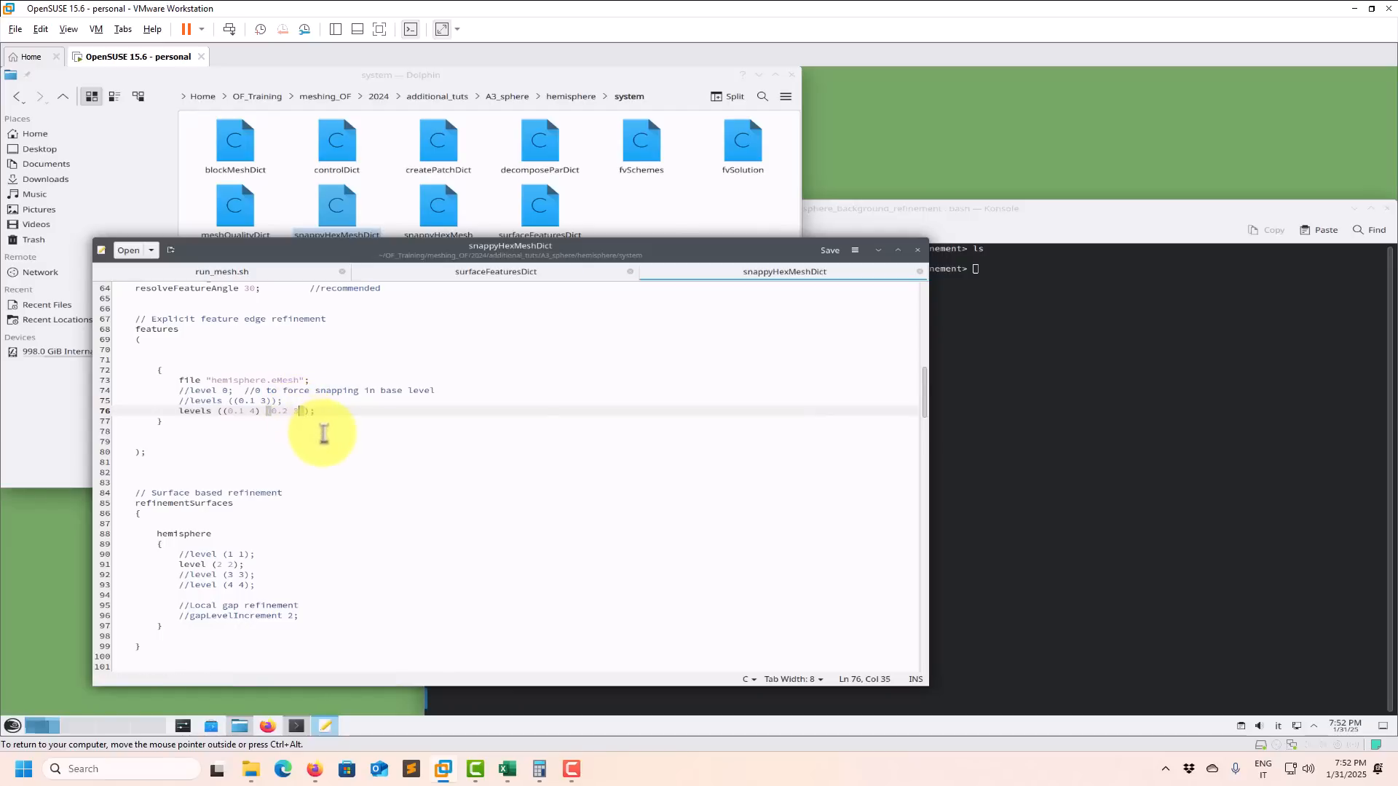
- Run the run_mesh_all.sh script with sh in the sphere_background_refinement case directory
{"action": "left_click", "coordinate": [1013, 436]}
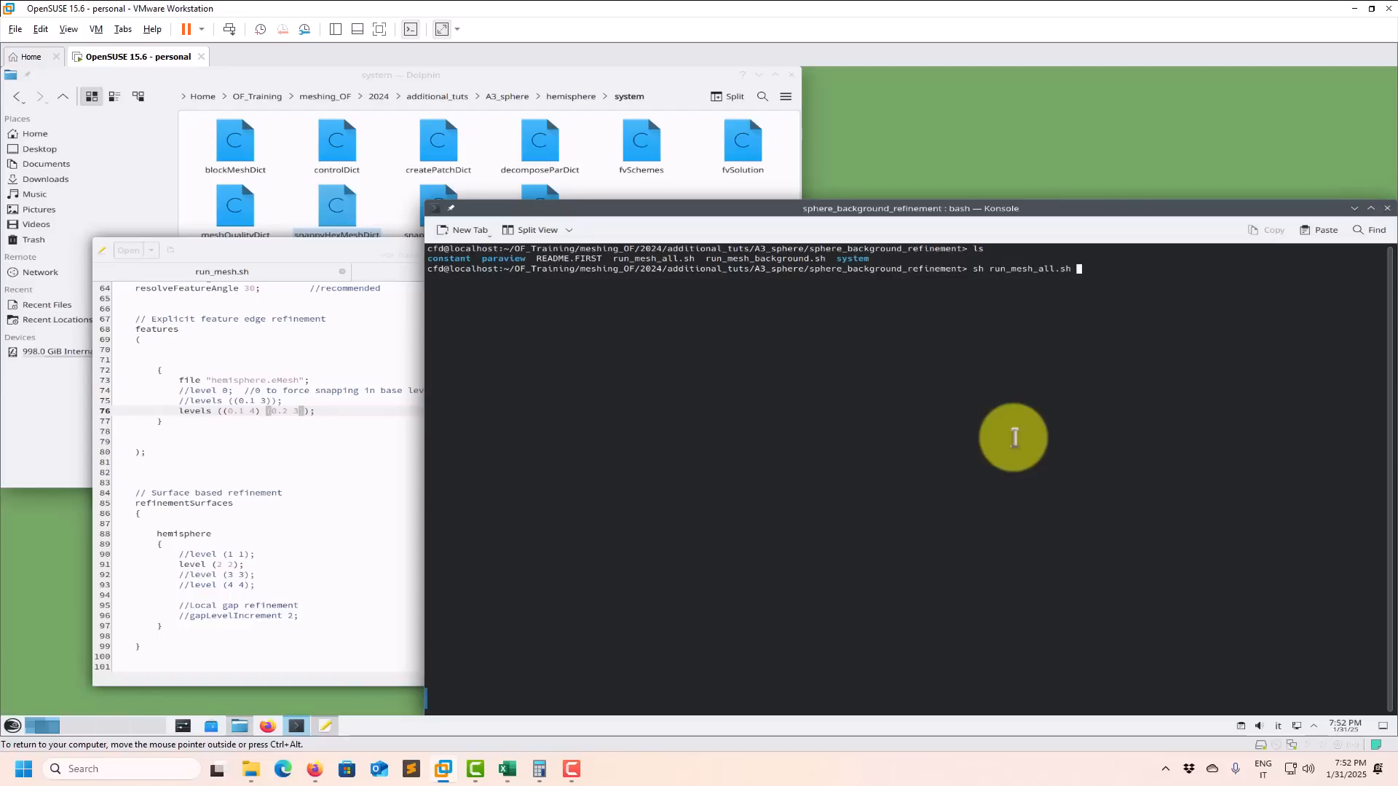
{"action": "key", "text": "Return"}
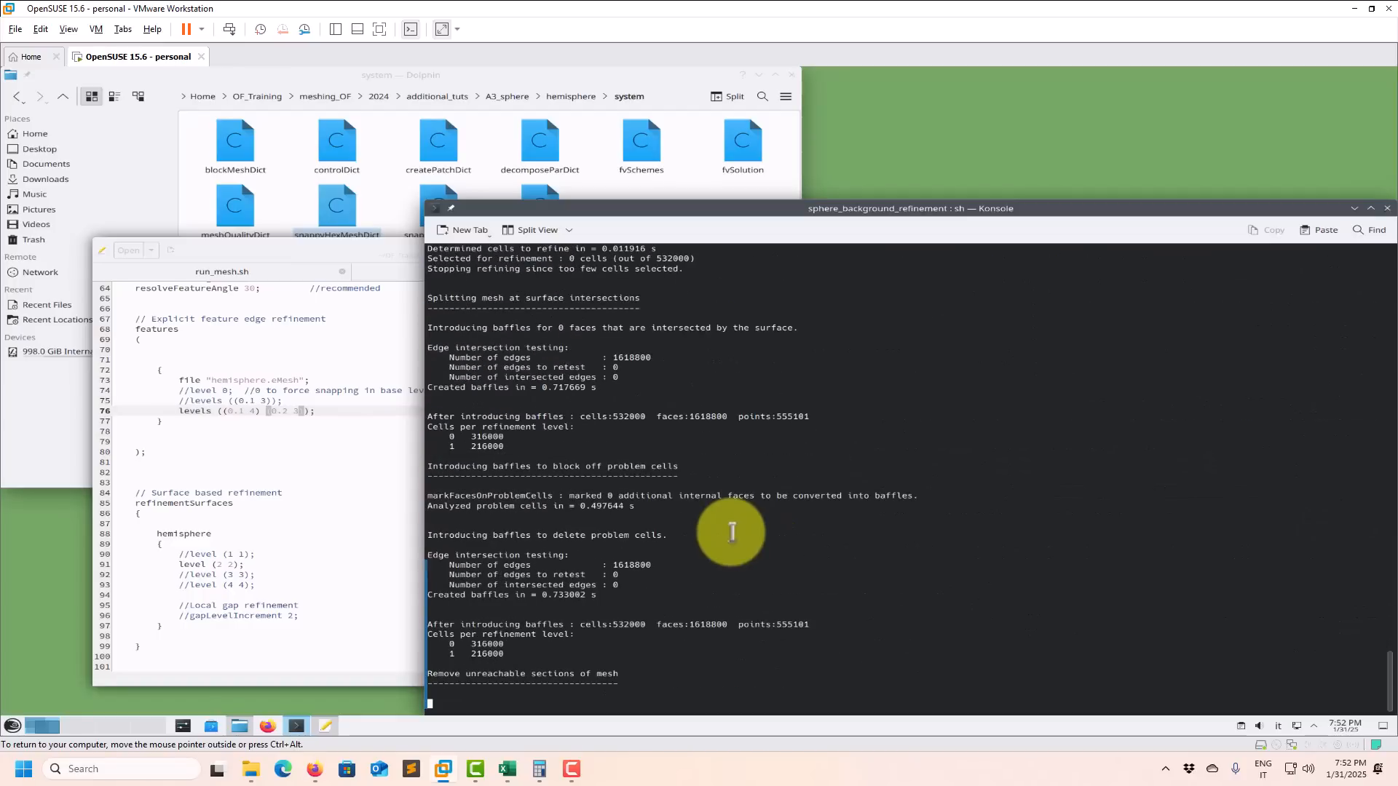
- Review the hemisphere case's output folders and checkMesh report, and return to the A3_sphere folder
{"action": "left_click", "coordinate": [570, 97]}
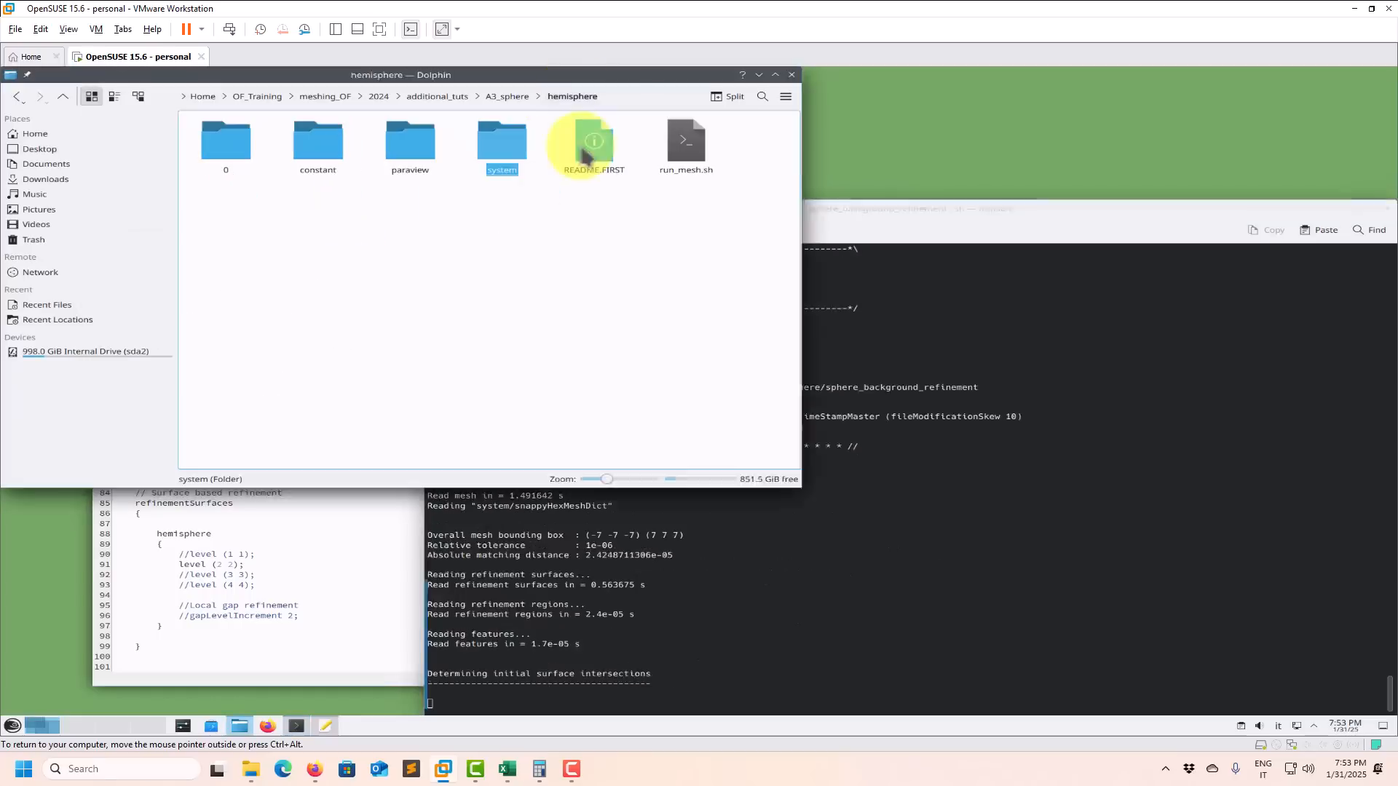
{"action": "left_click", "coordinate": [952, 408]}
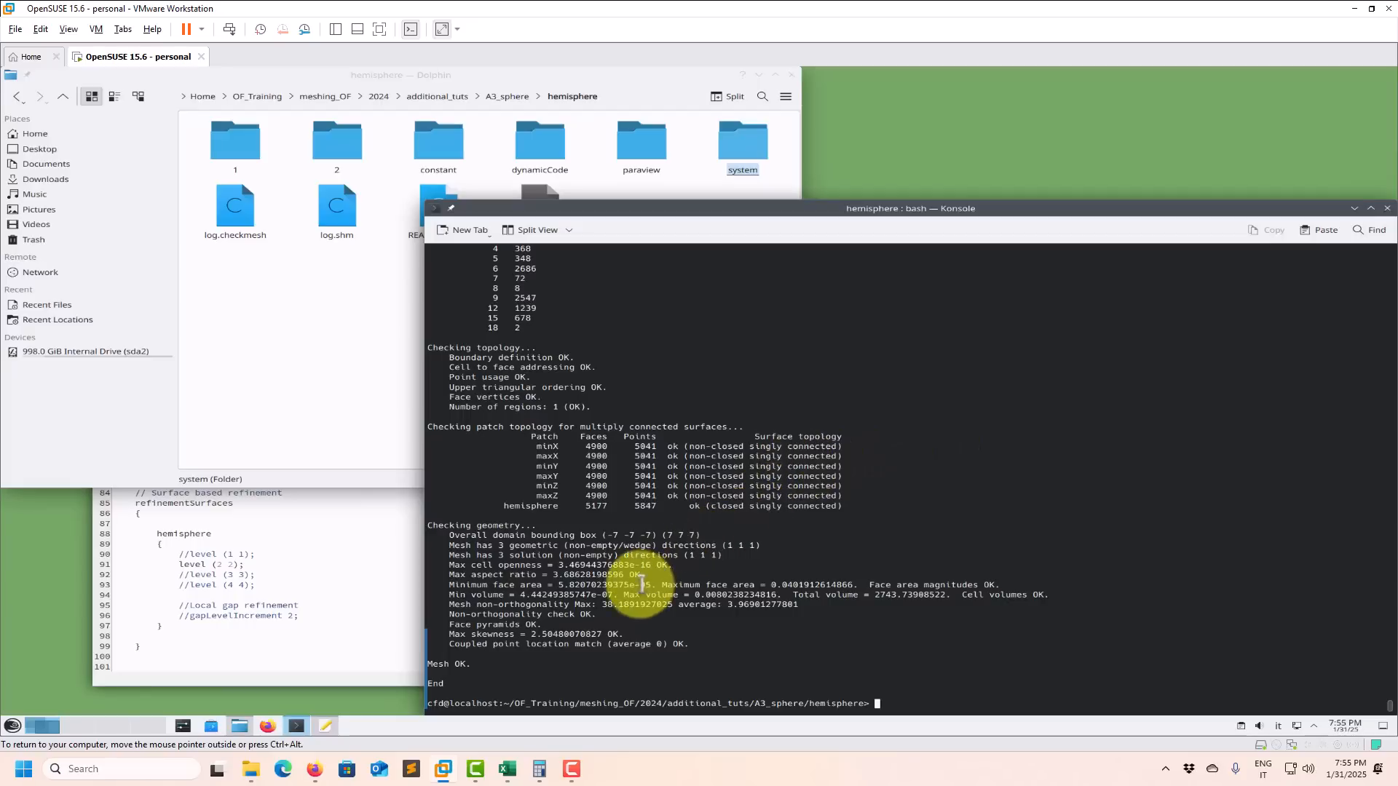
{"action": "scroll", "coordinate": [626, 586], "scroll_direction": "up", "scroll_amount": 3}
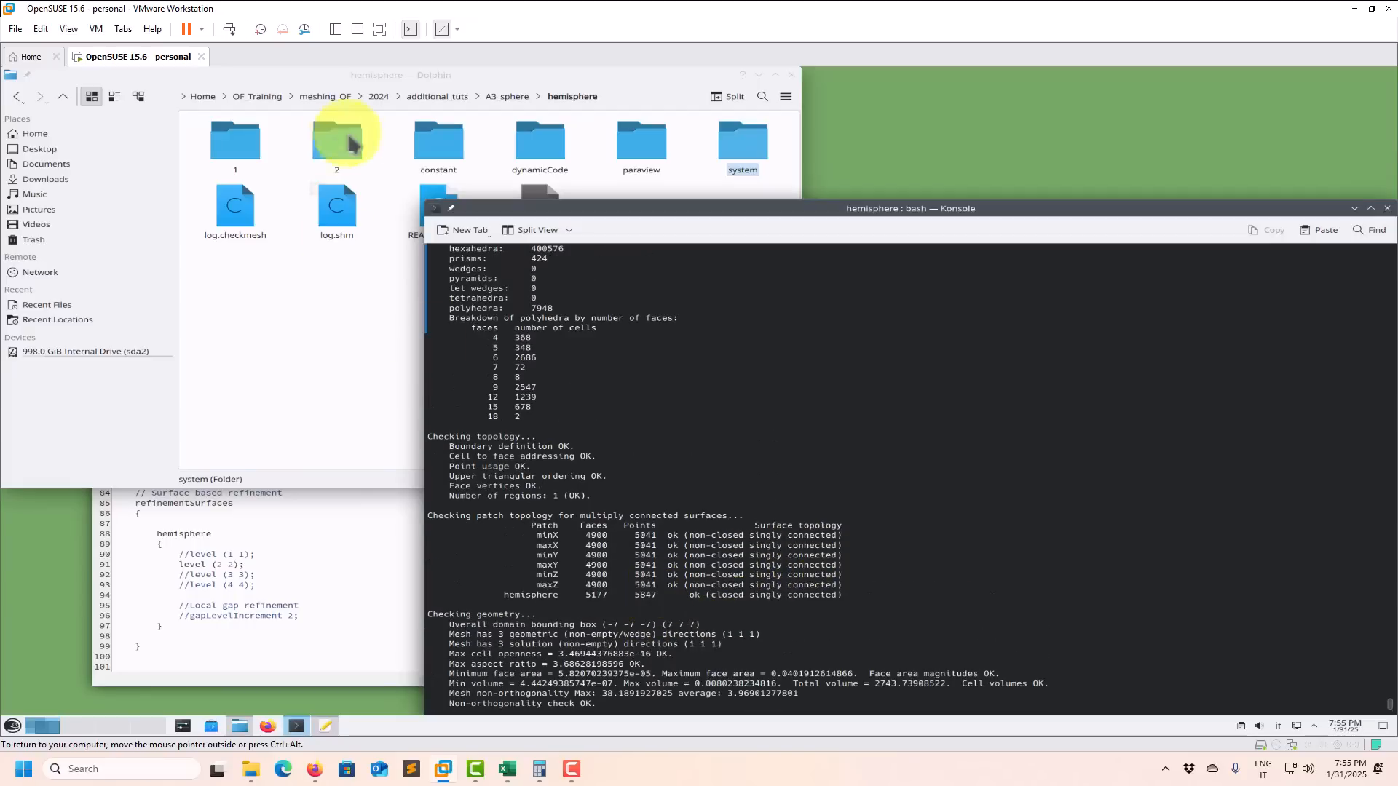
{"action": "left_click", "coordinate": [510, 102]}
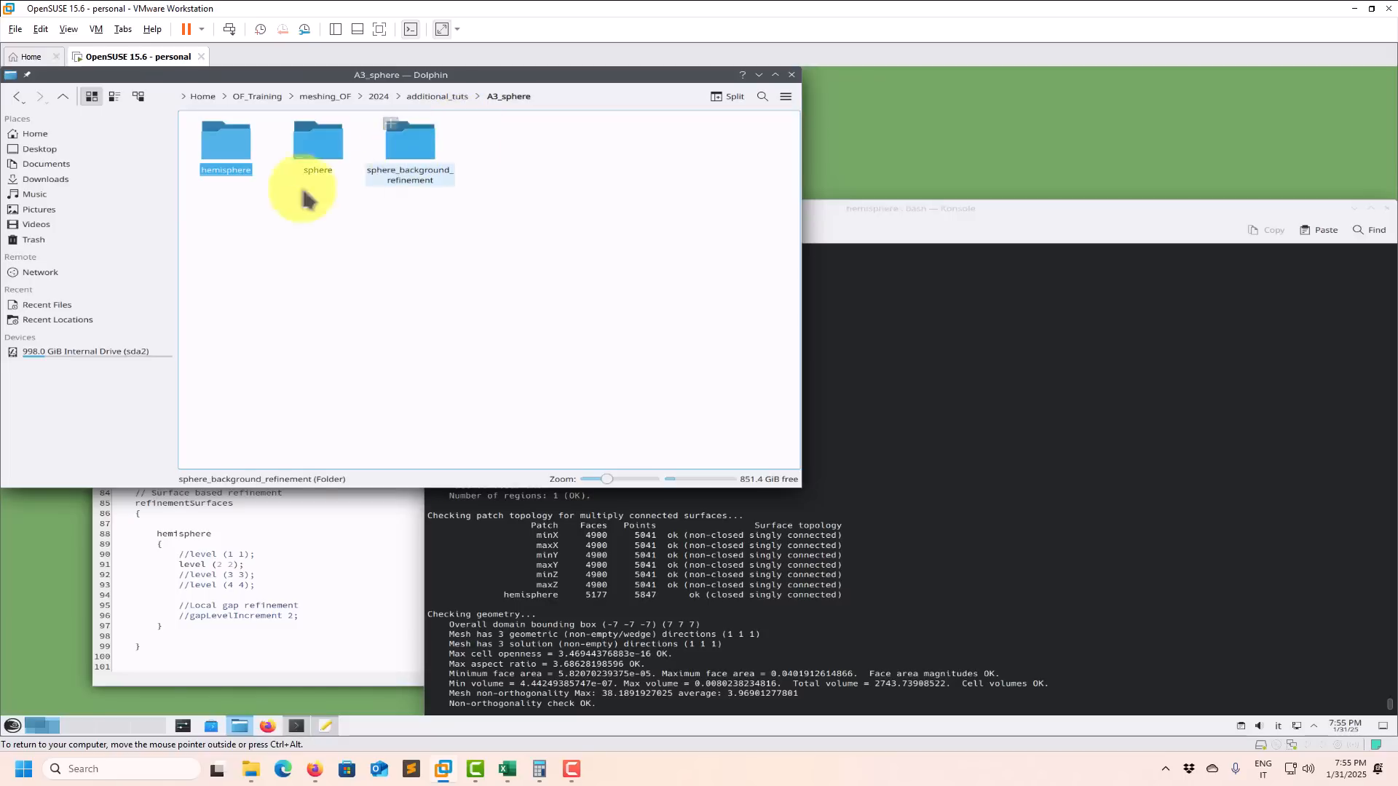
- Open the hemisphere case folder and launch paraFoam from the hemisphere case directory
{"action": "double_click", "coordinate": [227, 164]}
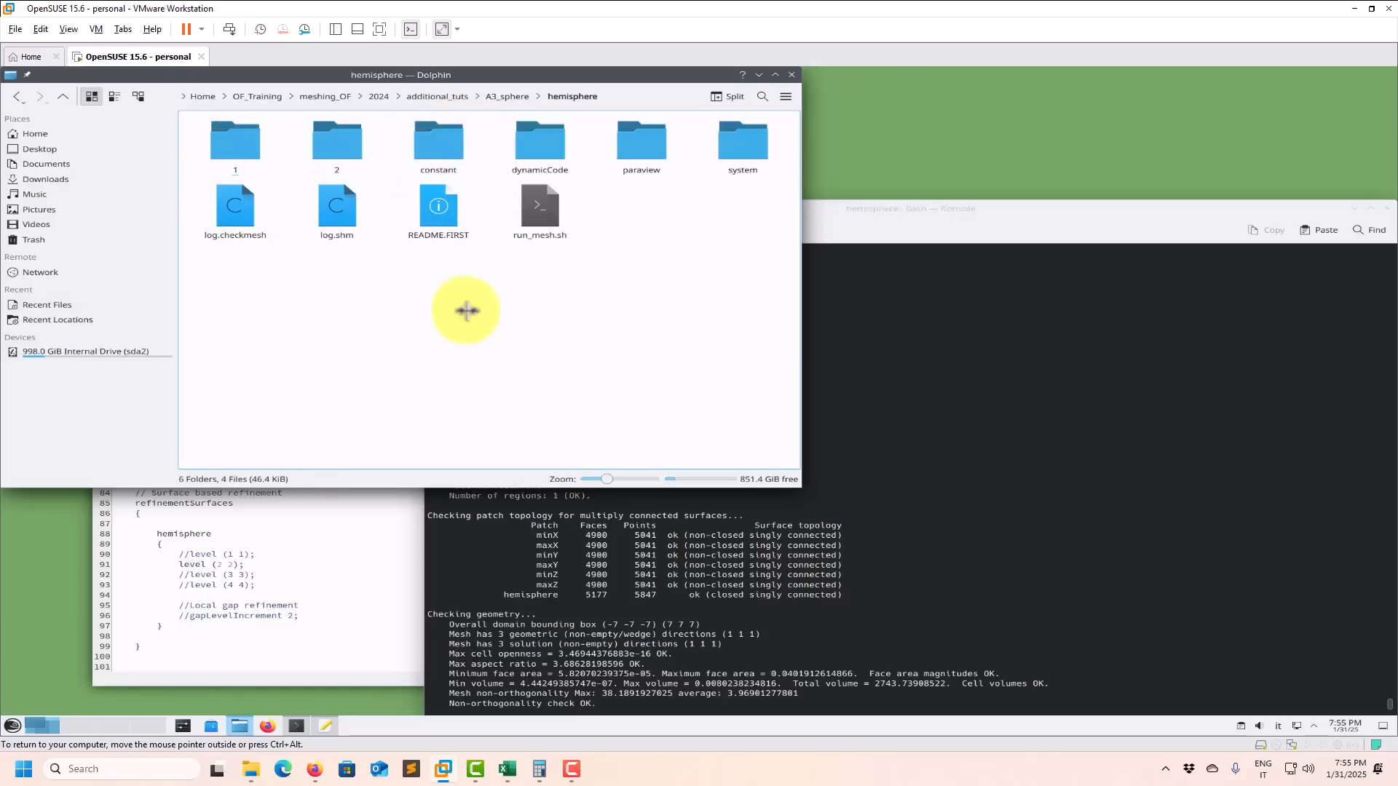
{"action": "left_click", "coordinate": [1001, 464]}
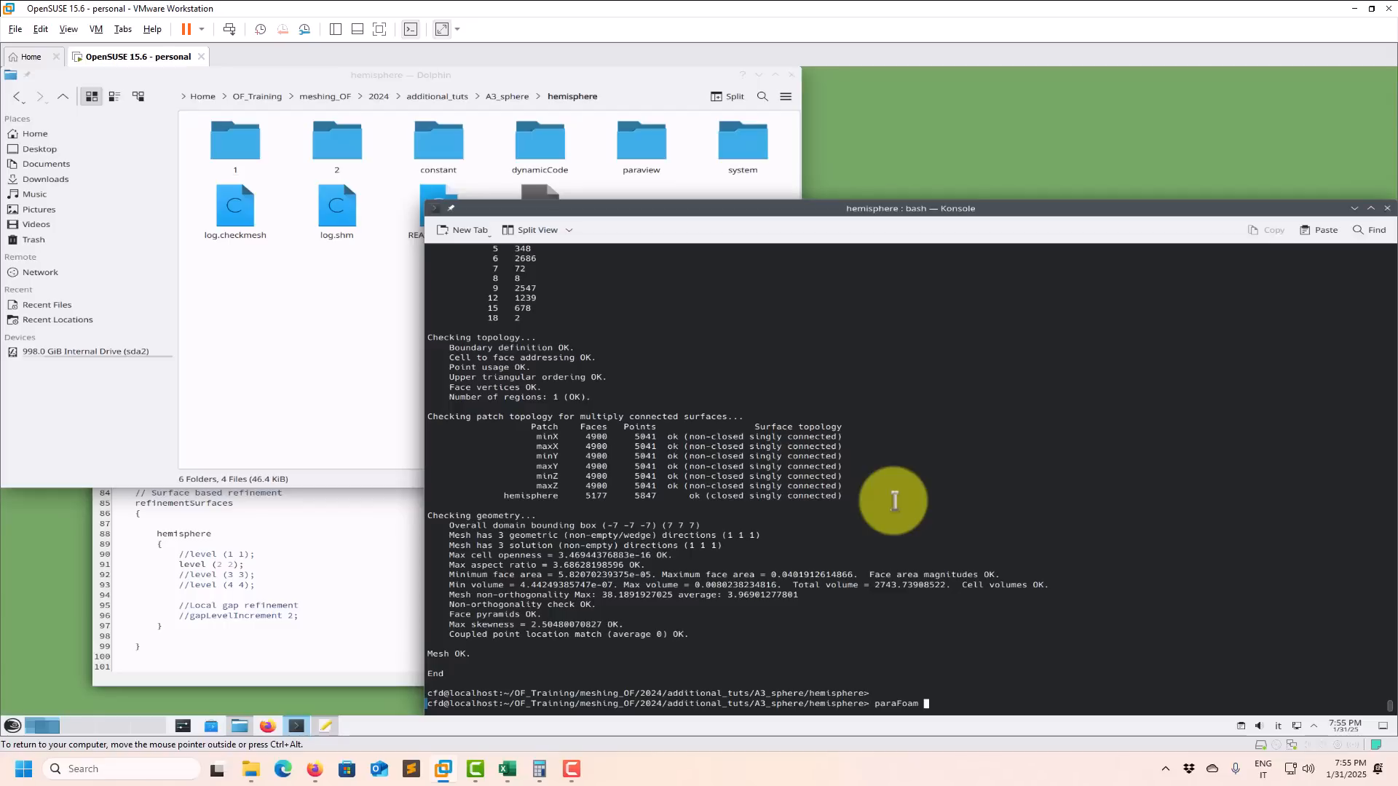
{"action": "key", "text": "Return"}
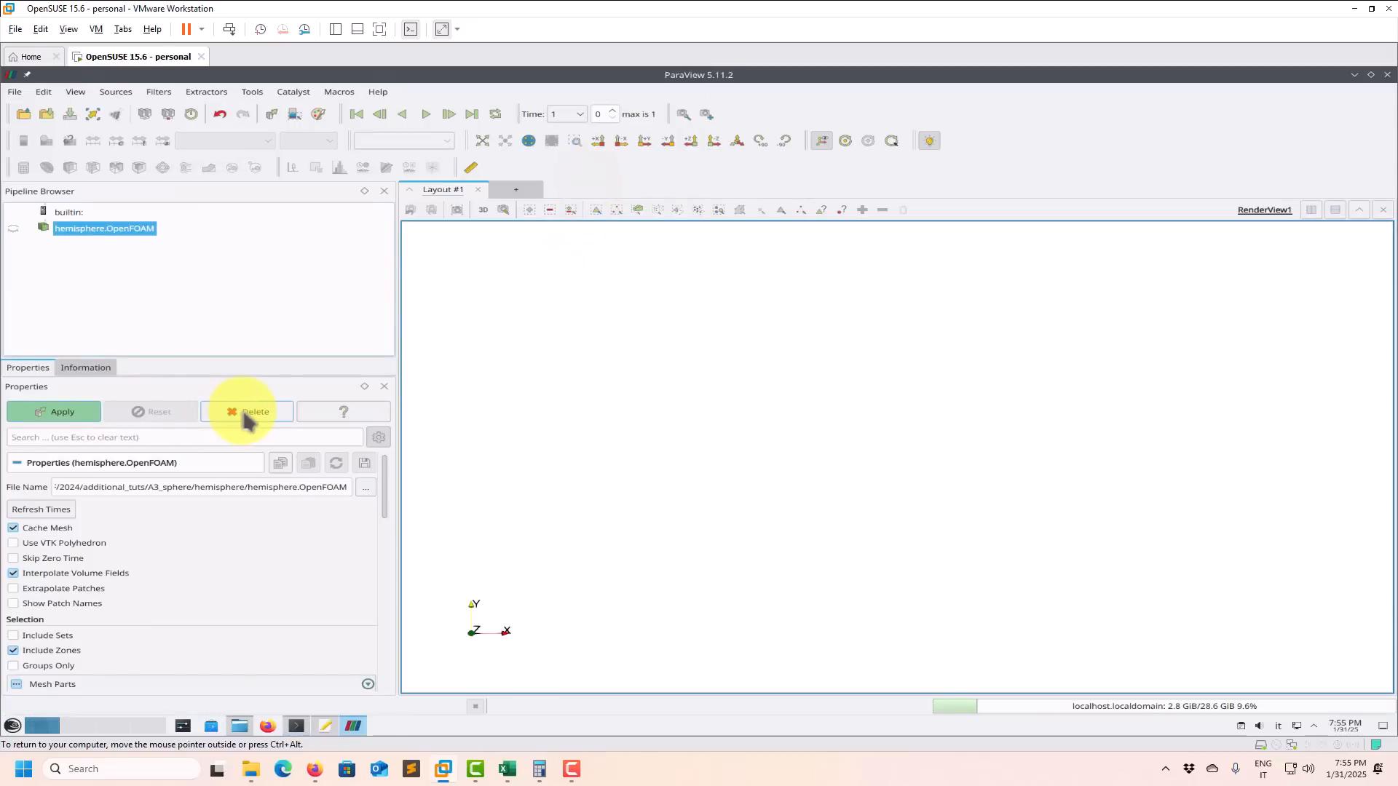
- Remove the loaded hemisphere.OpenFOAM source, look for a state file in the hemisphere case's paraview folder, and close ParaView
{"action": "left_click", "coordinate": [245, 413]}
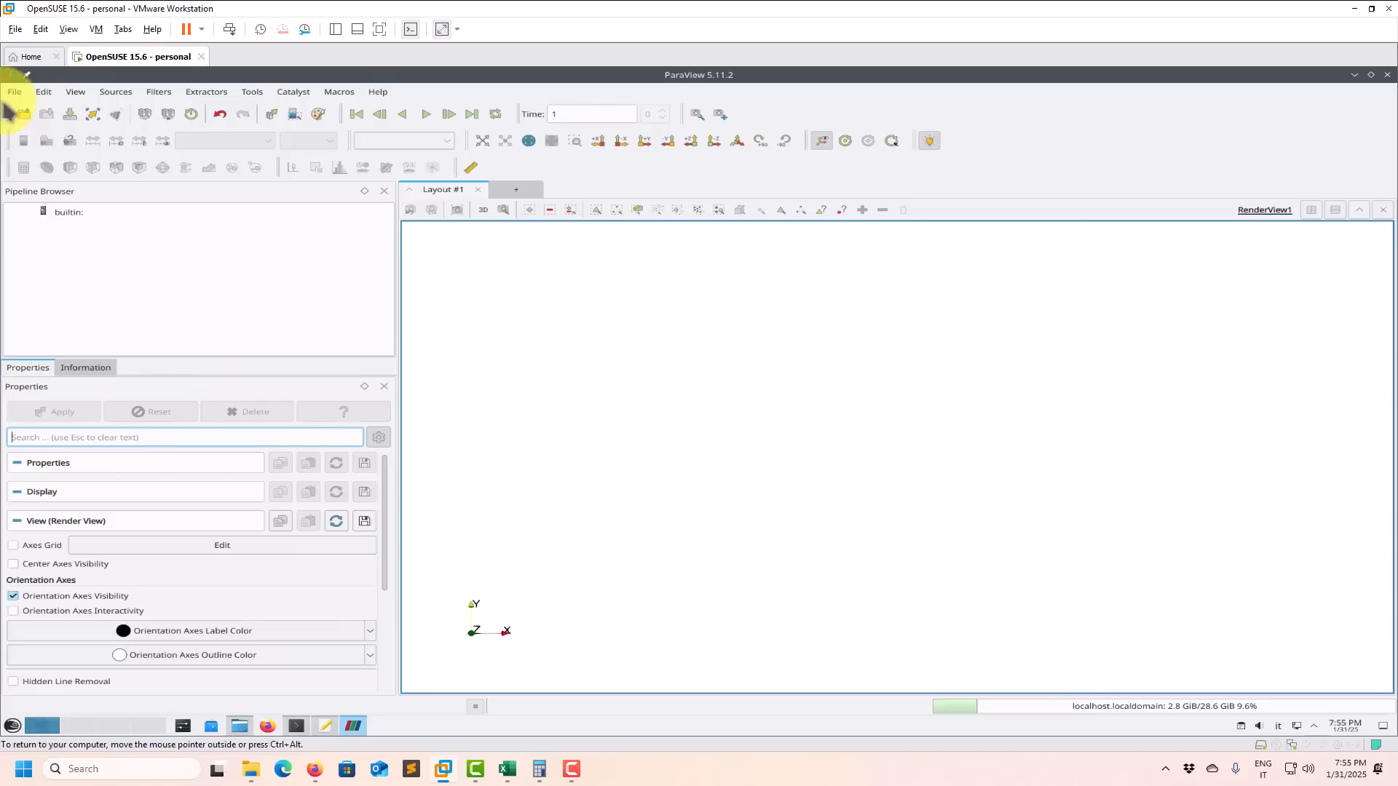
{"action": "left_click", "coordinate": [14, 92]}
{"action": "left_click", "coordinate": [51, 173]}
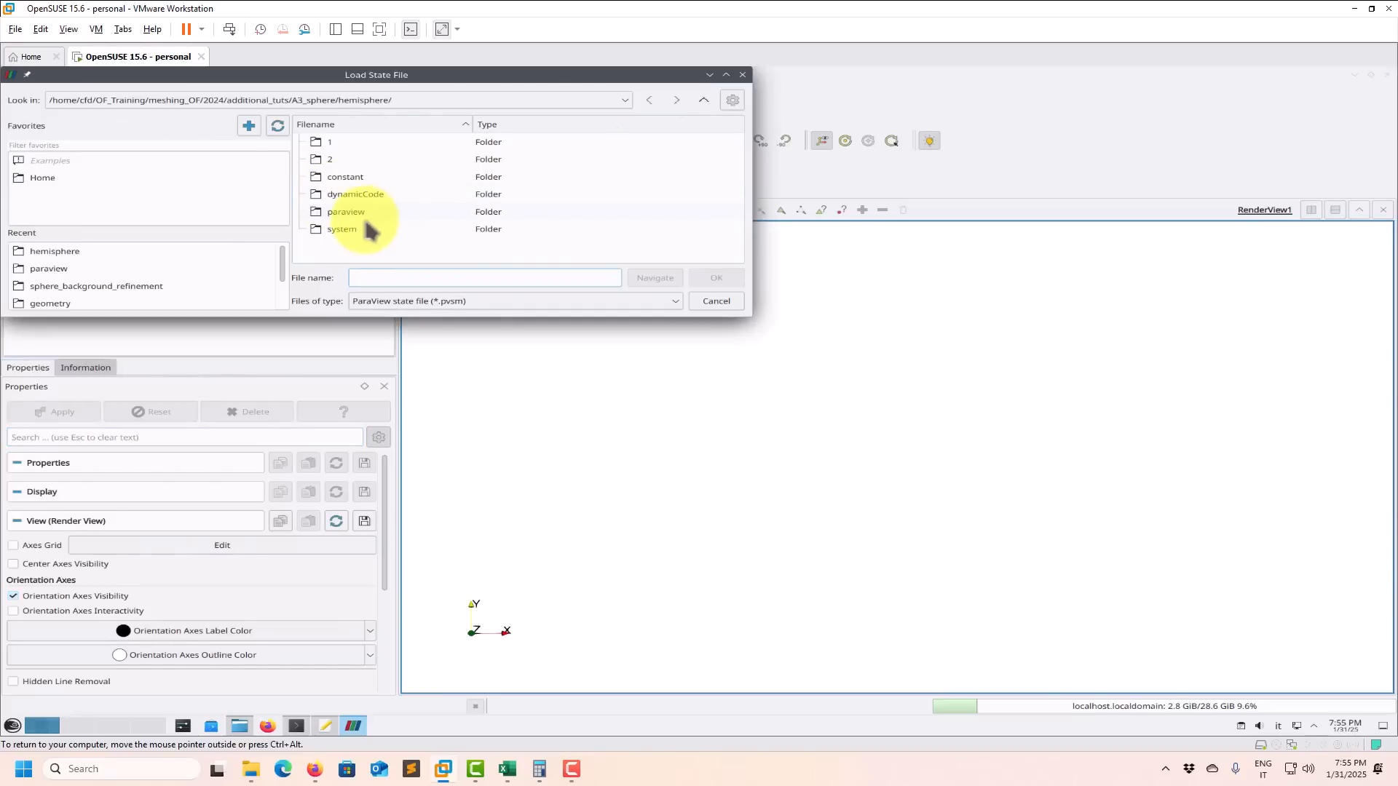
{"action": "double_click", "coordinate": [368, 217]}
{"action": "left_click", "coordinate": [713, 302]}
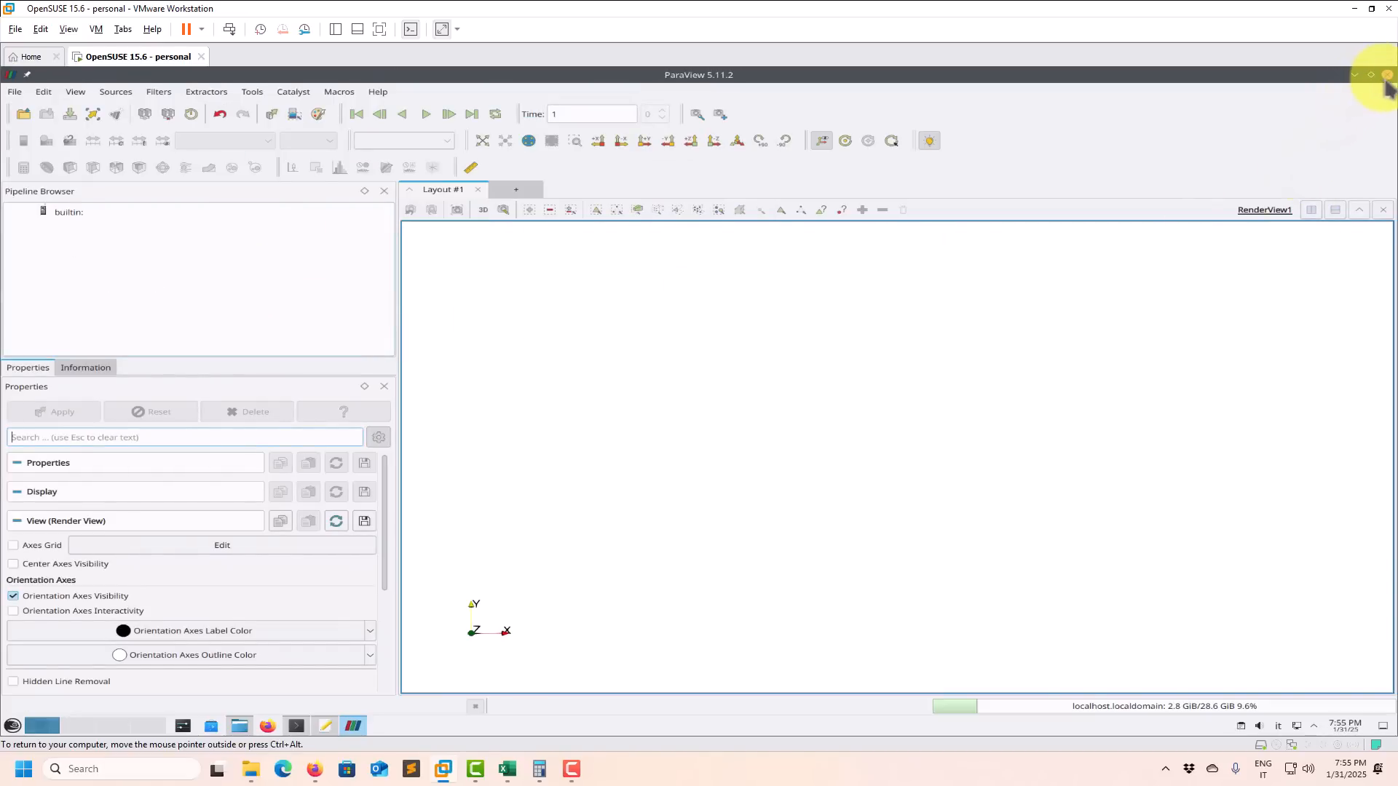
{"action": "left_click", "coordinate": [1387, 75]}
- Copy state1.pvsm from the sphere_background_refinement case's paraview folder into the hemisphere case's paraview folder
{"action": "left_click", "coordinate": [328, 367]}
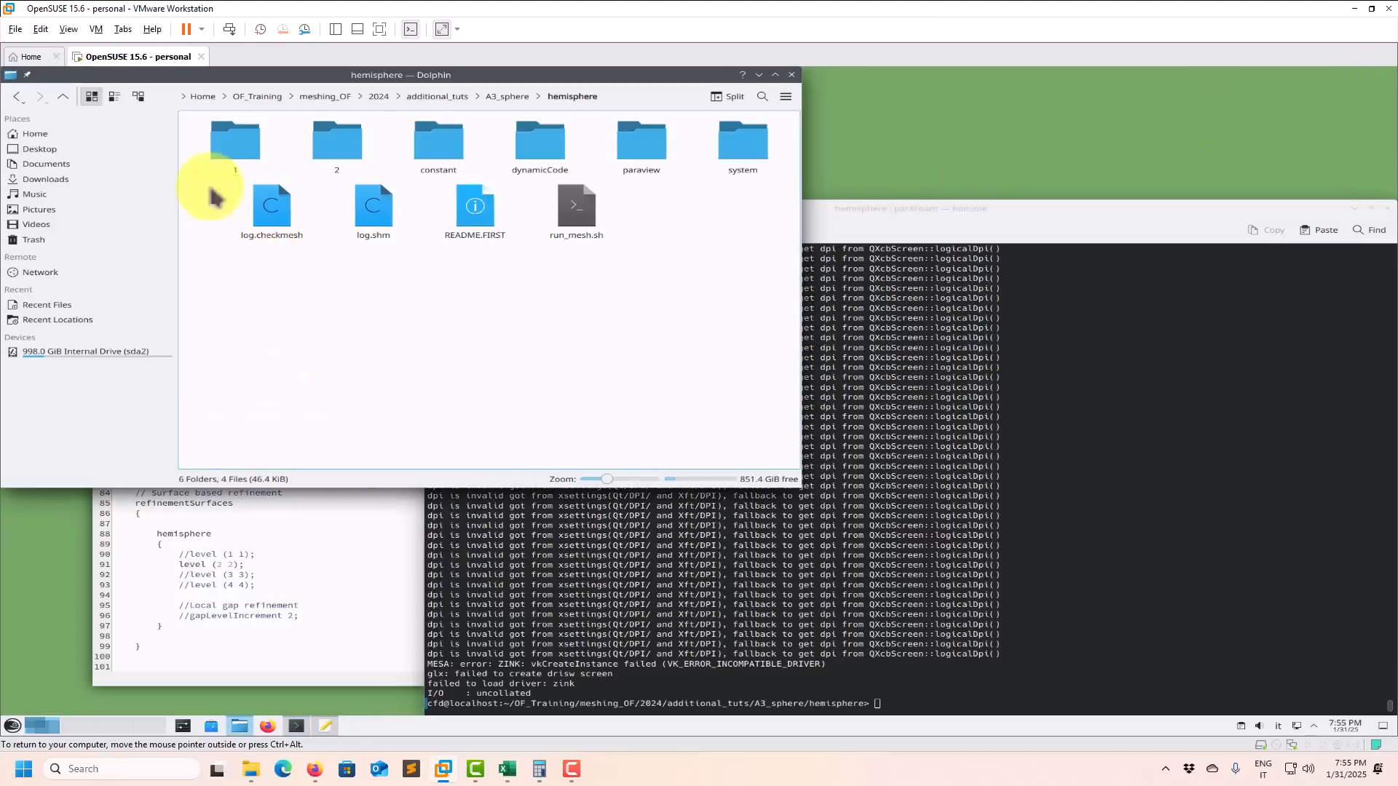
{"action": "left_click", "coordinate": [63, 96]}
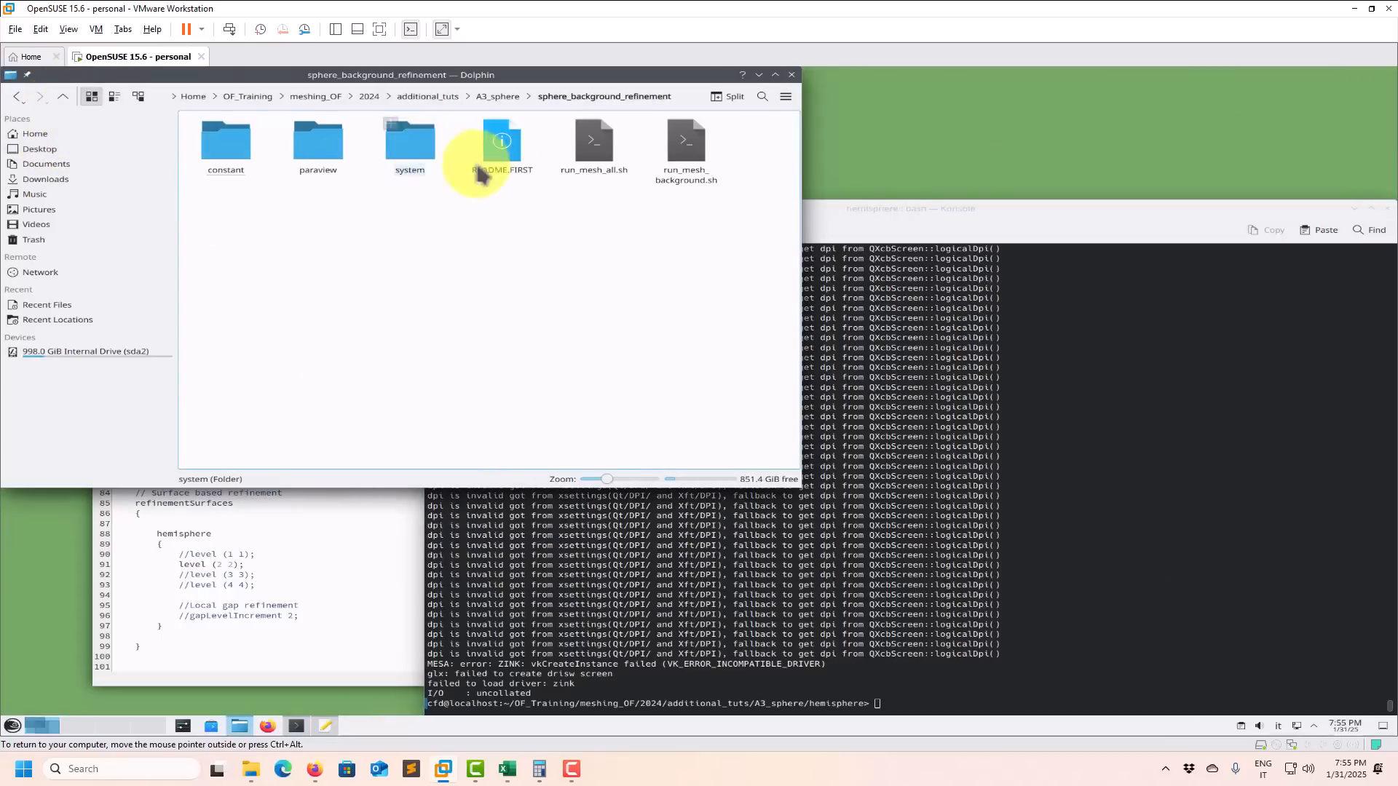
{"action": "double_click", "coordinate": [336, 162]}
{"action": "left_click", "coordinate": [218, 144]}
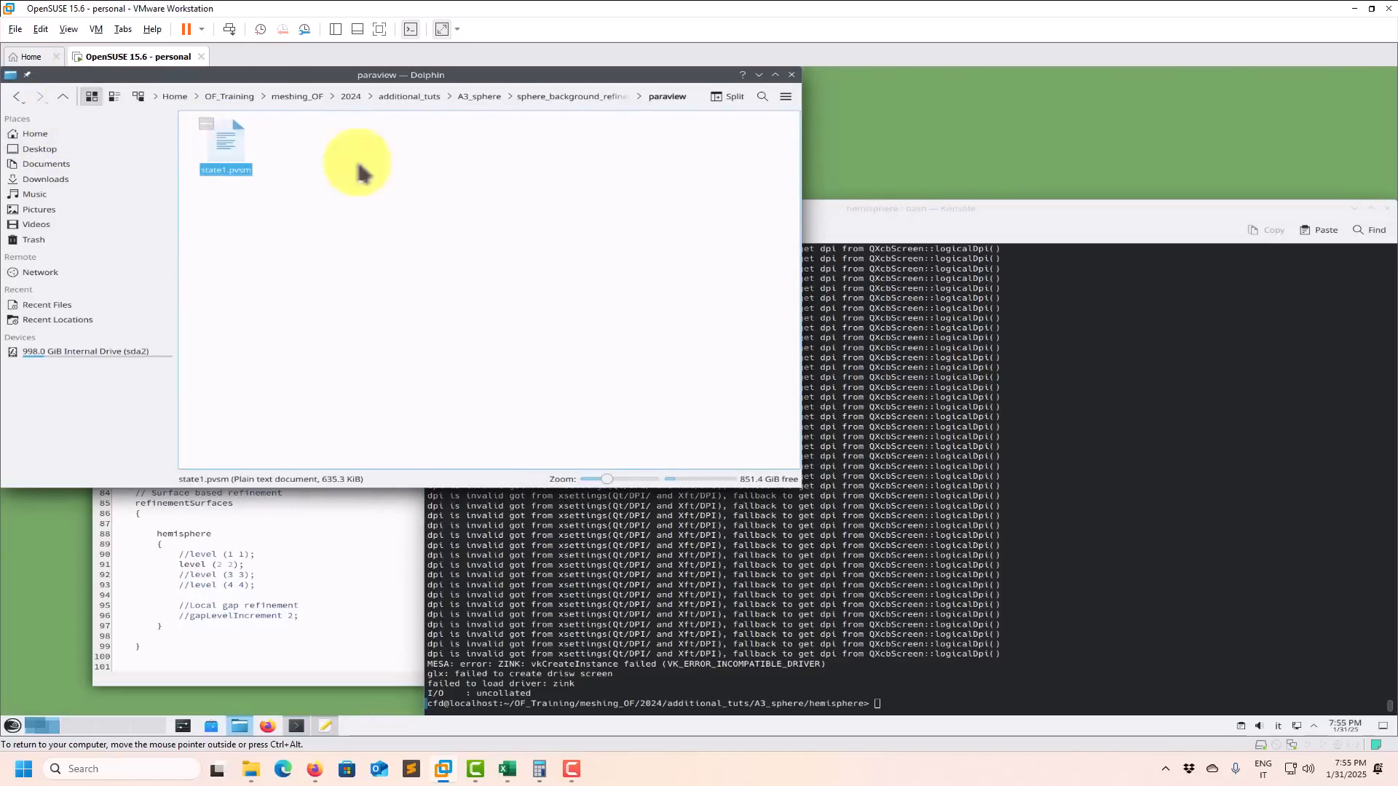
{"action": "left_click", "coordinate": [555, 102]}
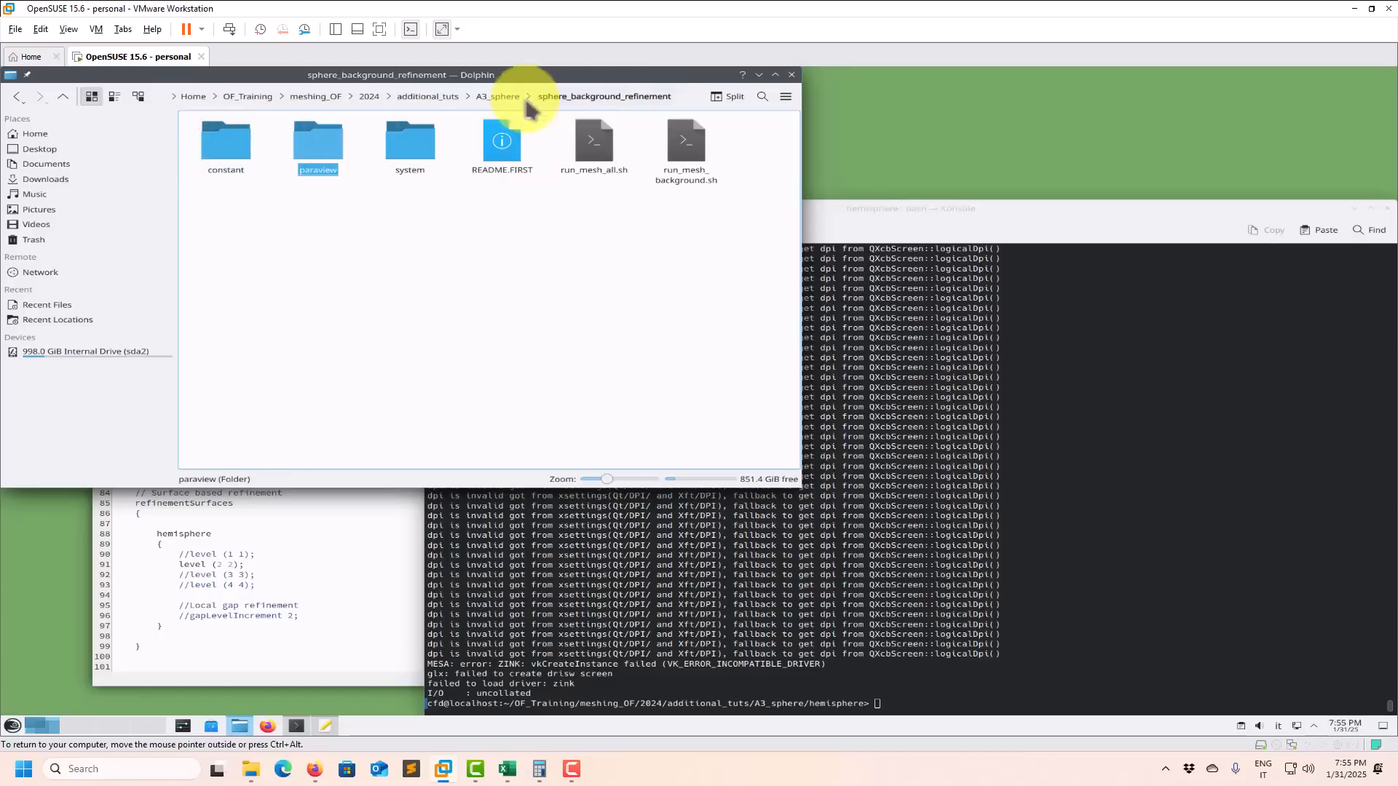
{"action": "left_click", "coordinate": [489, 96]}
{"action": "double_click", "coordinate": [229, 154]}
{"action": "double_click", "coordinate": [638, 149]}
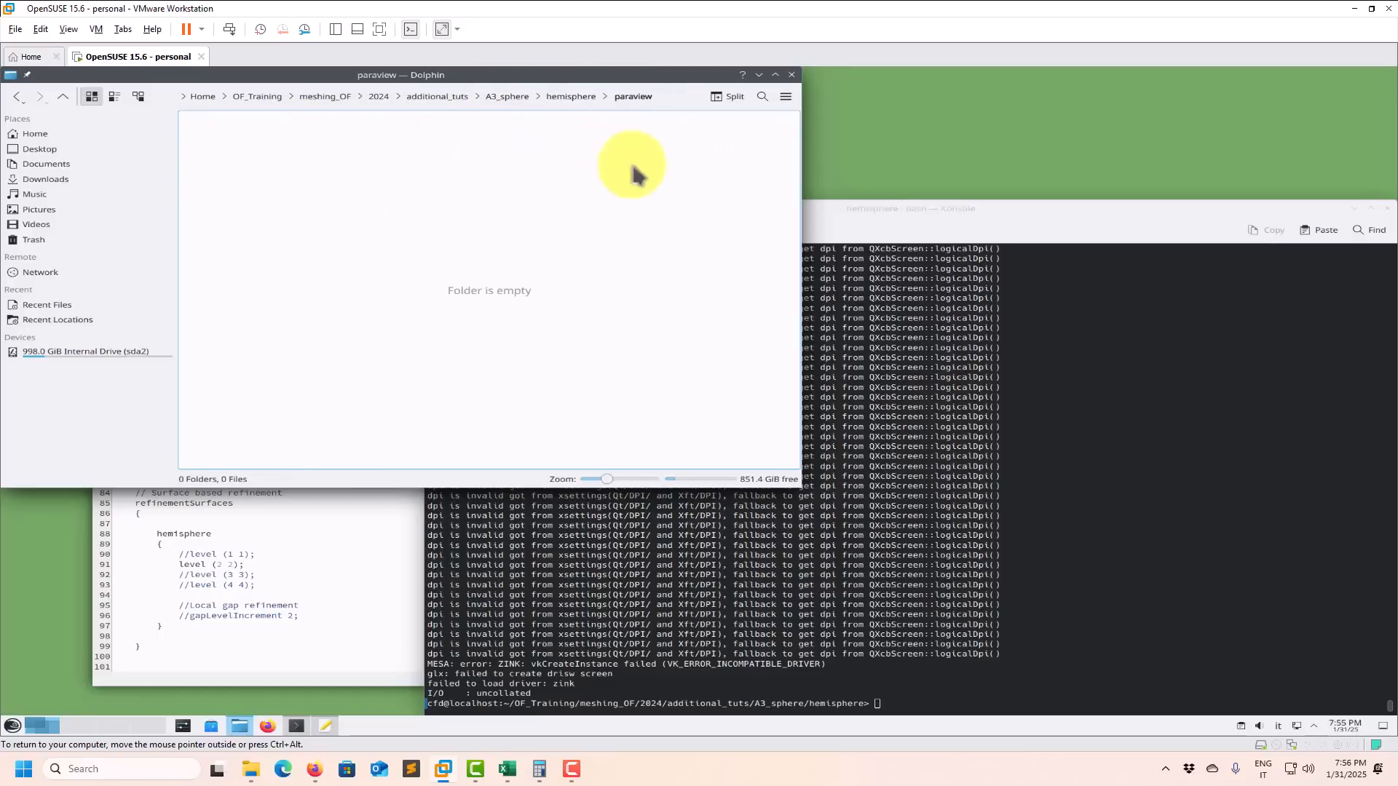
- Run paraFoam in the hemisphere case directory and delete the preloaded hemisphere.OpenFOAM source from the pipeline
{"action": "left_click", "coordinate": [1029, 442]}
{"action": "type", "text": "paraFoam"}
{"action": "key", "text": "Return"}
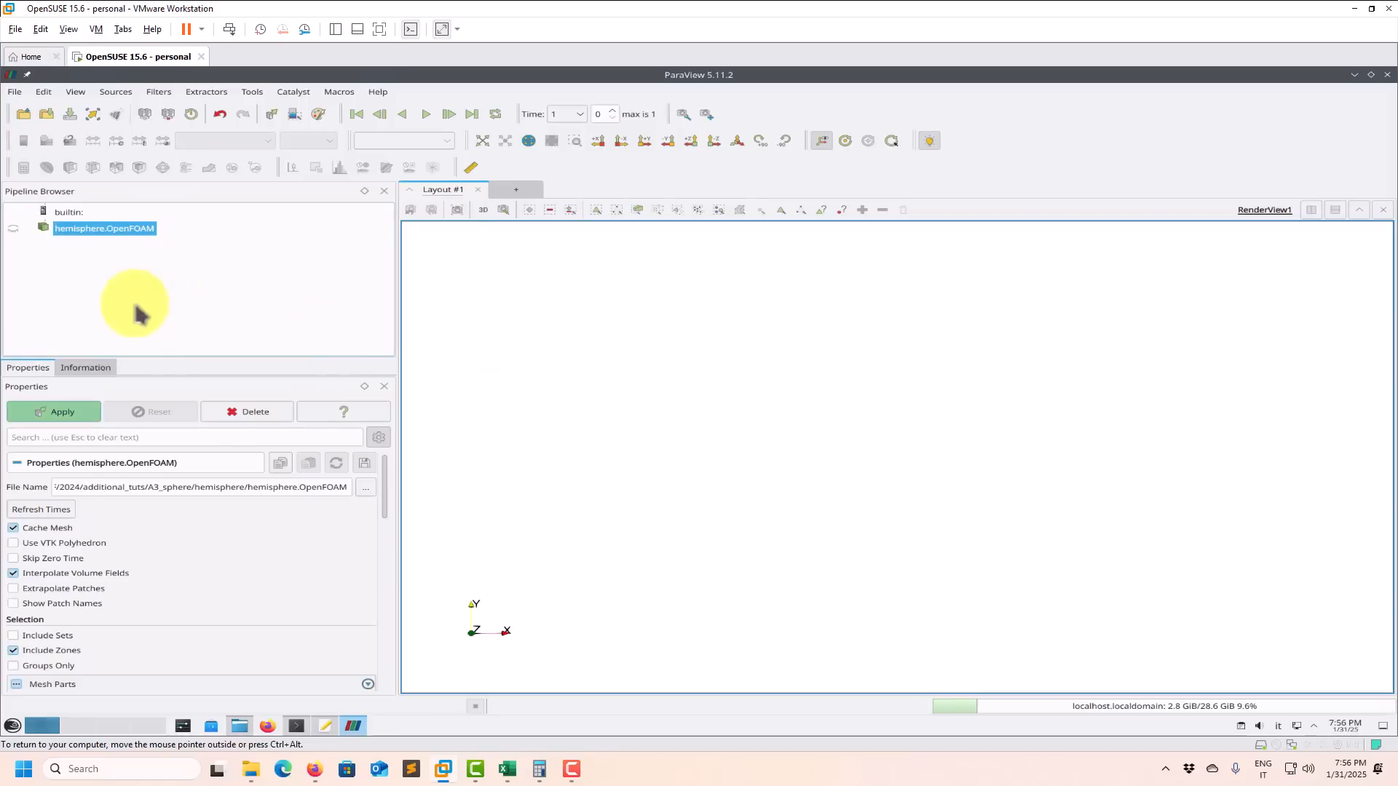
{"action": "left_click", "coordinate": [271, 412]}
- Select state1.pvsm in the hemisphere case's paraview folder as the state file to load
{"action": "left_click", "coordinate": [14, 91]}
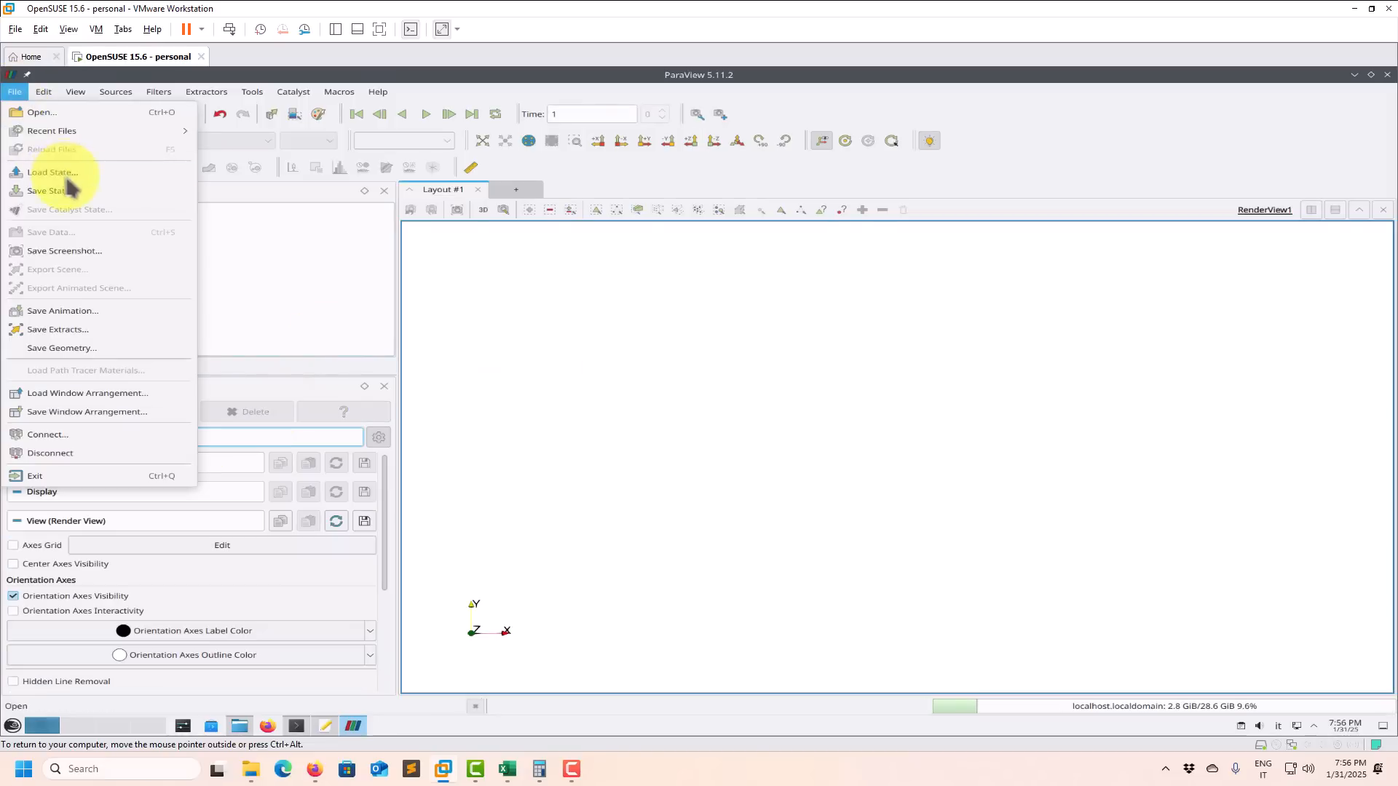
{"action": "left_click", "coordinate": [67, 181]}
{"action": "double_click", "coordinate": [345, 212]}
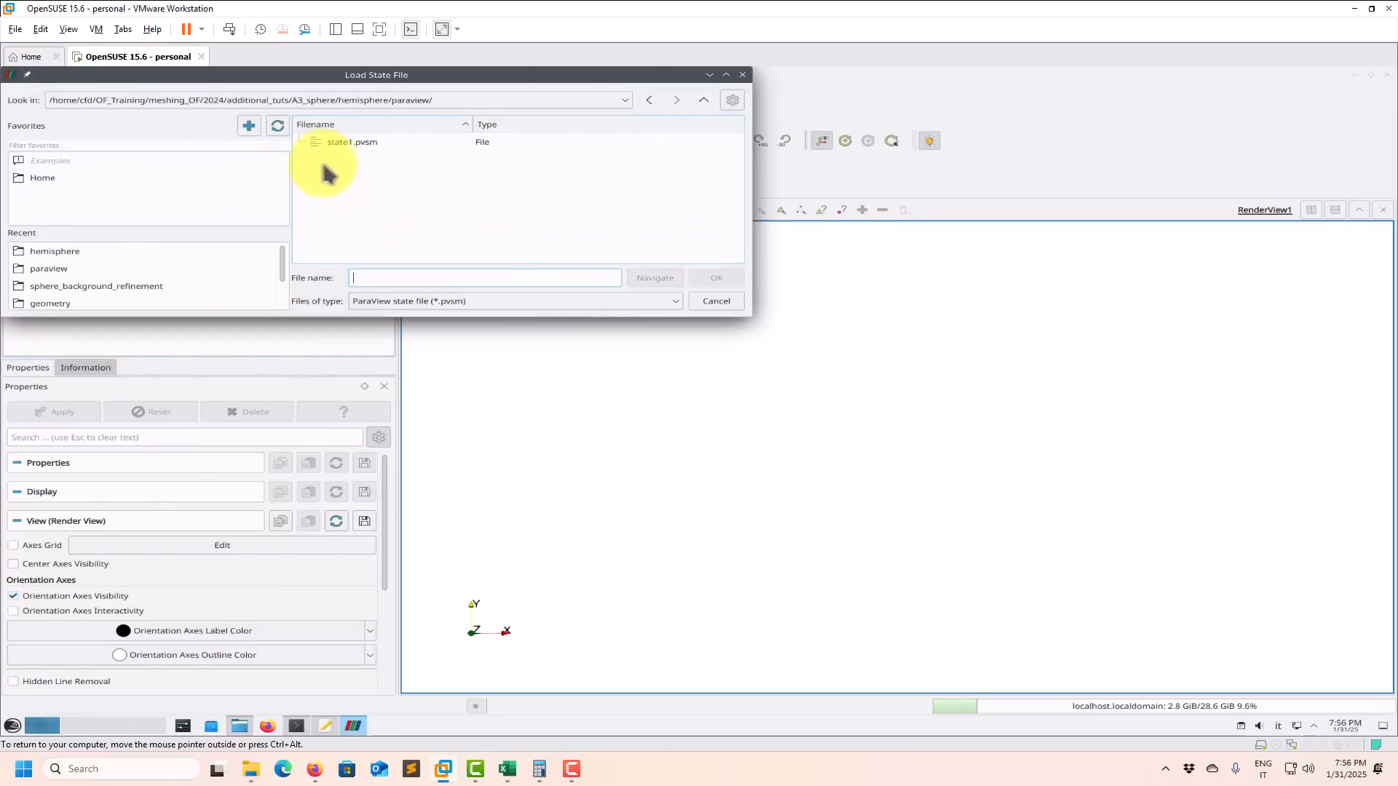
{"action": "left_click", "coordinate": [331, 142]}
{"action": "left_click", "coordinate": [703, 277]}
- Use Choose File Names to point the state's reader to the hemisphere case as ./hemisphere.OpenFOAM, and load the state
{"action": "left_click", "coordinate": [857, 274]}
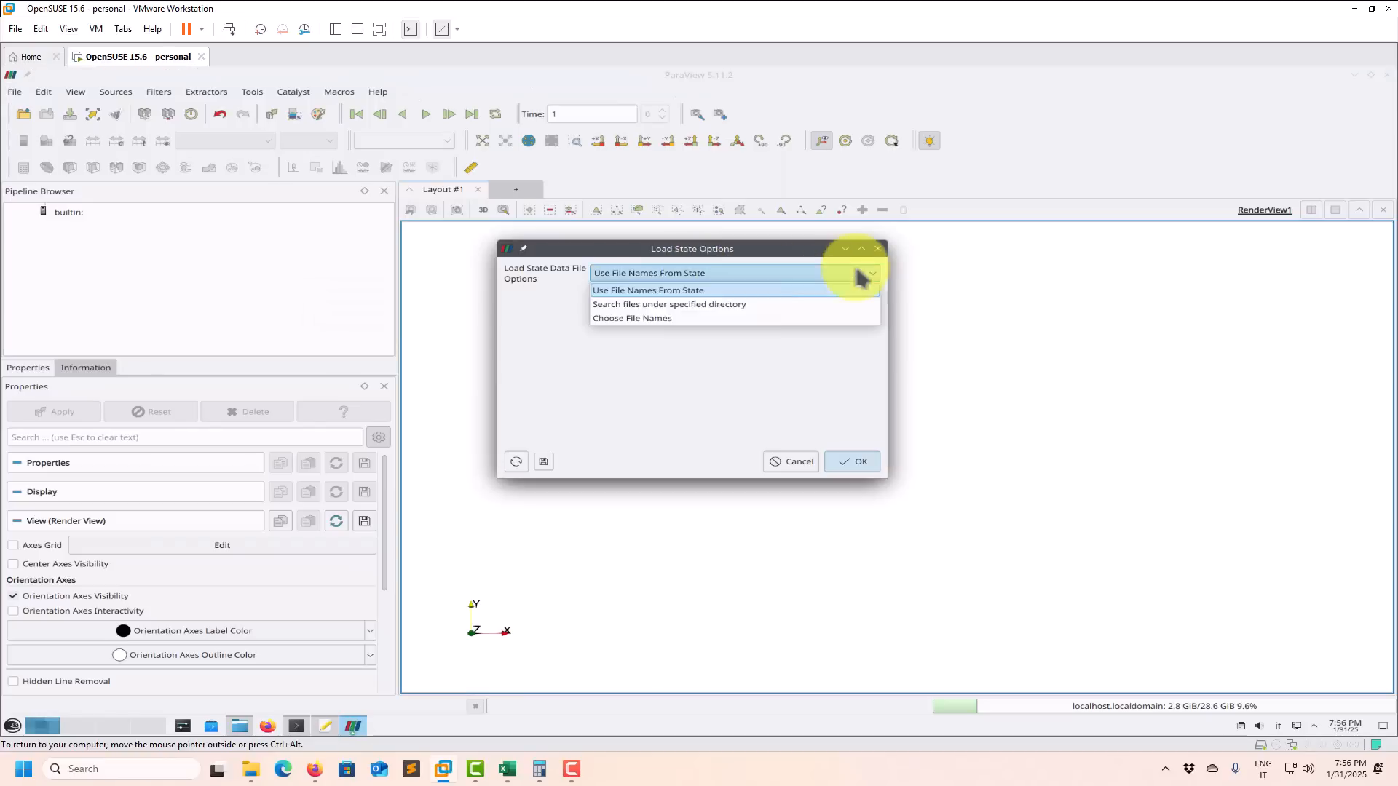
{"action": "left_click", "coordinate": [692, 323]}
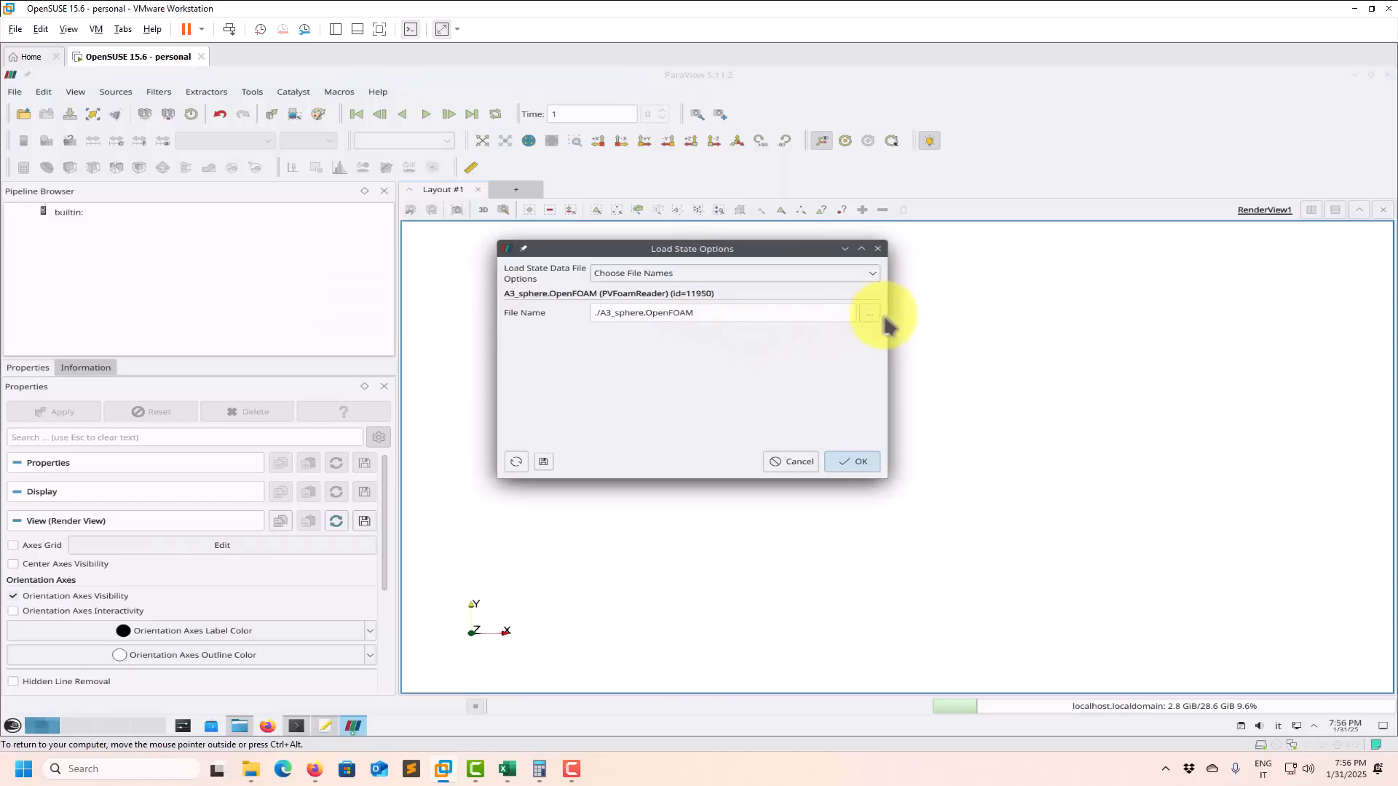
{"action": "left_click", "coordinate": [870, 313]}
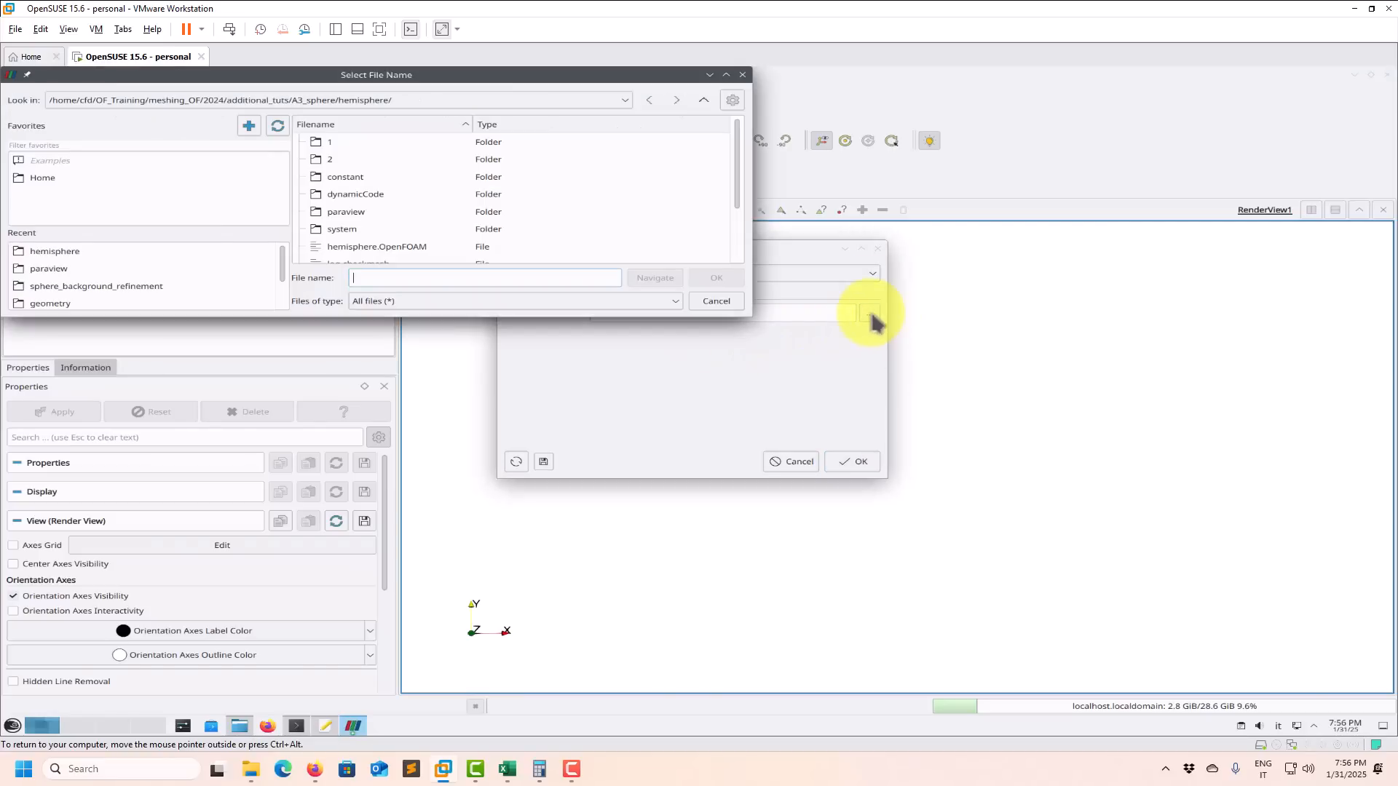
{"action": "left_click", "coordinate": [386, 247]}
{"action": "left_click", "coordinate": [715, 278]}
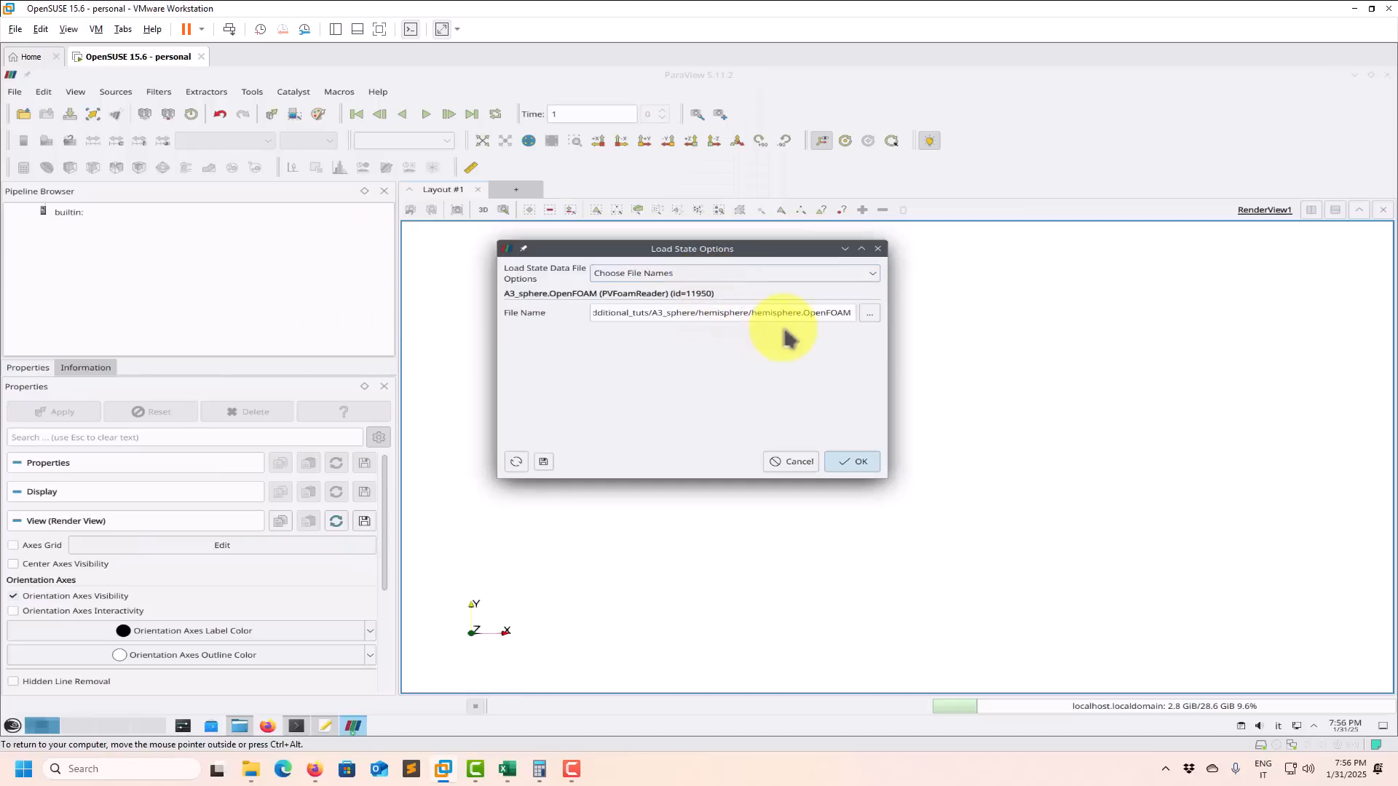
{"action": "left_click_drag", "start_coordinate": [711, 313], "coordinate": [373, 329]}
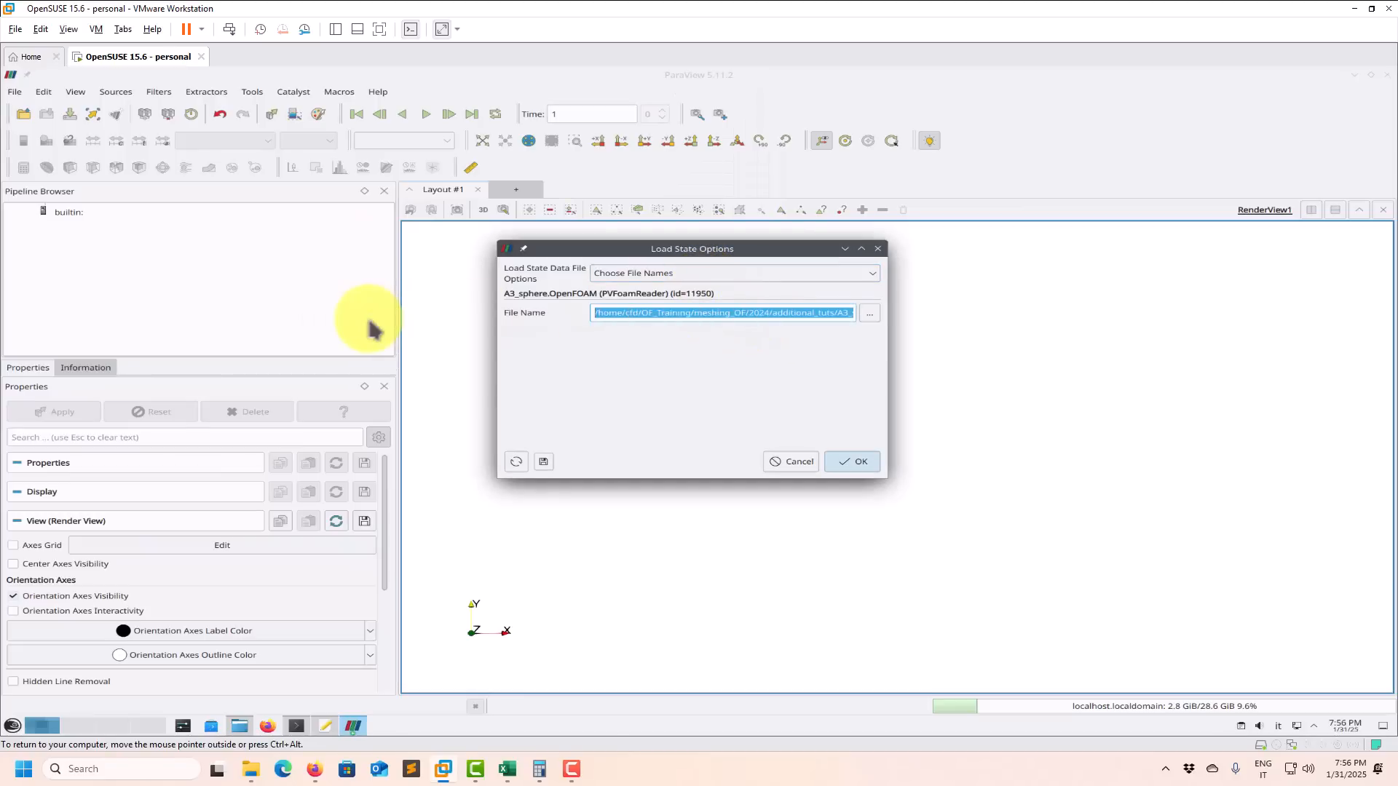
{"action": "left_click", "coordinate": [860, 462]}
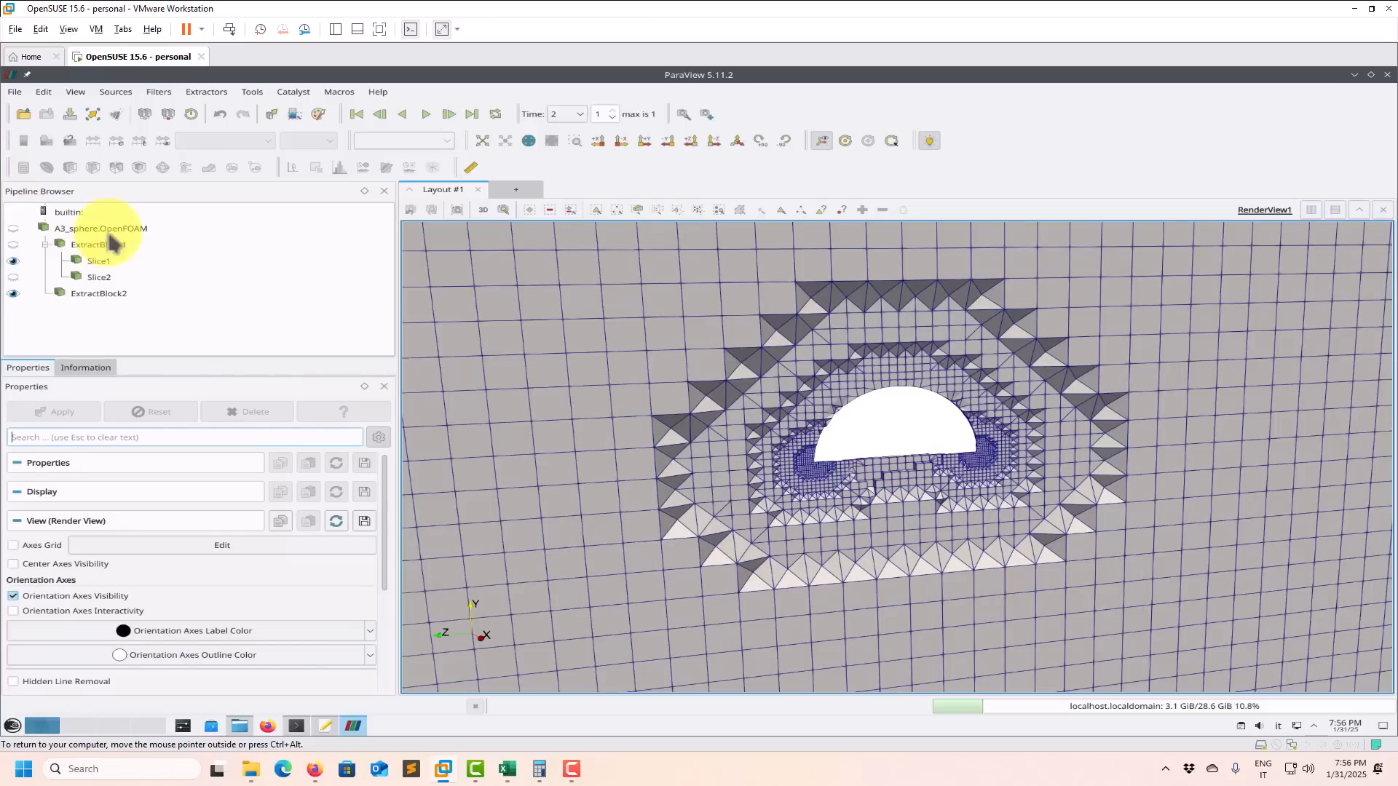
- Include the hemisphere - wall mesh part in the A3_sphere.OpenFOAM reader and apply the change
{"action": "left_click", "coordinate": [102, 229]}
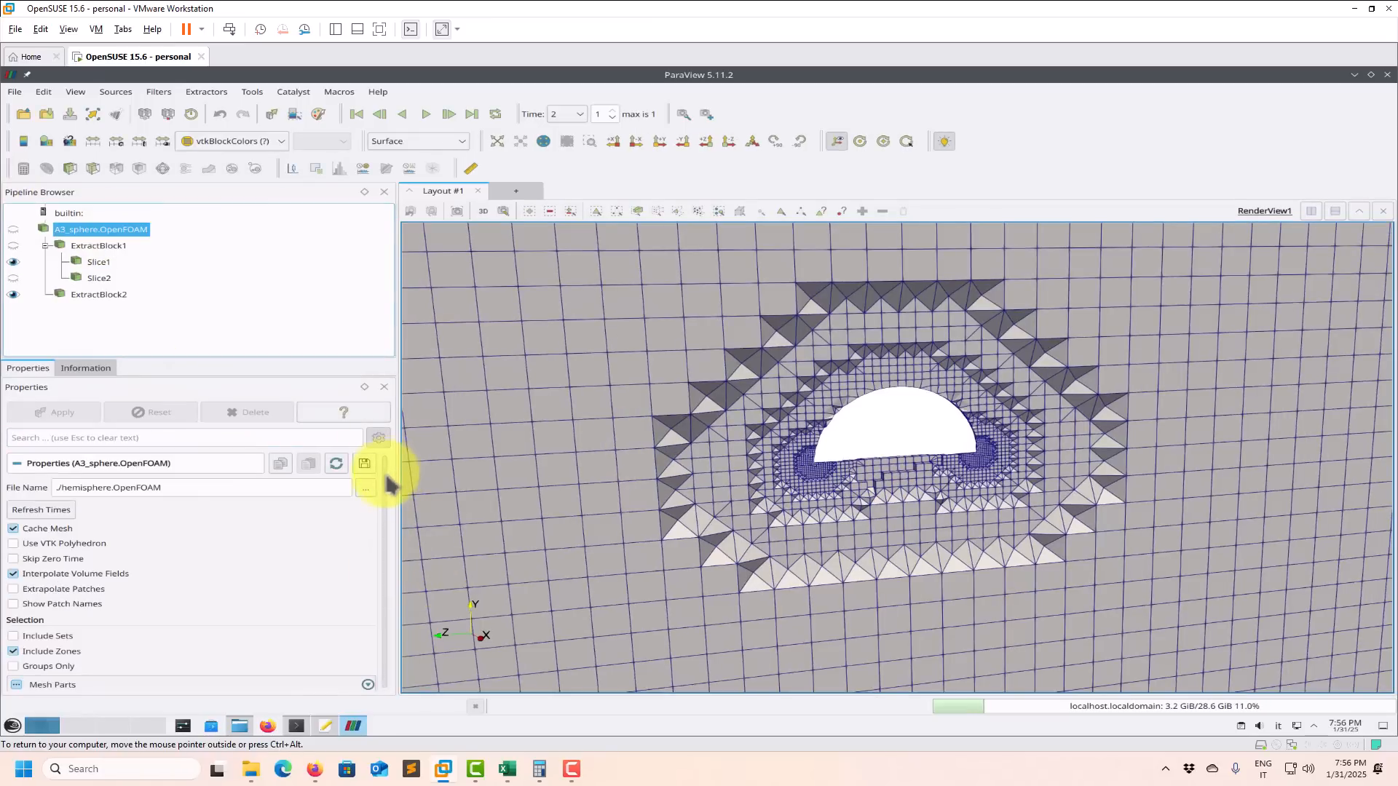
{"action": "scroll", "coordinate": [389, 484], "scroll_direction": "down", "scroll_amount": 3}
{"action": "left_click", "coordinate": [16, 536]}
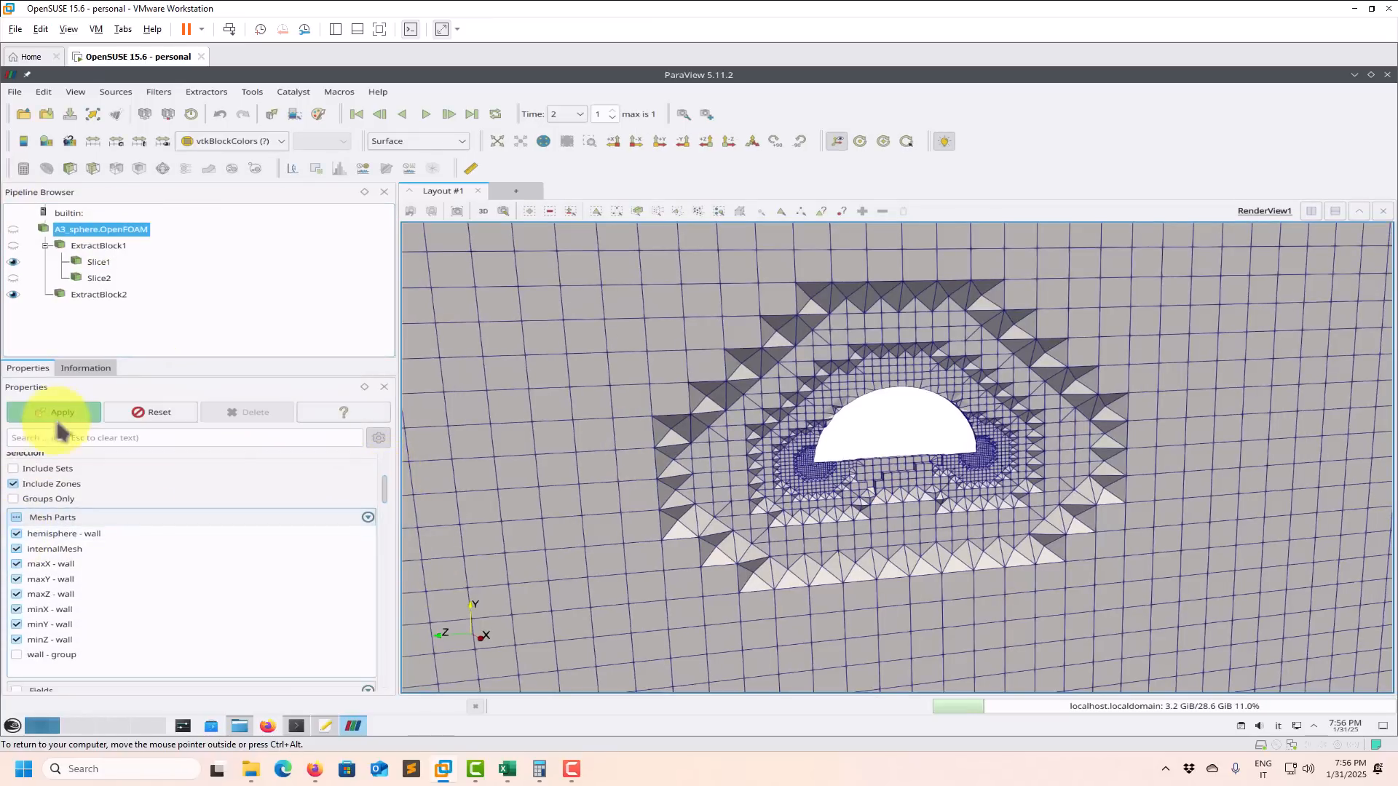
{"action": "left_click", "coordinate": [65, 413]}
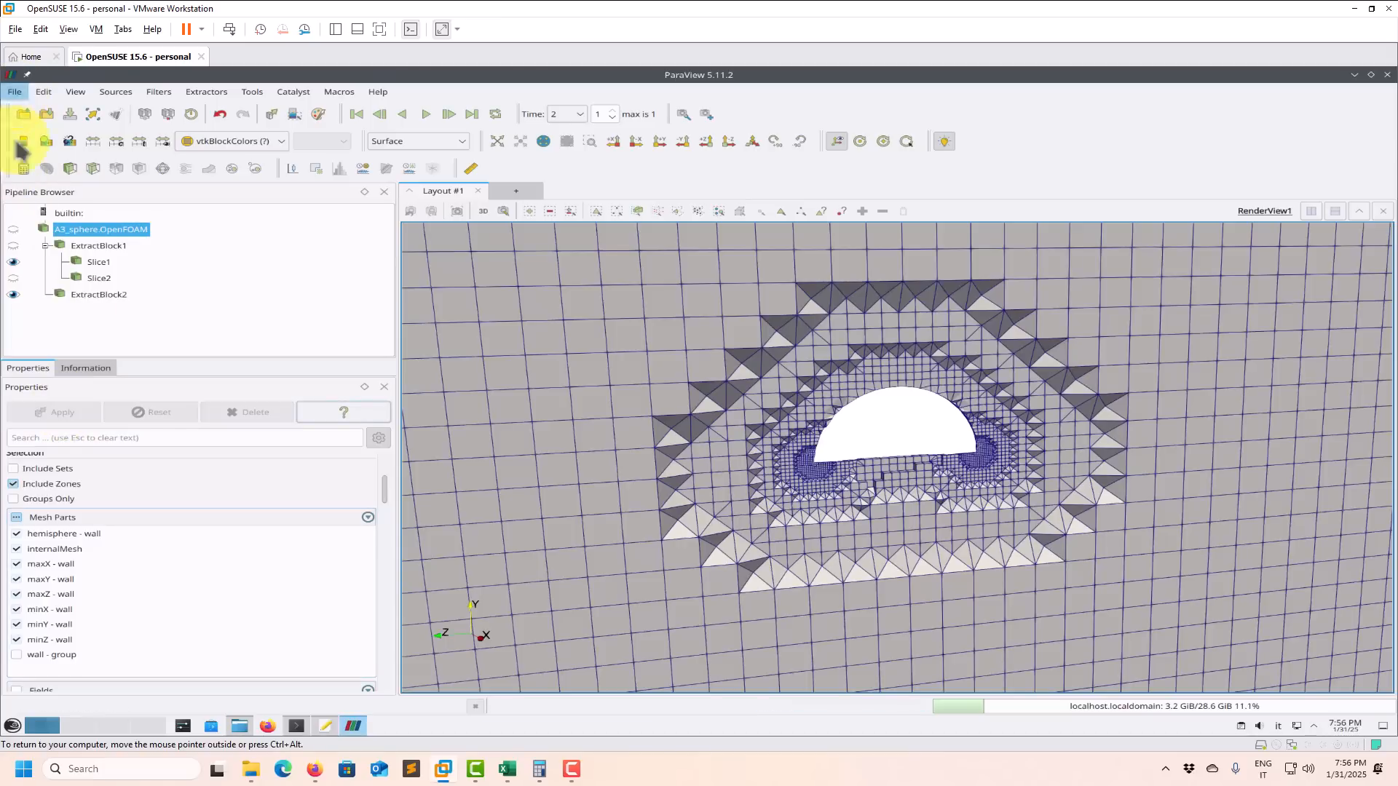
- Select the hemisphere block in ExtractBlock2 and apply the extraction
{"action": "left_click", "coordinate": [99, 294]}
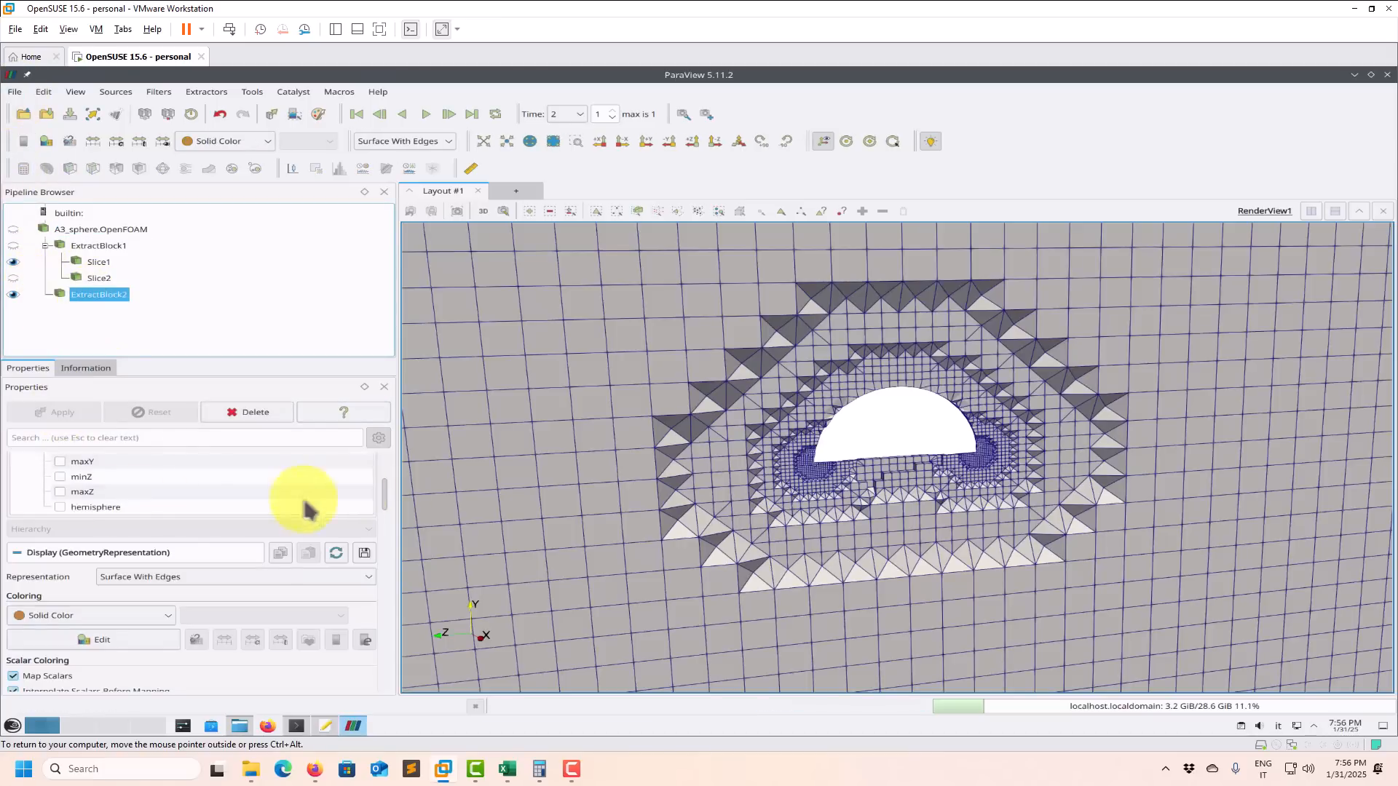
{"action": "left_click", "coordinate": [60, 508]}
{"action": "left_click", "coordinate": [66, 413]}
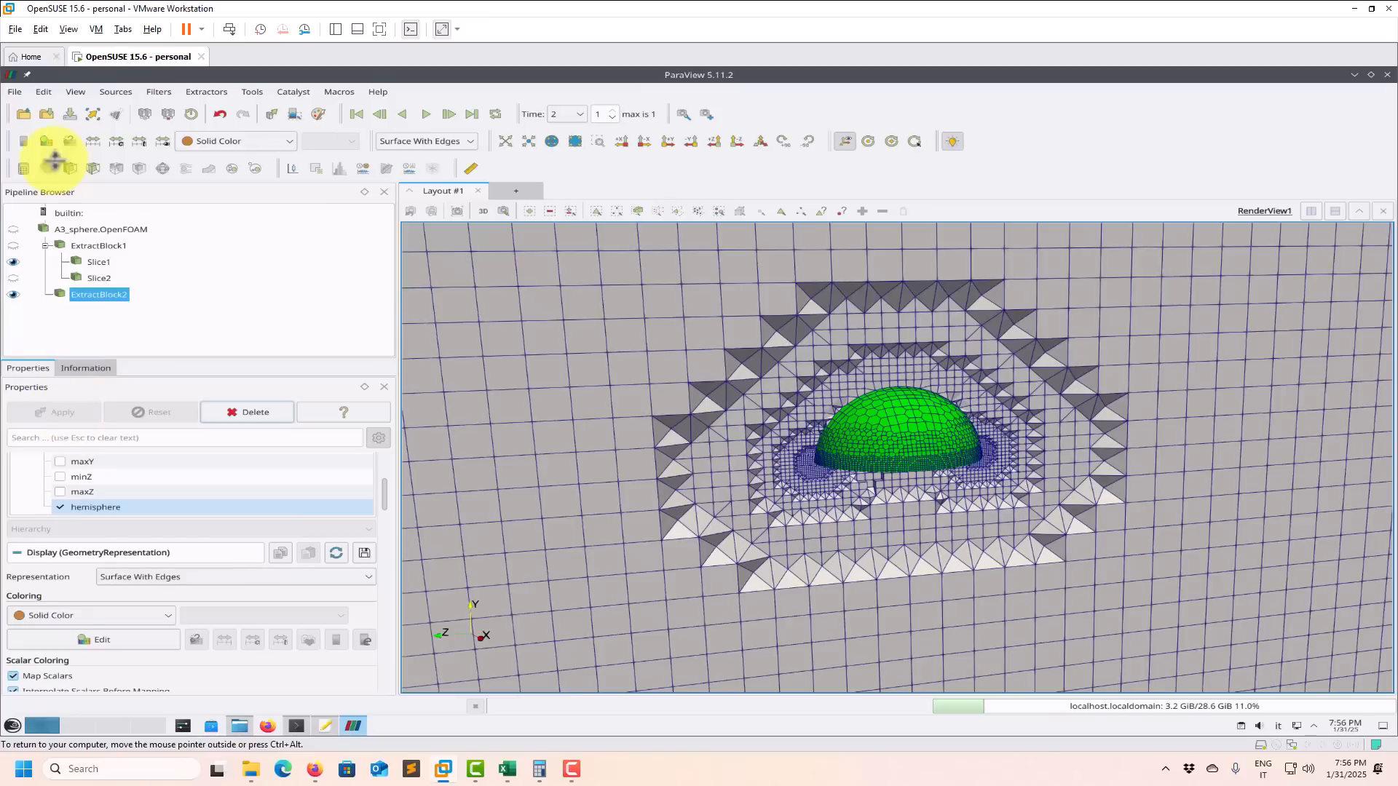
- Save the ParaView state over state1.pvsm in the hemisphere case's paraview folder
{"action": "left_click", "coordinate": [14, 92]}
{"action": "left_click", "coordinate": [53, 184]}
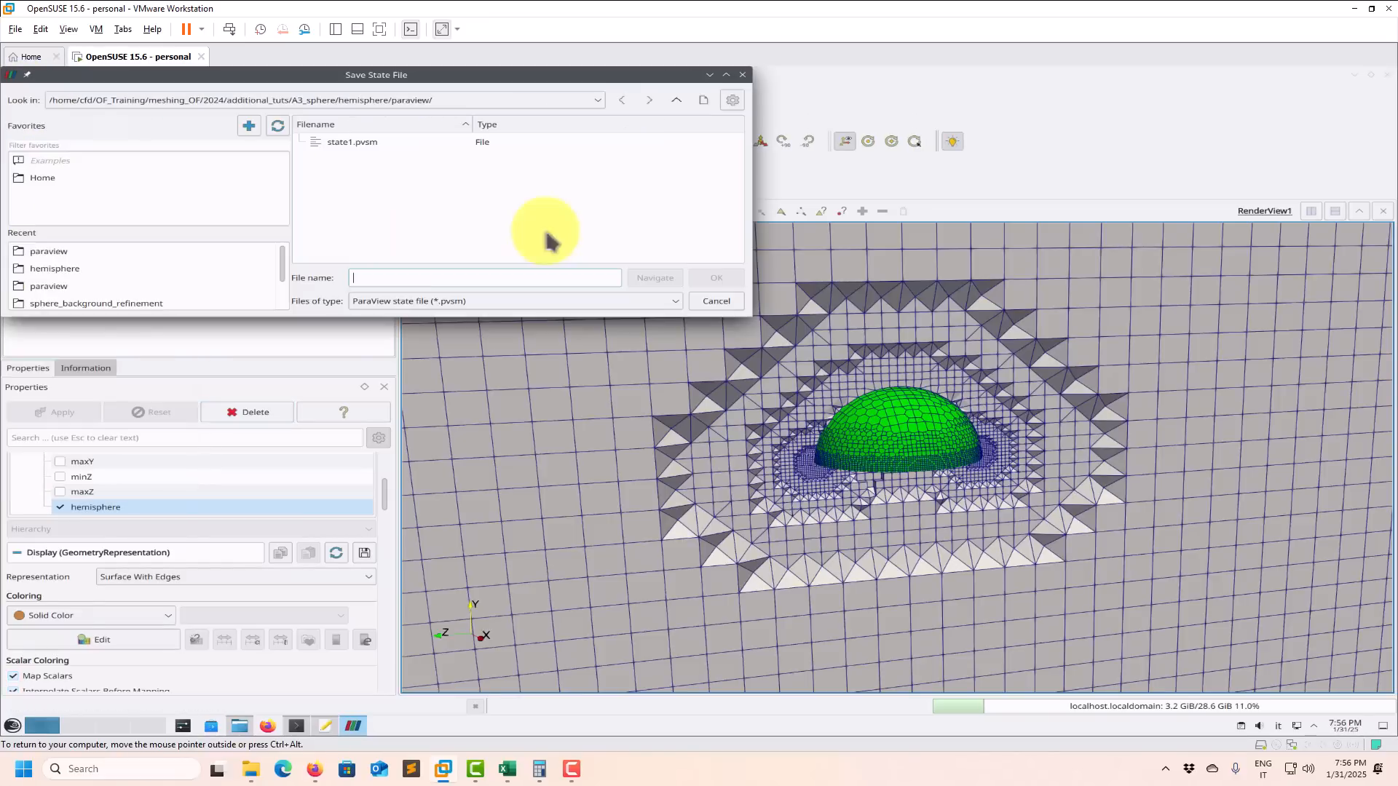
{"action": "left_click", "coordinate": [350, 142]}
{"action": "left_click", "coordinate": [716, 277]}
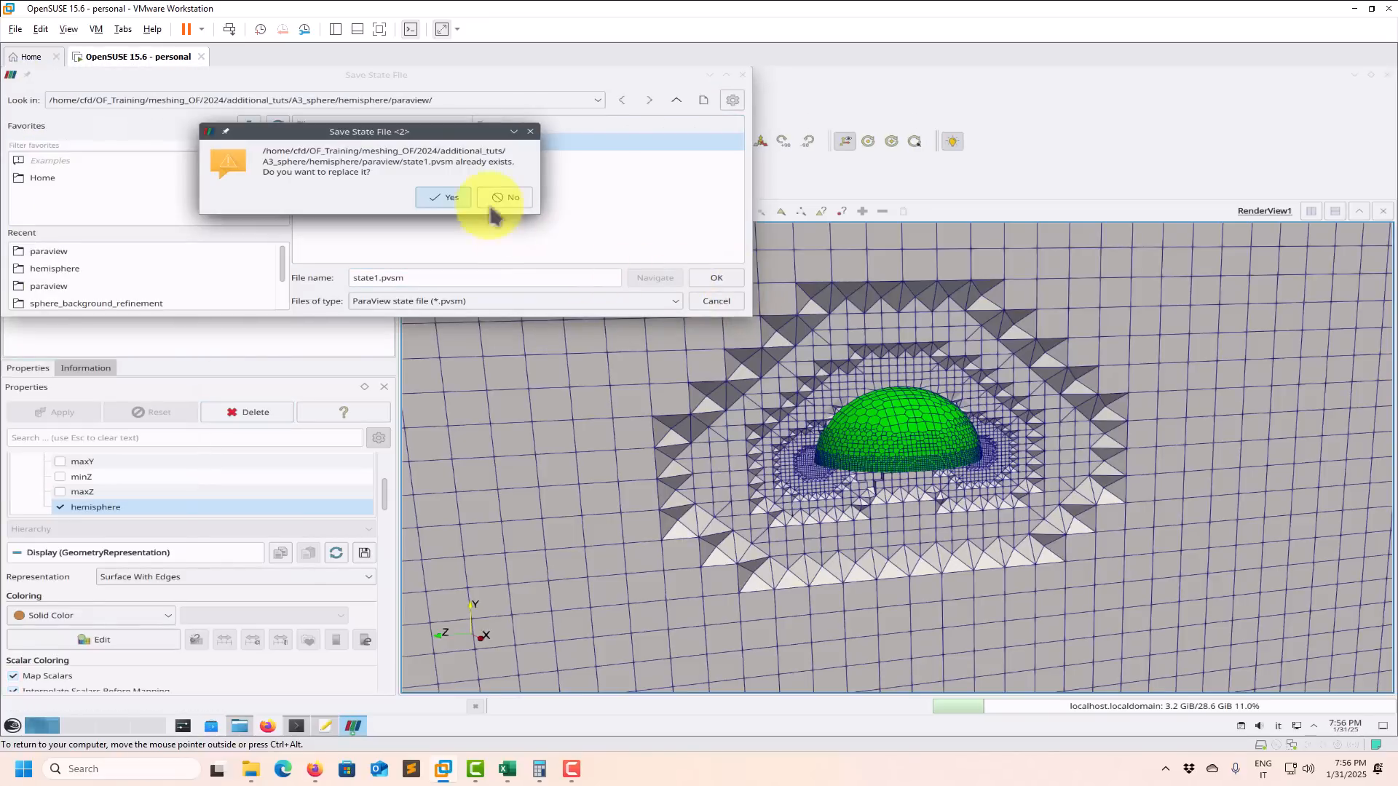
{"action": "left_click", "coordinate": [470, 215]}
- Hide Slice1 and examine the hemisphere's surface mesh on its flat base and its curved side
{"action": "scroll", "coordinate": [921, 502], "scroll_direction": "up", "scroll_amount": 5}
{"action": "left_click_drag", "start_coordinate": [941, 439], "coordinate": [851, 402]}
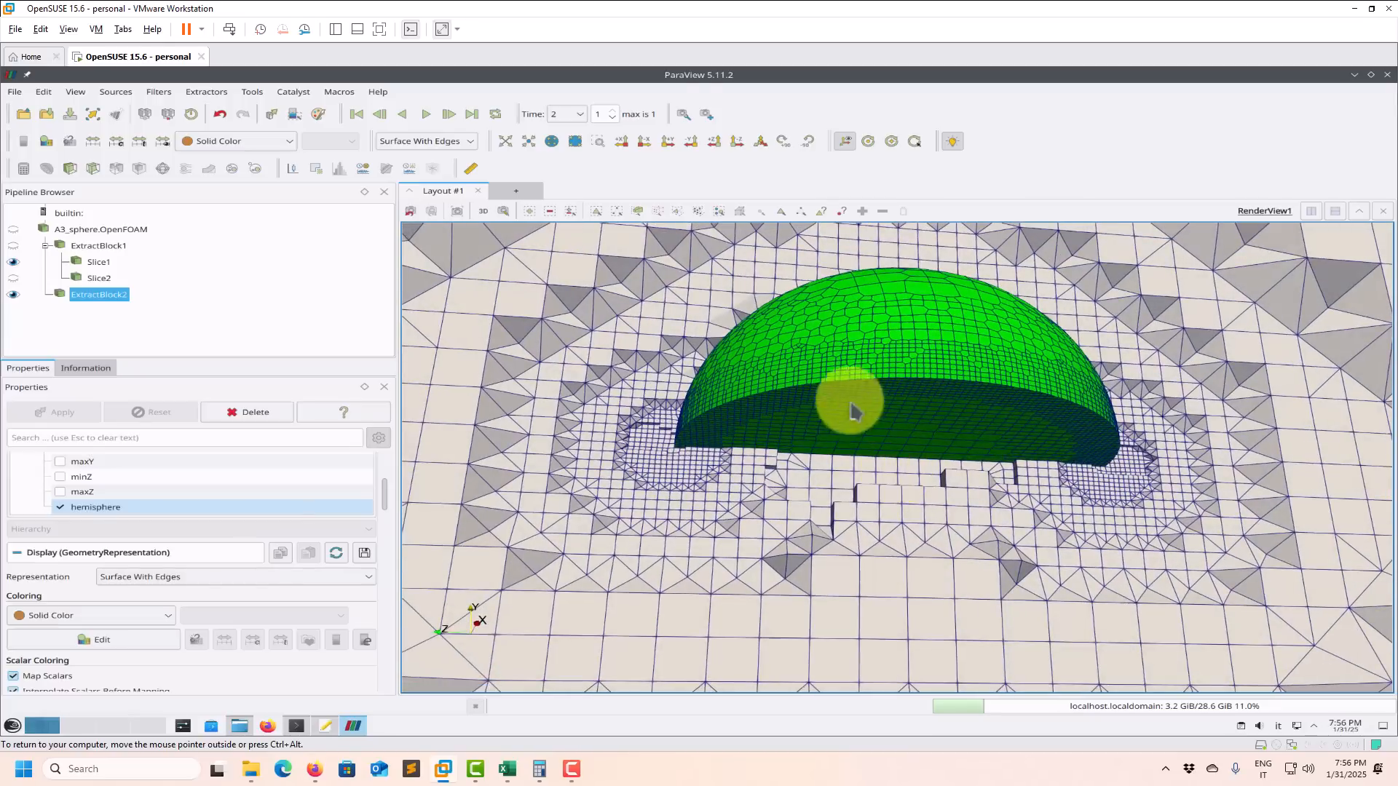
{"action": "left_click", "coordinate": [13, 277]}
{"action": "left_click_drag", "start_coordinate": [880, 455], "coordinate": [793, 379]}
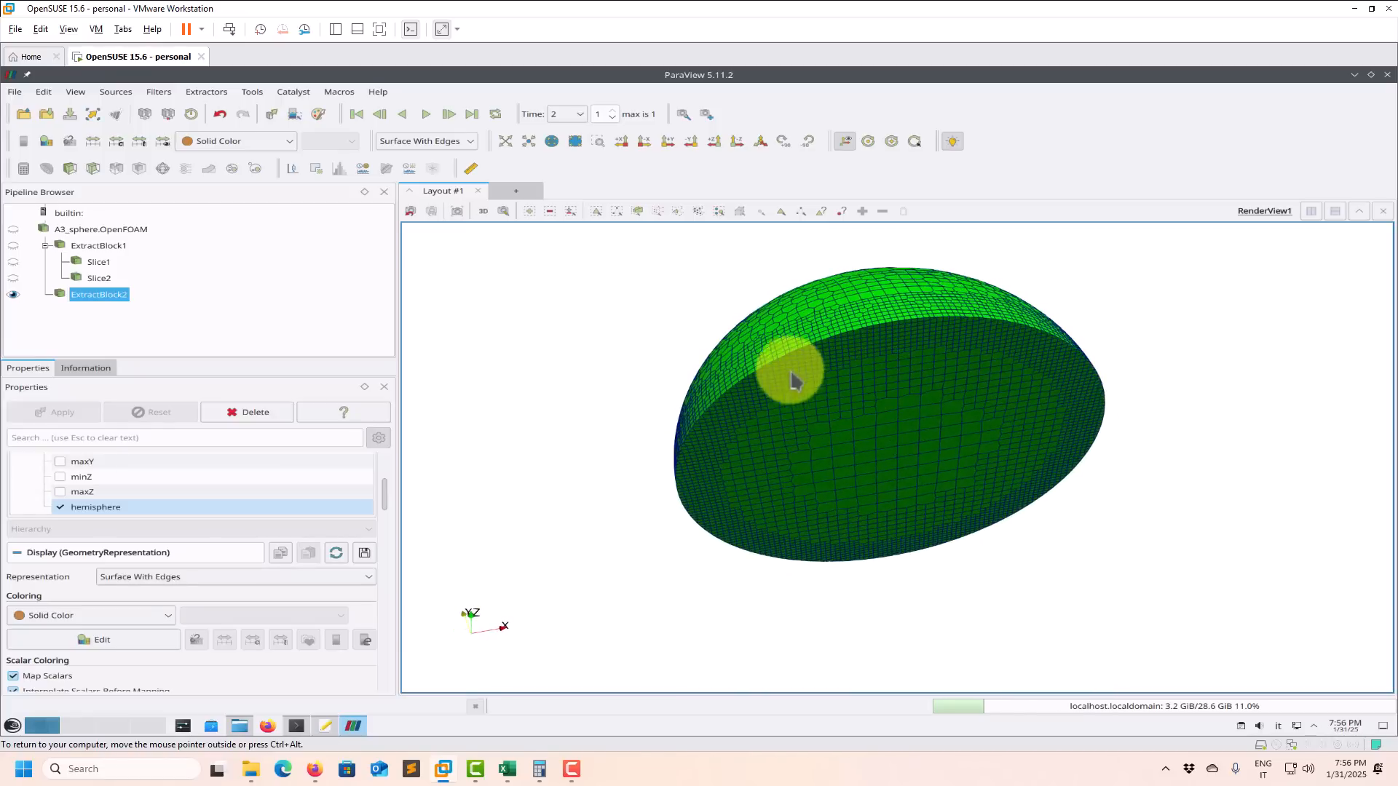
{"action": "left_click_drag", "start_coordinate": [929, 337], "coordinate": [544, 448]}
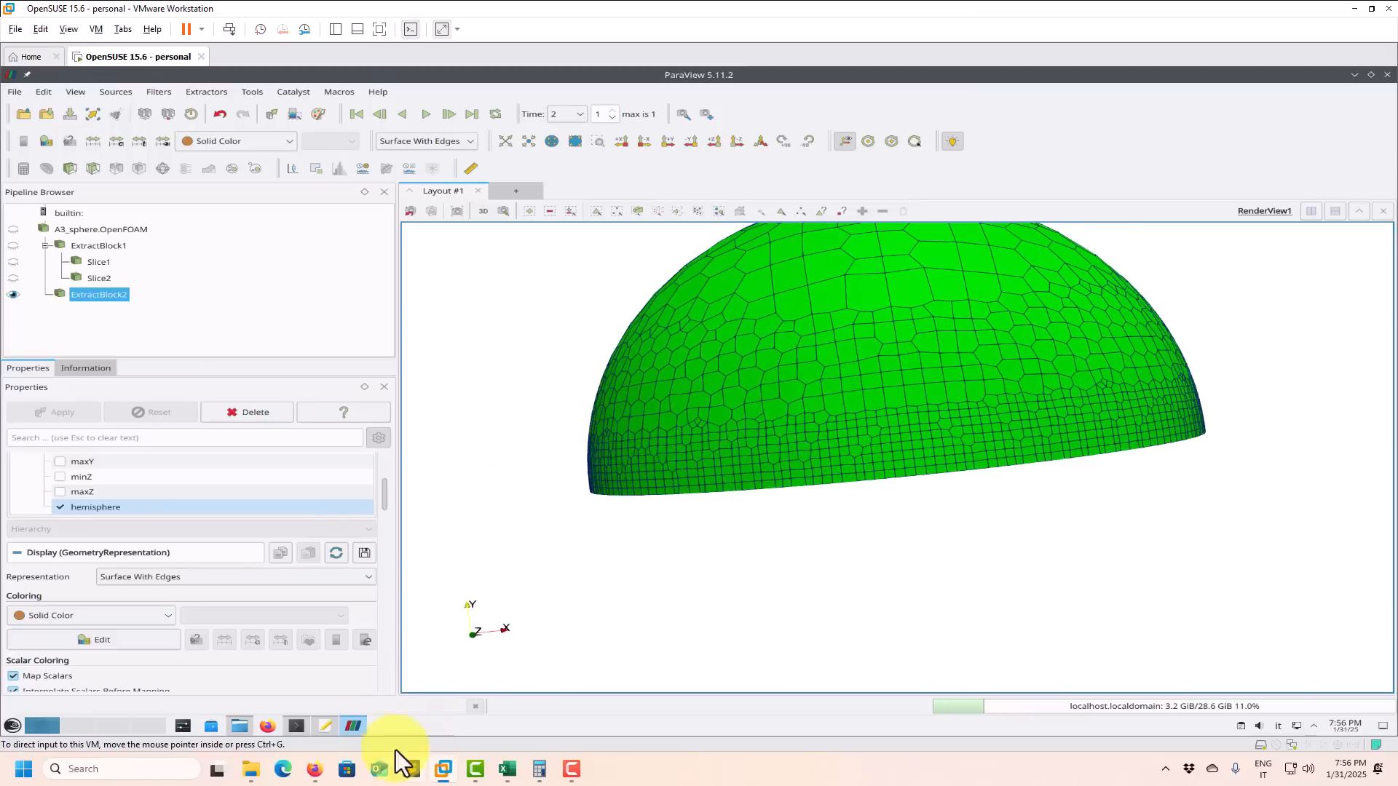
- Compare the hemisphere.eMesh levels entry in snappyHexMeshDict with the refinement bands near the hemisphere's rim in ParaView
{"action": "left_click", "coordinate": [321, 726]}
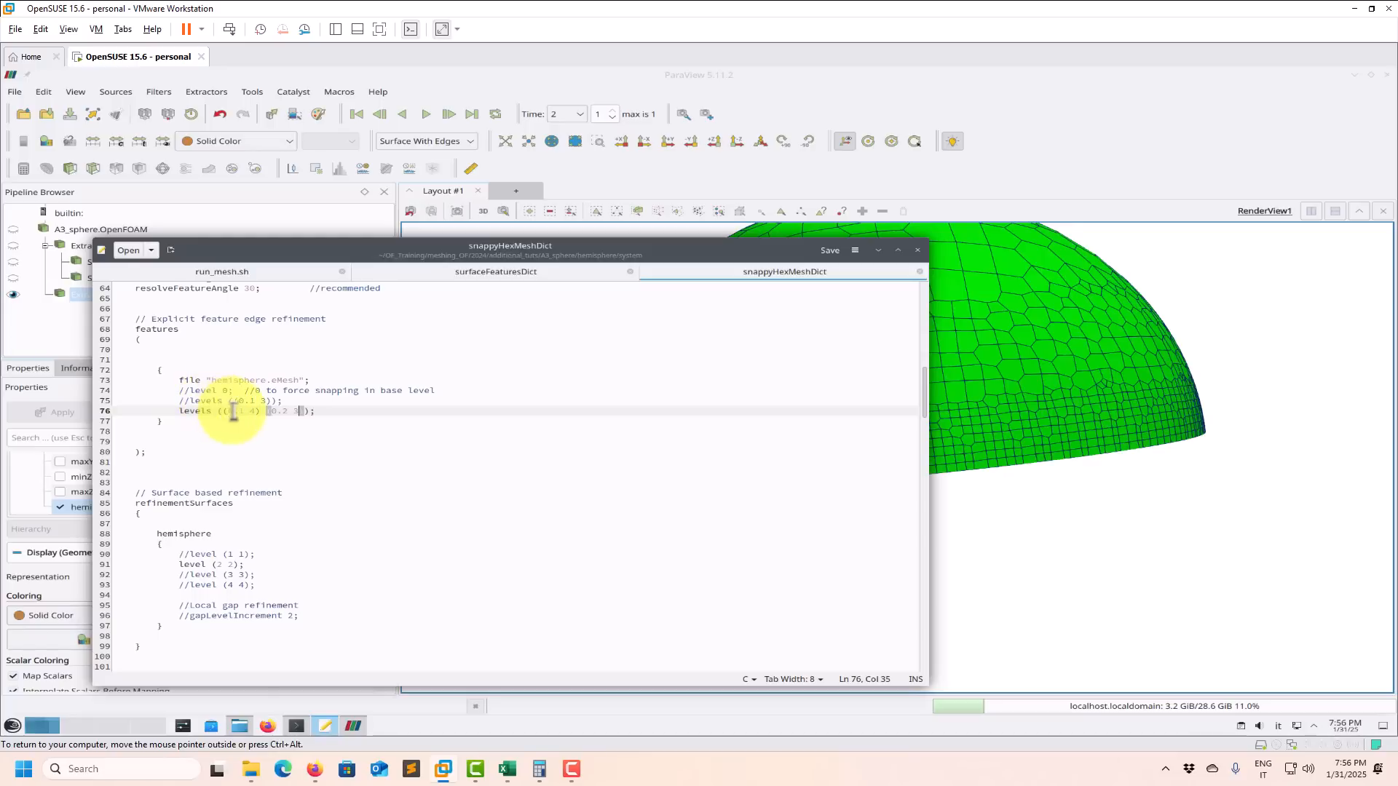
{"action": "left_click", "coordinate": [1004, 466]}
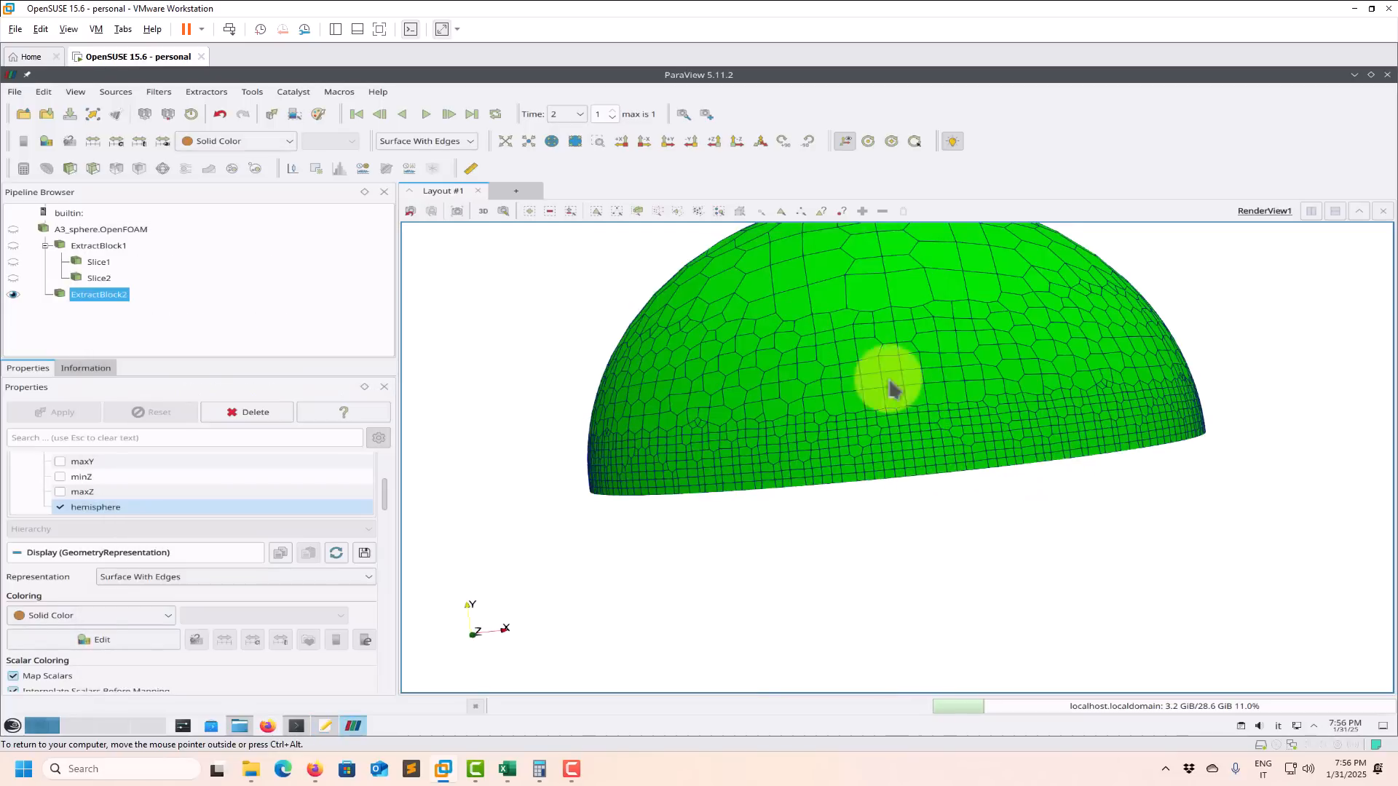
{"action": "left_click_drag", "start_coordinate": [966, 436], "coordinate": [767, 484]}
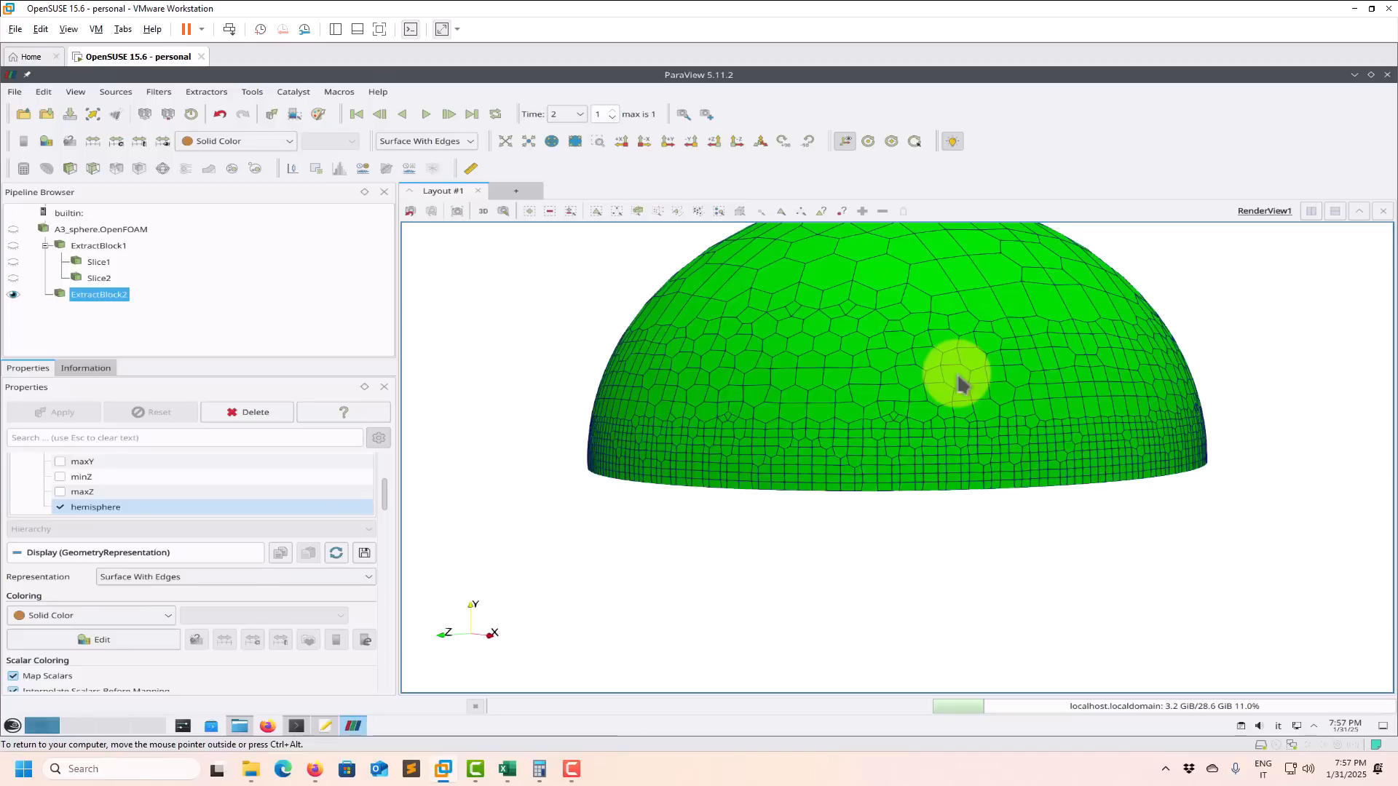
{"action": "left_click_drag", "start_coordinate": [970, 424], "coordinate": [782, 500]}
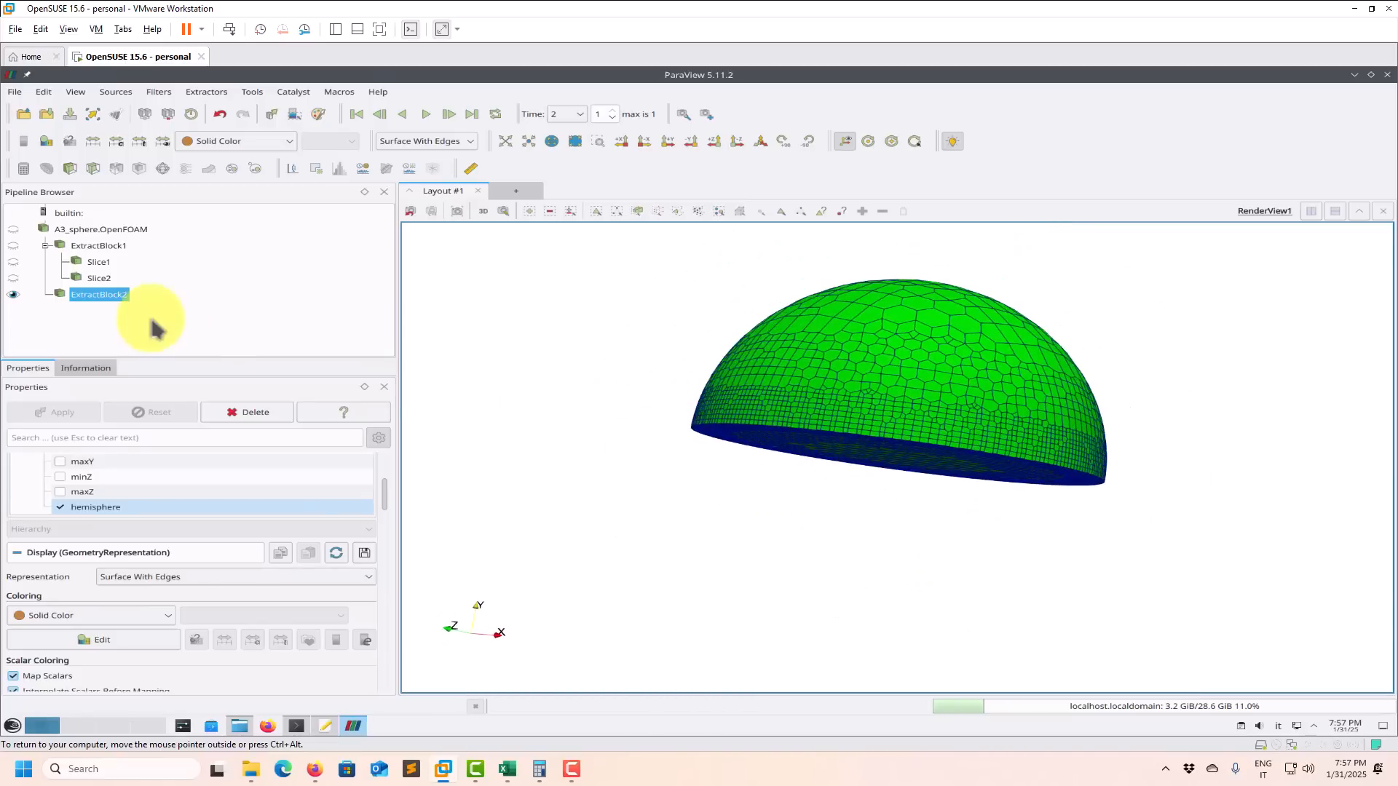
- Show Slice1 and Slice2 together with the hemisphere surface
{"action": "left_click", "coordinate": [13, 263]}
{"action": "left_click", "coordinate": [12, 279]}
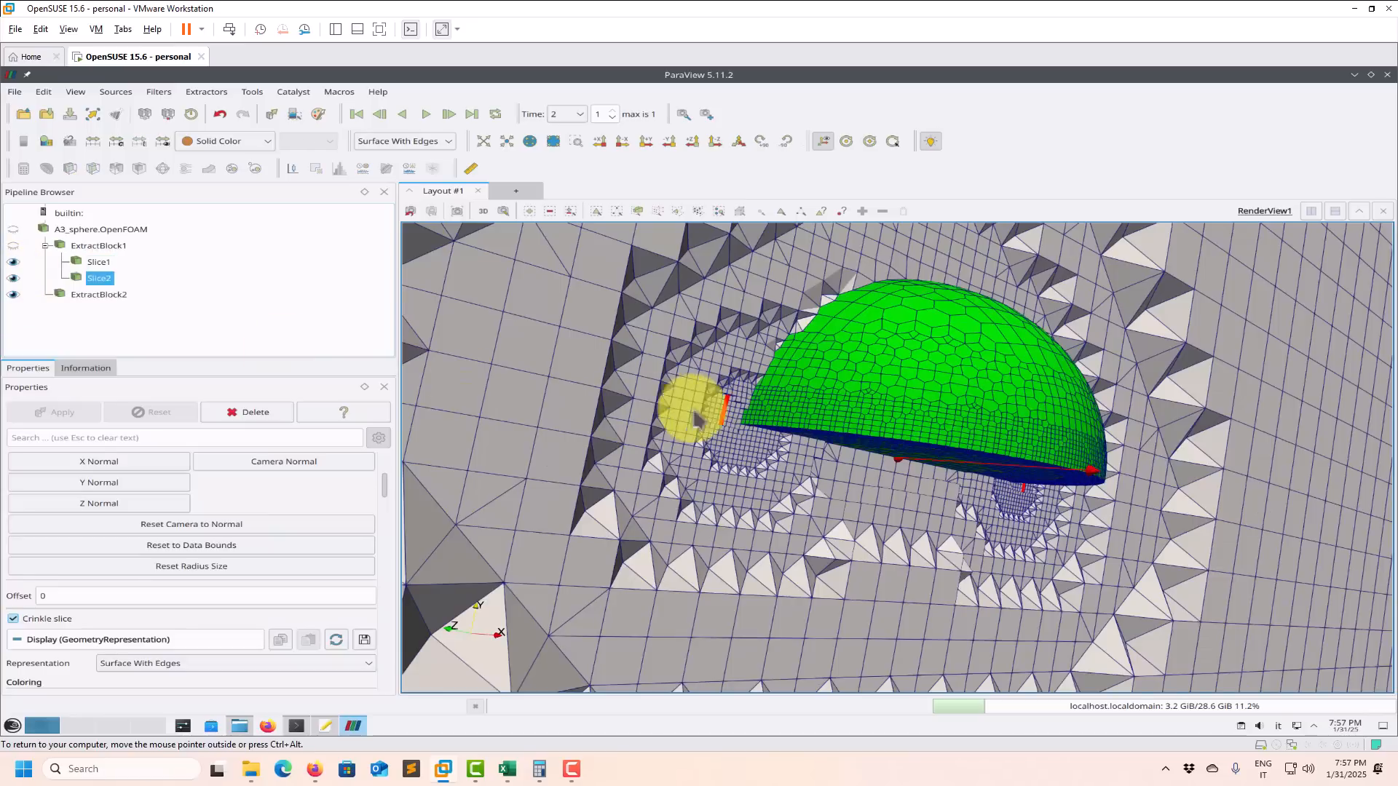
- Discard the accidental plane change on Slice2 and examine the slices and hemisphere surface mesh from another angle
{"action": "left_click_drag", "start_coordinate": [743, 427], "coordinate": [739, 428]}
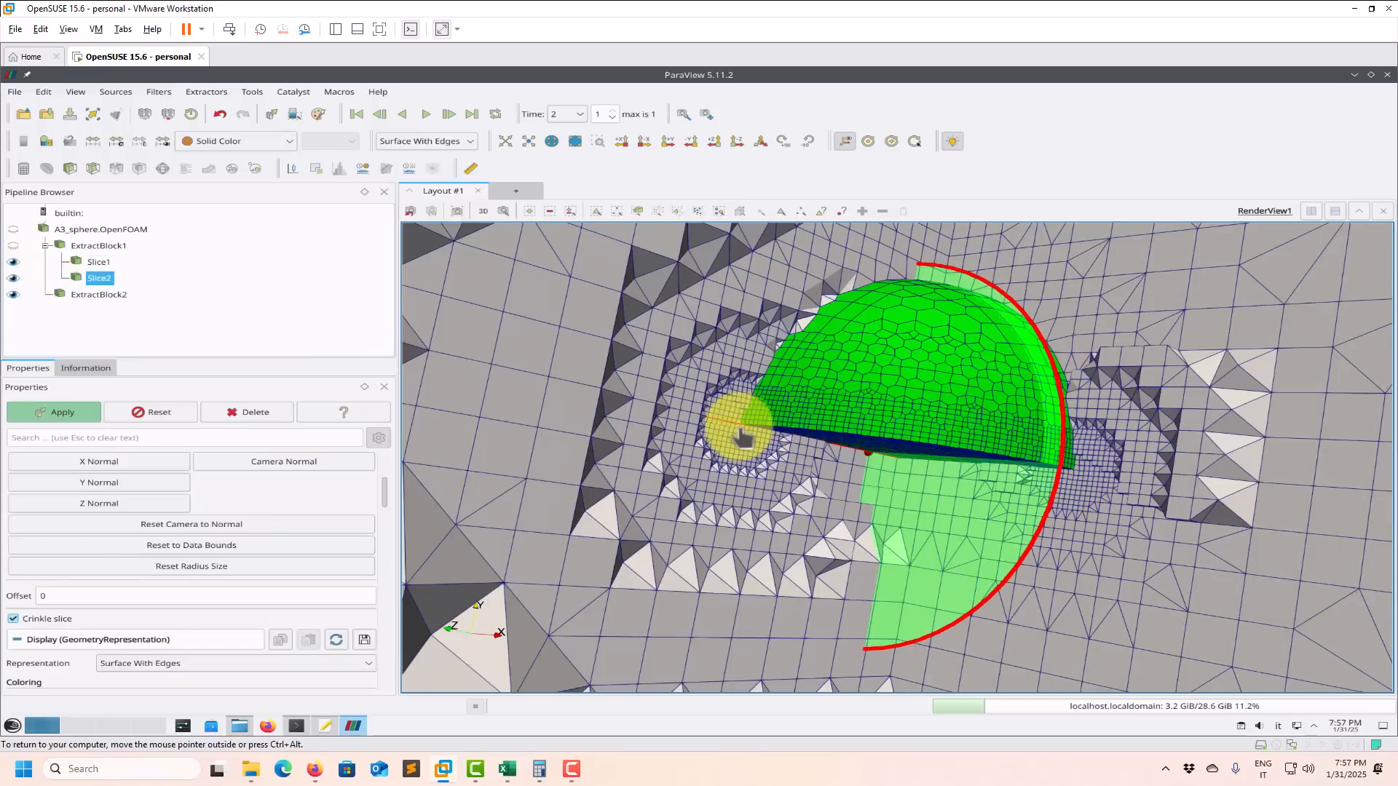
{"action": "left_click", "coordinate": [159, 413]}
{"action": "left_click", "coordinate": [120, 230]}
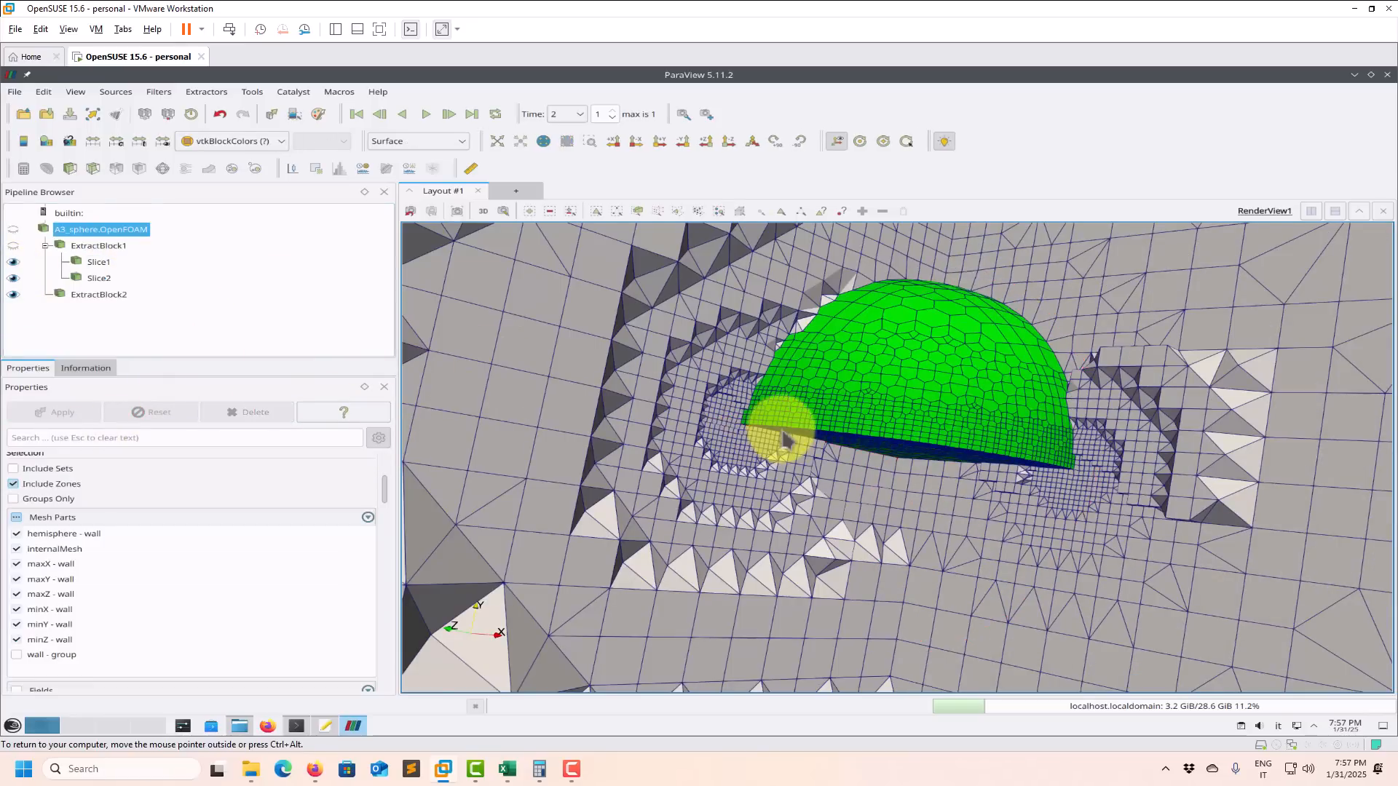
{"action": "left_click_drag", "start_coordinate": [784, 437], "coordinate": [1323, 149]}
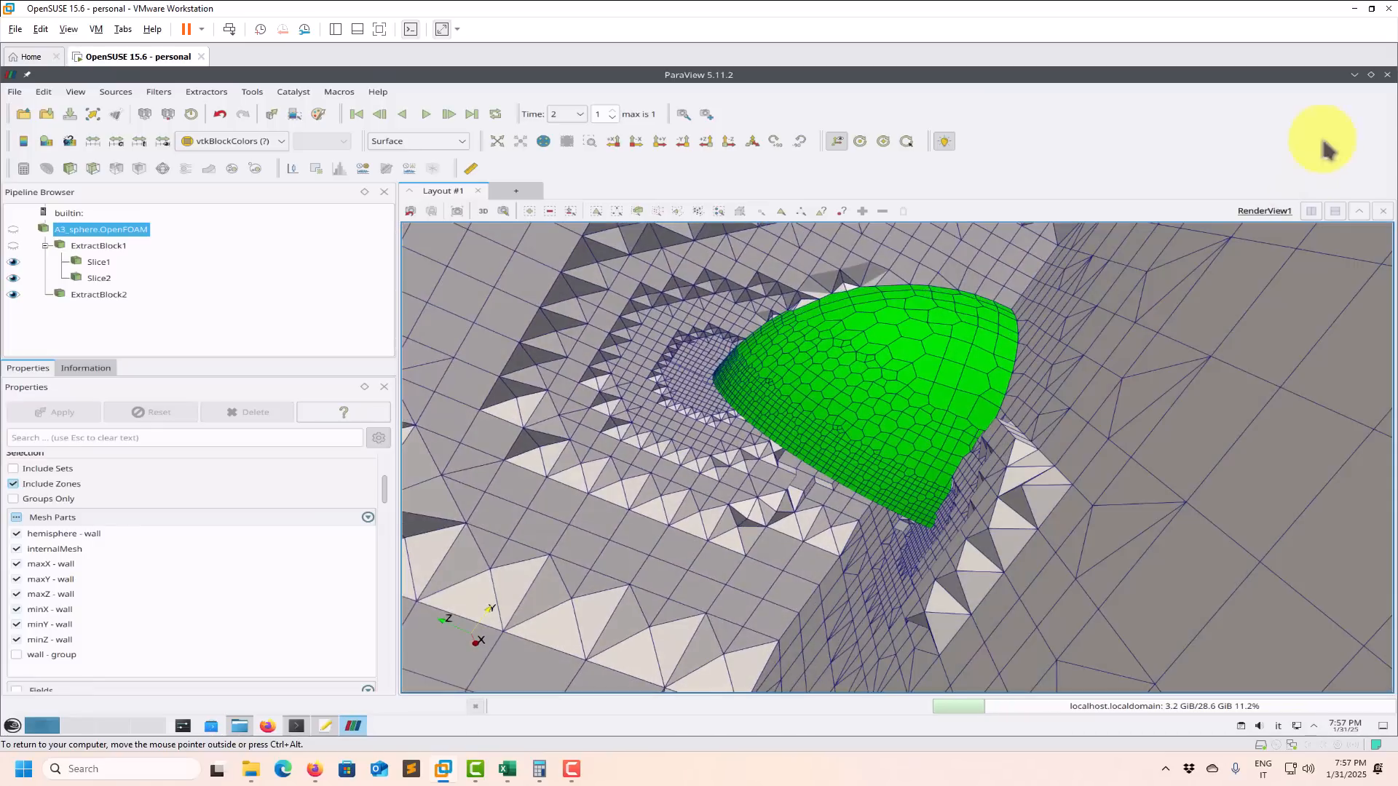
- Close ParaView and the text editor, and list the hemisphere case's contents in the terminal
{"action": "left_click", "coordinate": [1387, 75]}
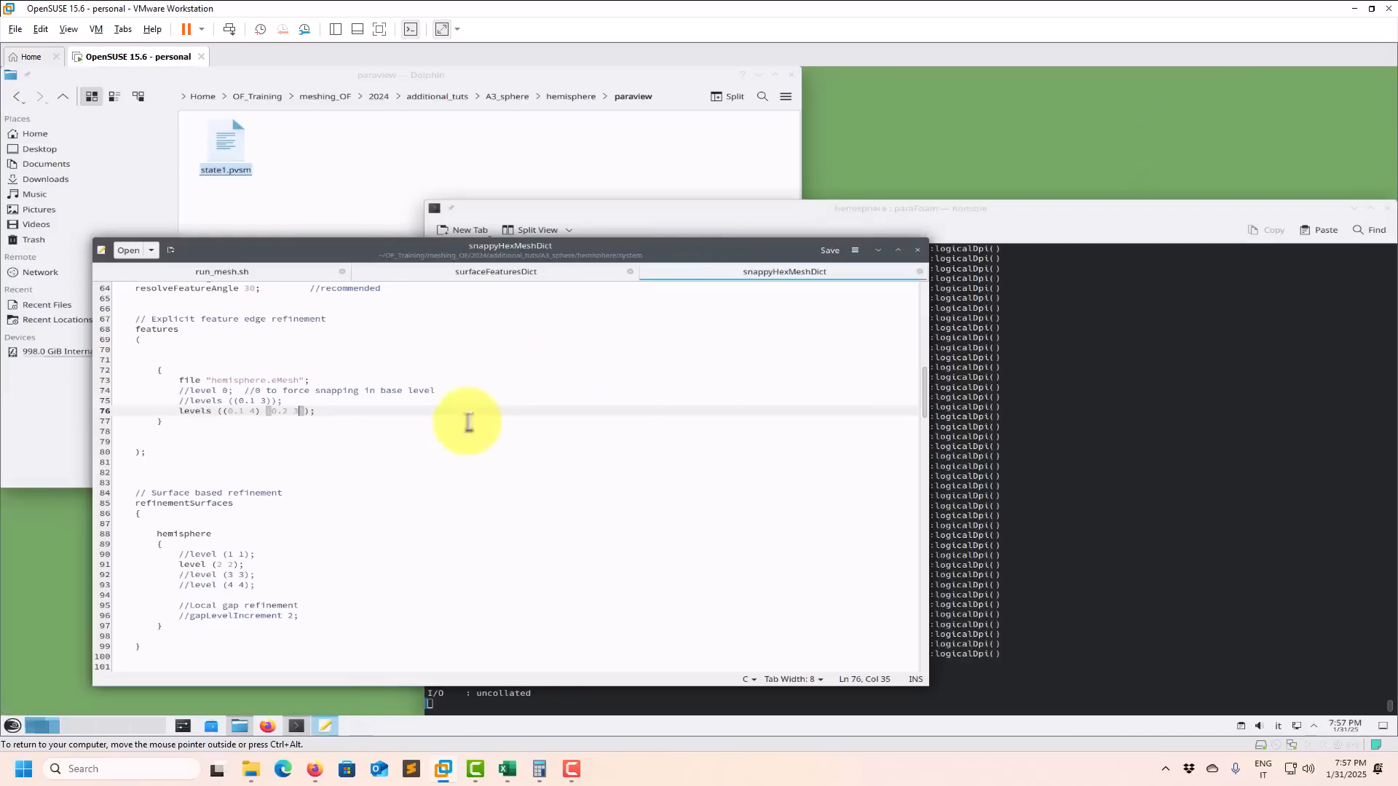
{"action": "left_click", "coordinate": [918, 251]}
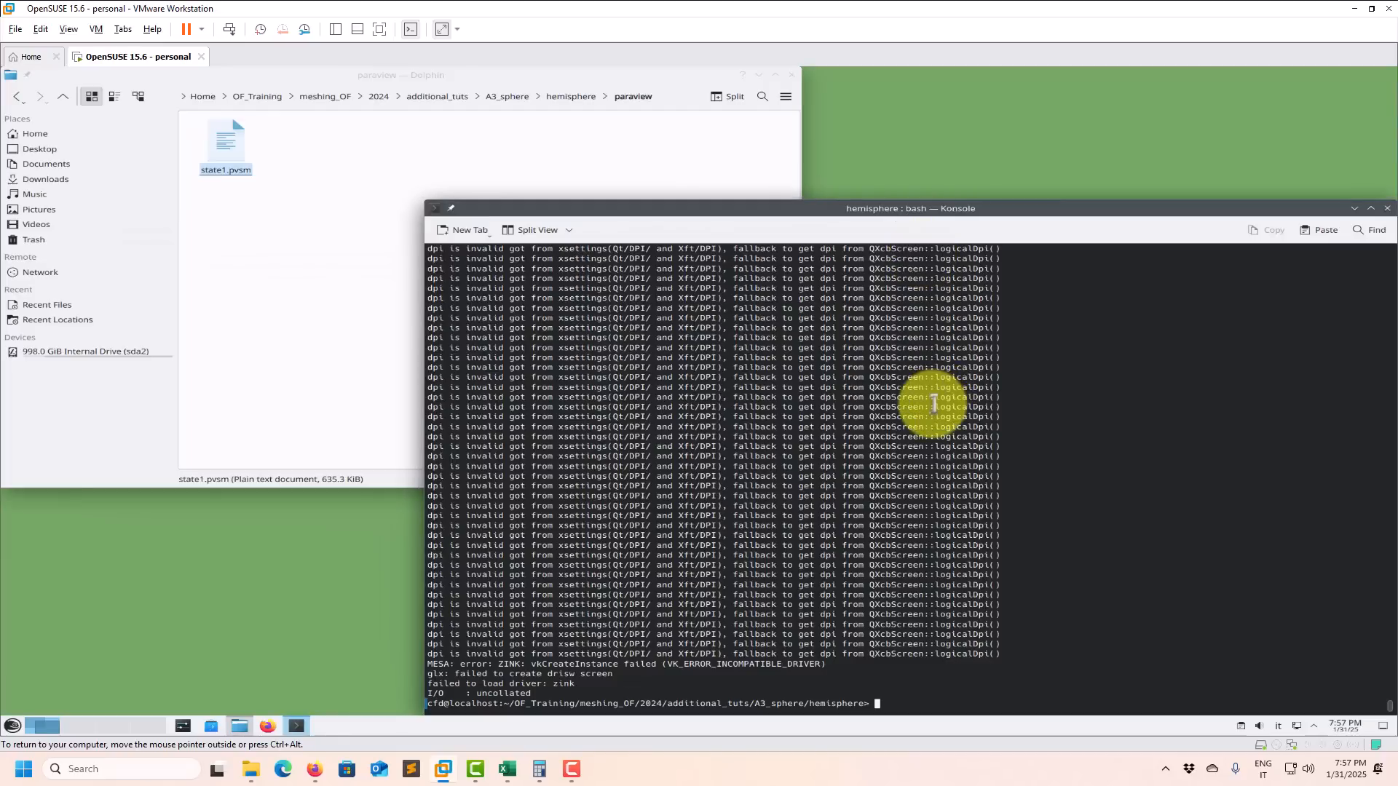
{"action": "type", "text": "ls"}
{"action": "key", "text": "Return"}
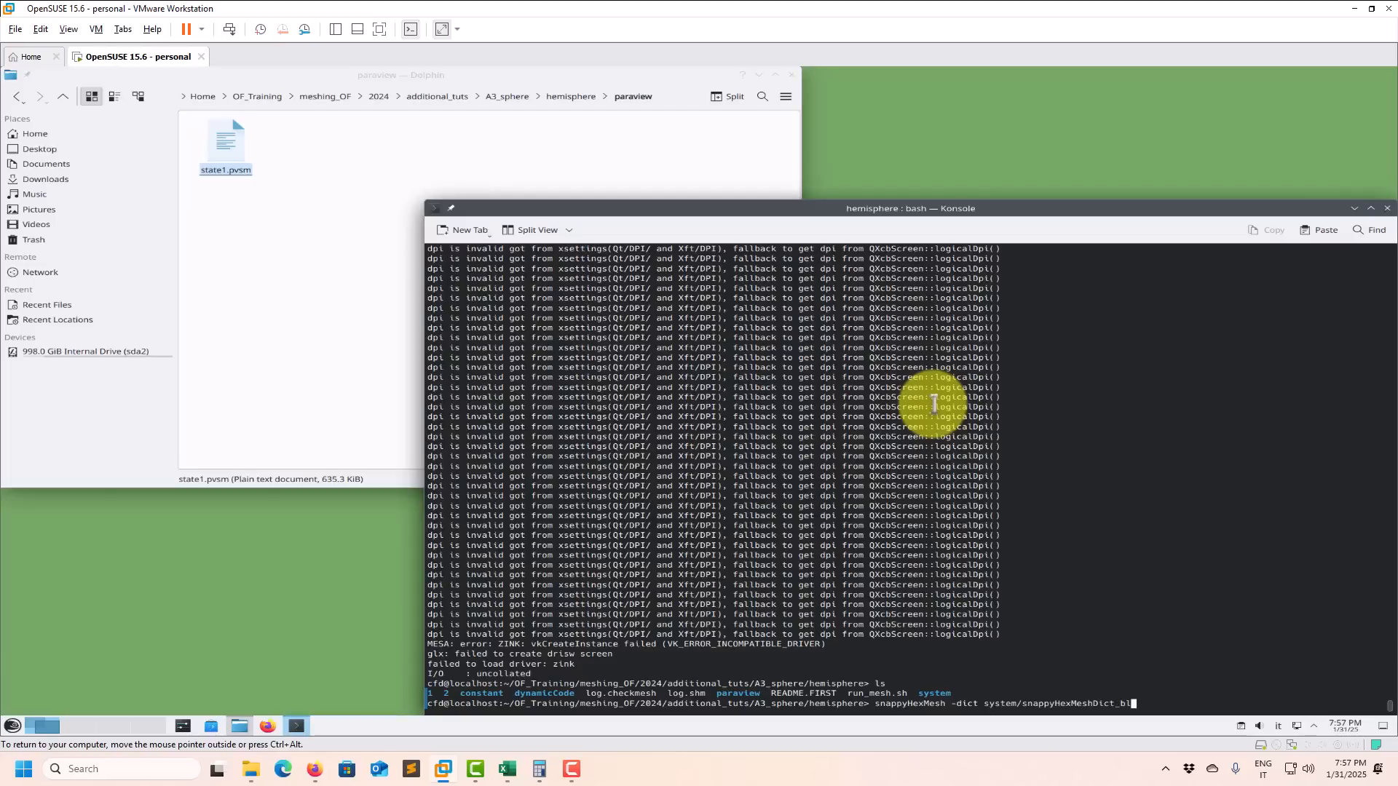
- Open snappyHexMeshDict and snappyHexMeshDict_bl from the hemisphere case's system folder together in gedit
{"action": "left_click", "coordinate": [570, 97]}
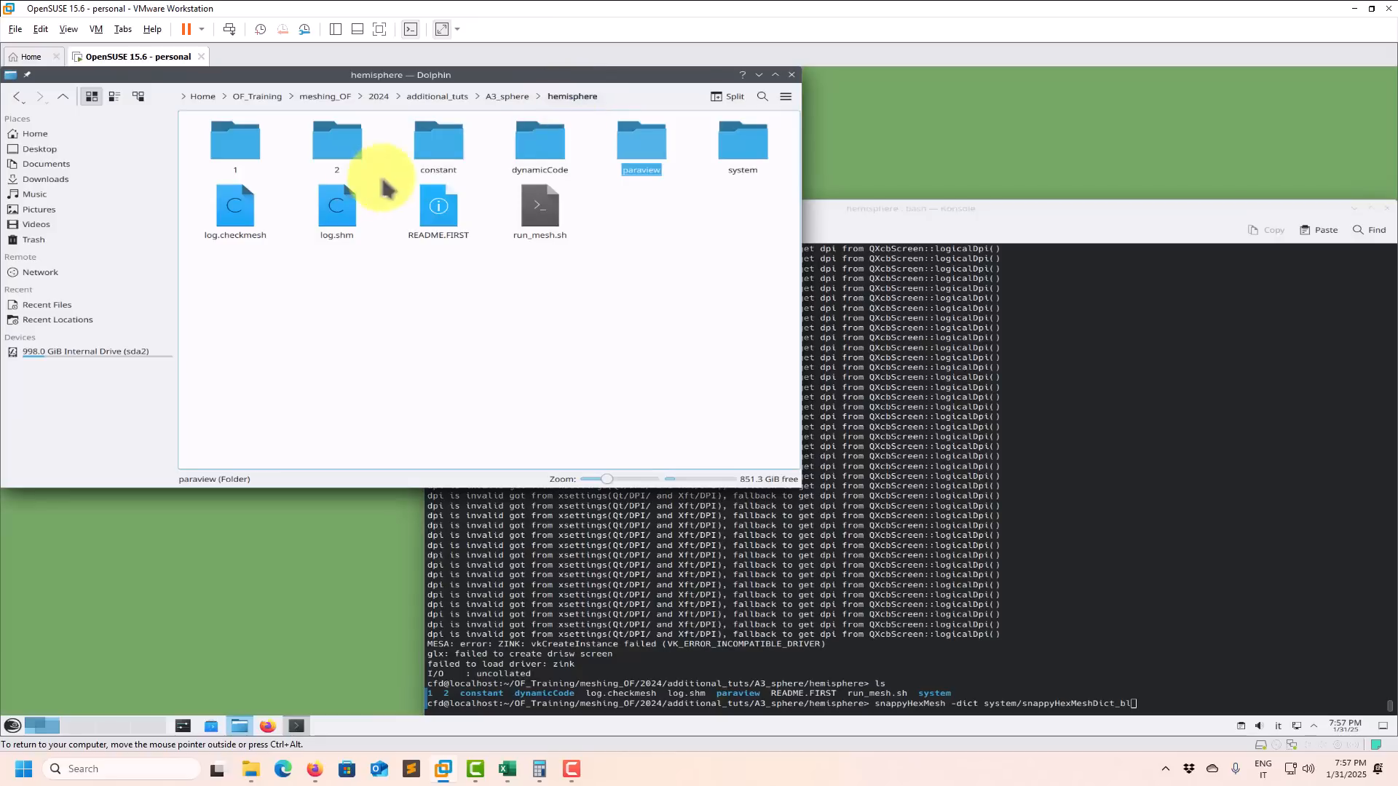
{"action": "double_click", "coordinate": [737, 147]}
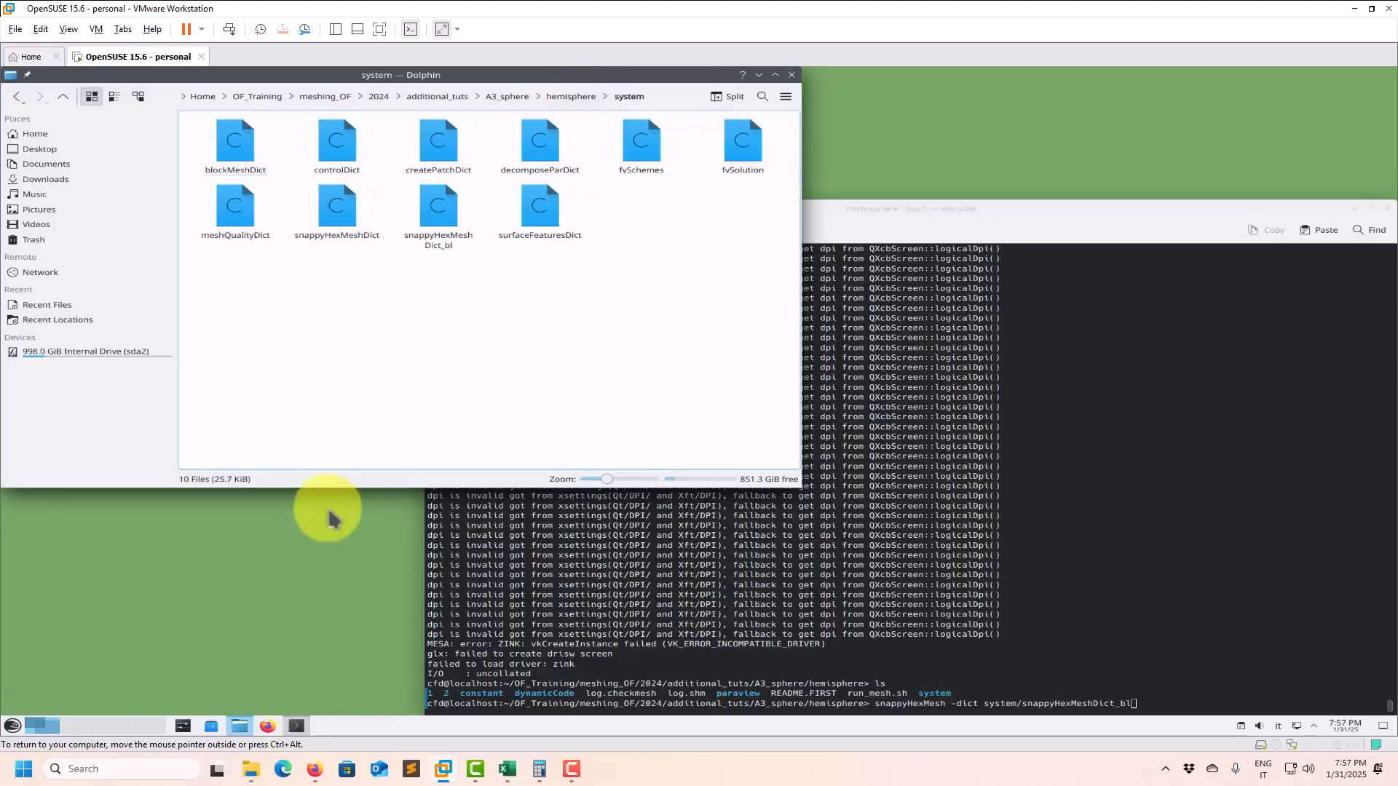
{"action": "left_click_drag", "start_coordinate": [457, 294], "coordinate": [343, 213]}
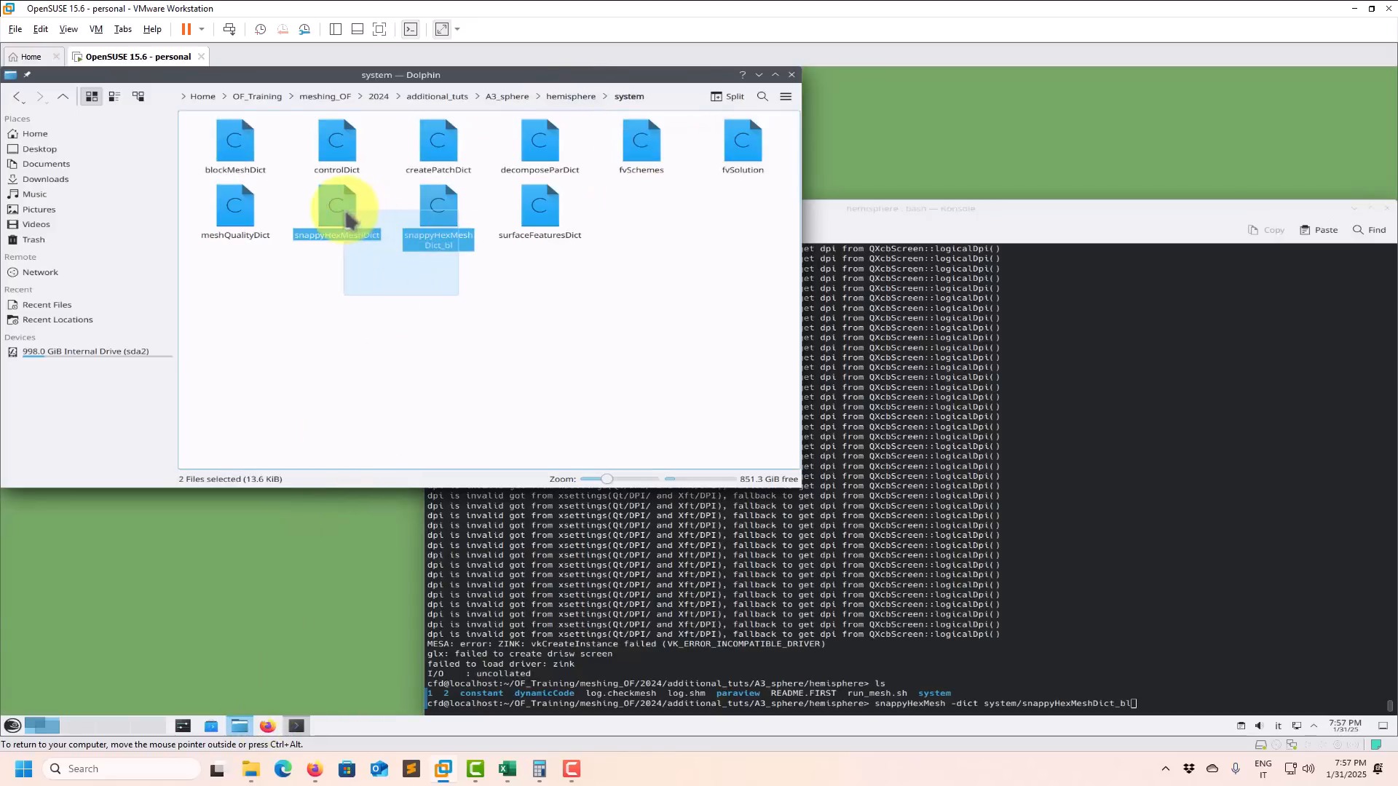
{"action": "right_click", "coordinate": [343, 213]}
{"action": "mouse_move", "coordinate": [430, 240]}
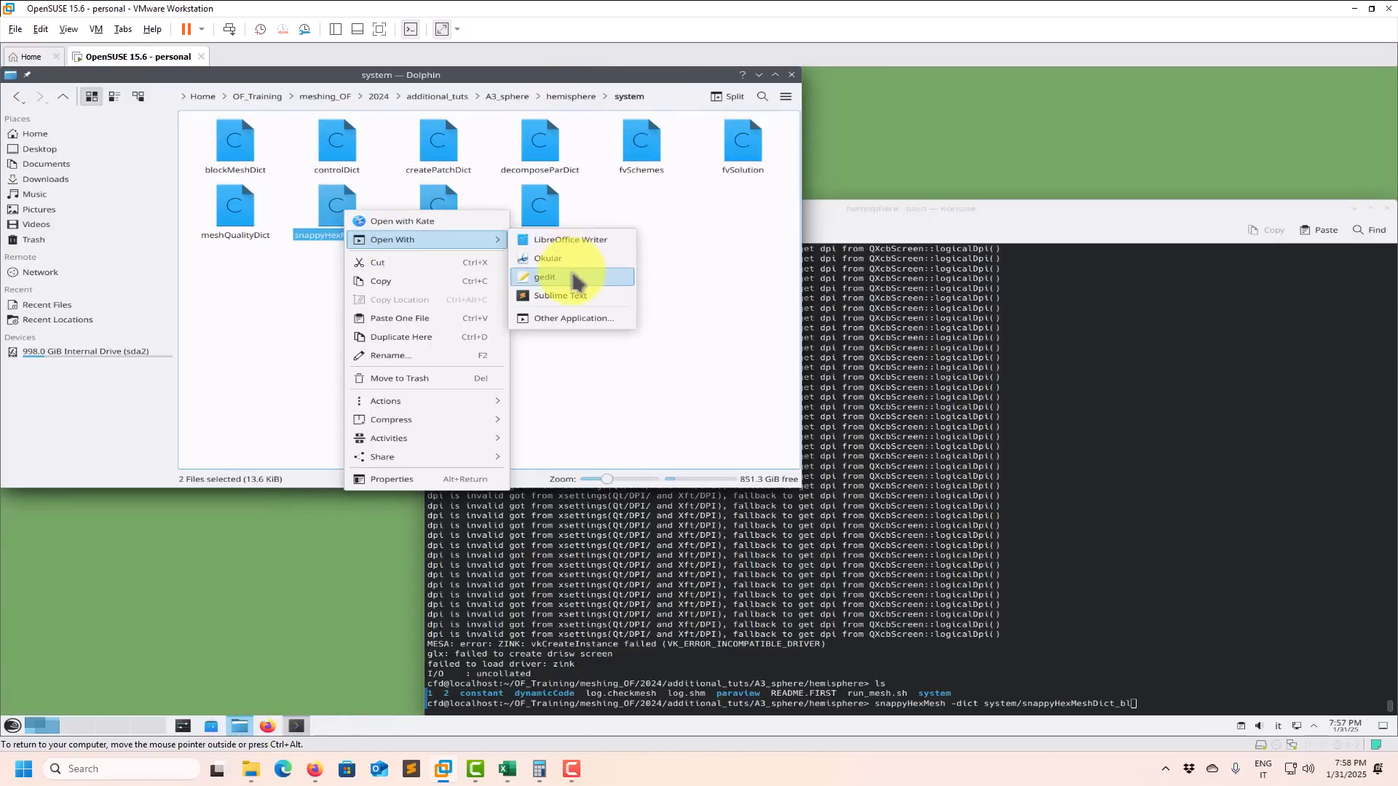
{"action": "left_click", "coordinate": [561, 277]}
{"action": "left_click_drag", "start_coordinate": [632, 196], "coordinate": [401, 261]}
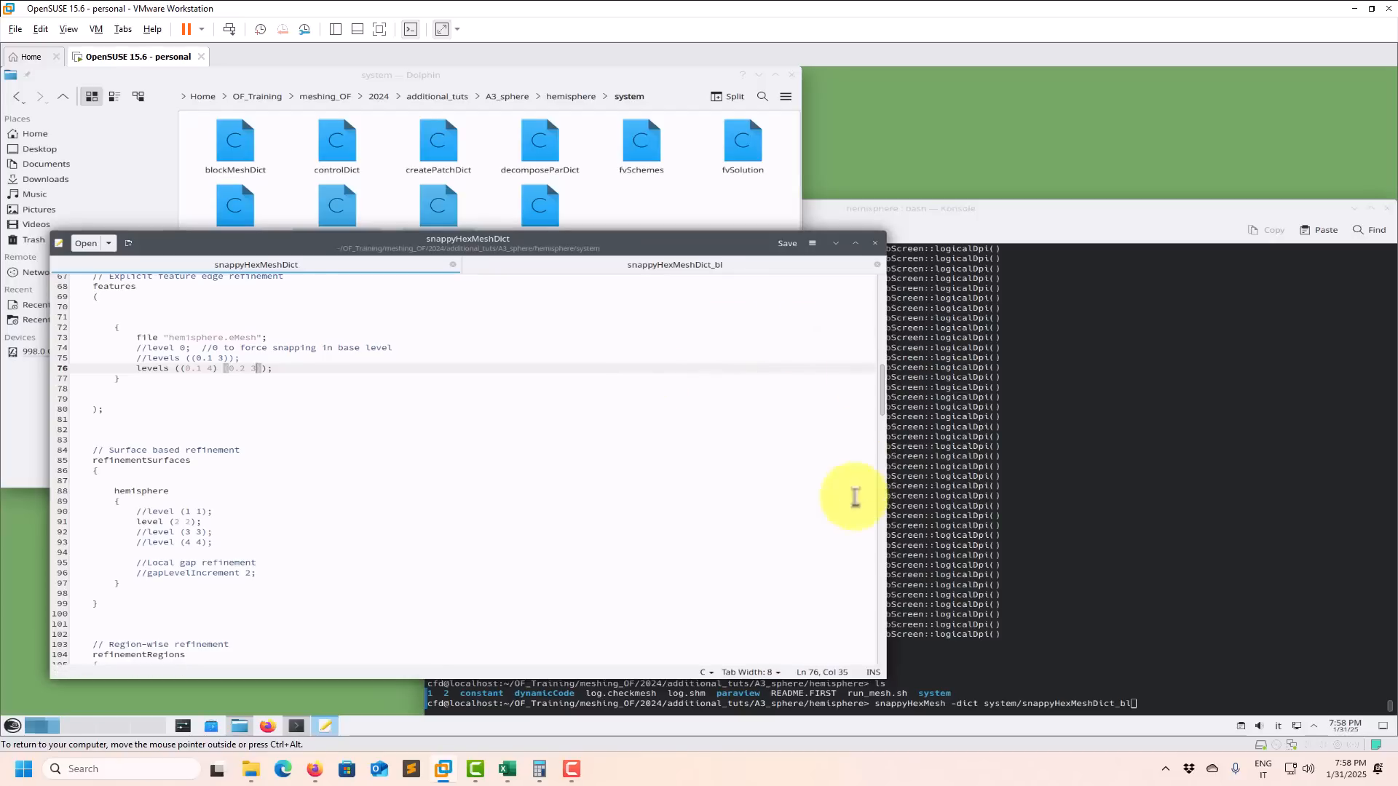
- Review the refinement settings in snappyHexMeshDict and copy the surface name hemisphere from its geometry section
{"action": "scroll", "coordinate": [883, 389], "scroll_direction": "up", "scroll_amount": 2}
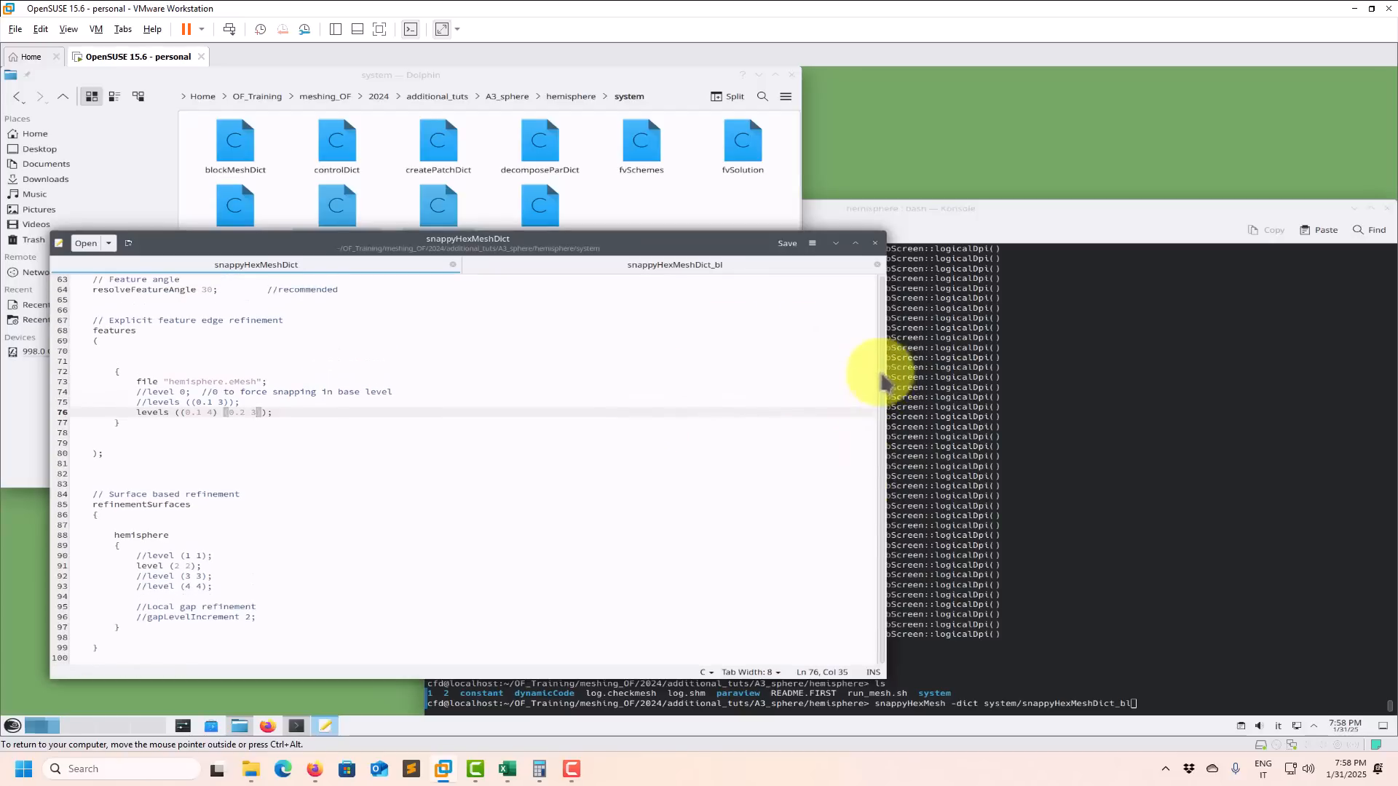
{"action": "mouse_move", "coordinate": [881, 374]}
{"action": "left_mouse_down"}
{"action": "mouse_move", "coordinate": [894, 286]}
{"action": "mouse_move", "coordinate": [871, 364]}
{"action": "left_mouse_up"}
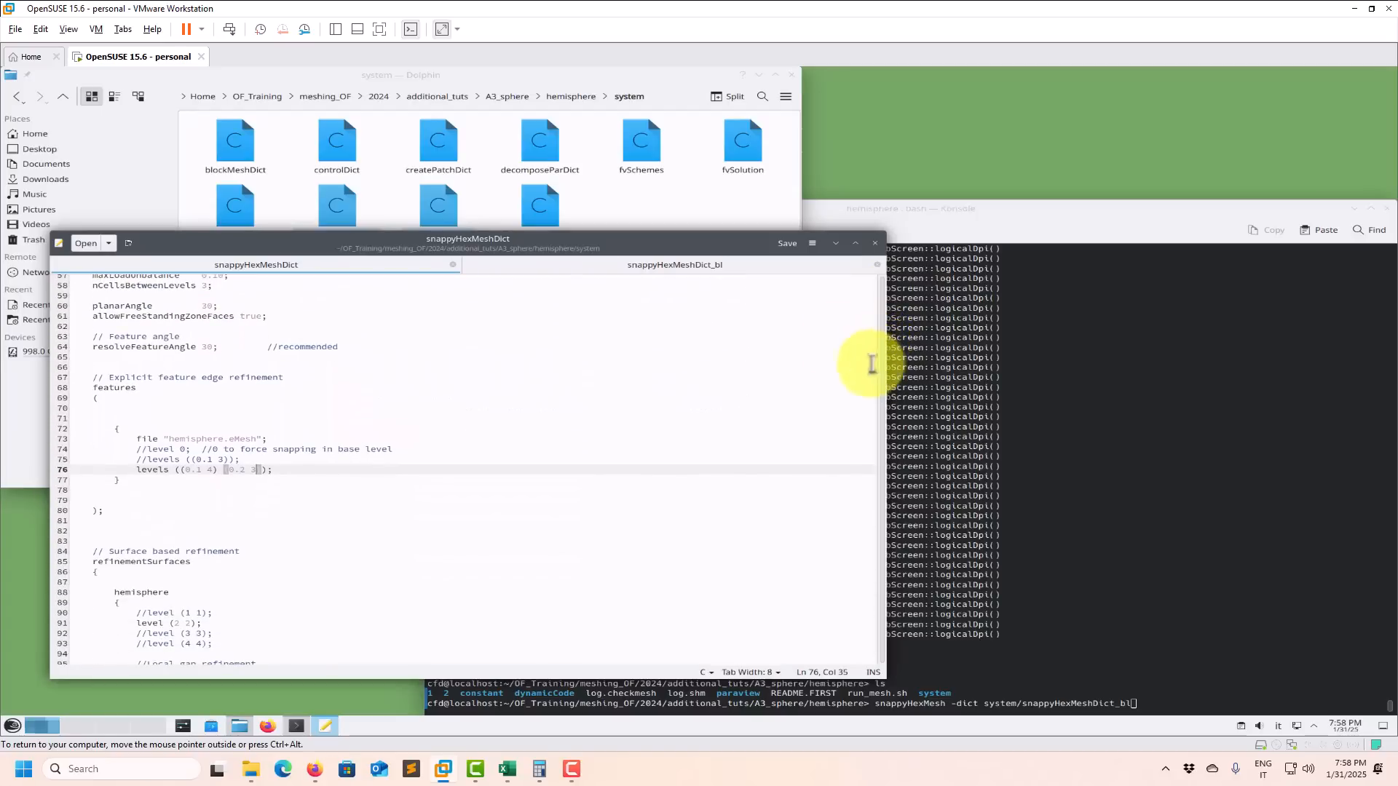
{"action": "scroll", "coordinate": [315, 551], "scroll_direction": "down", "scroll_amount": 4}
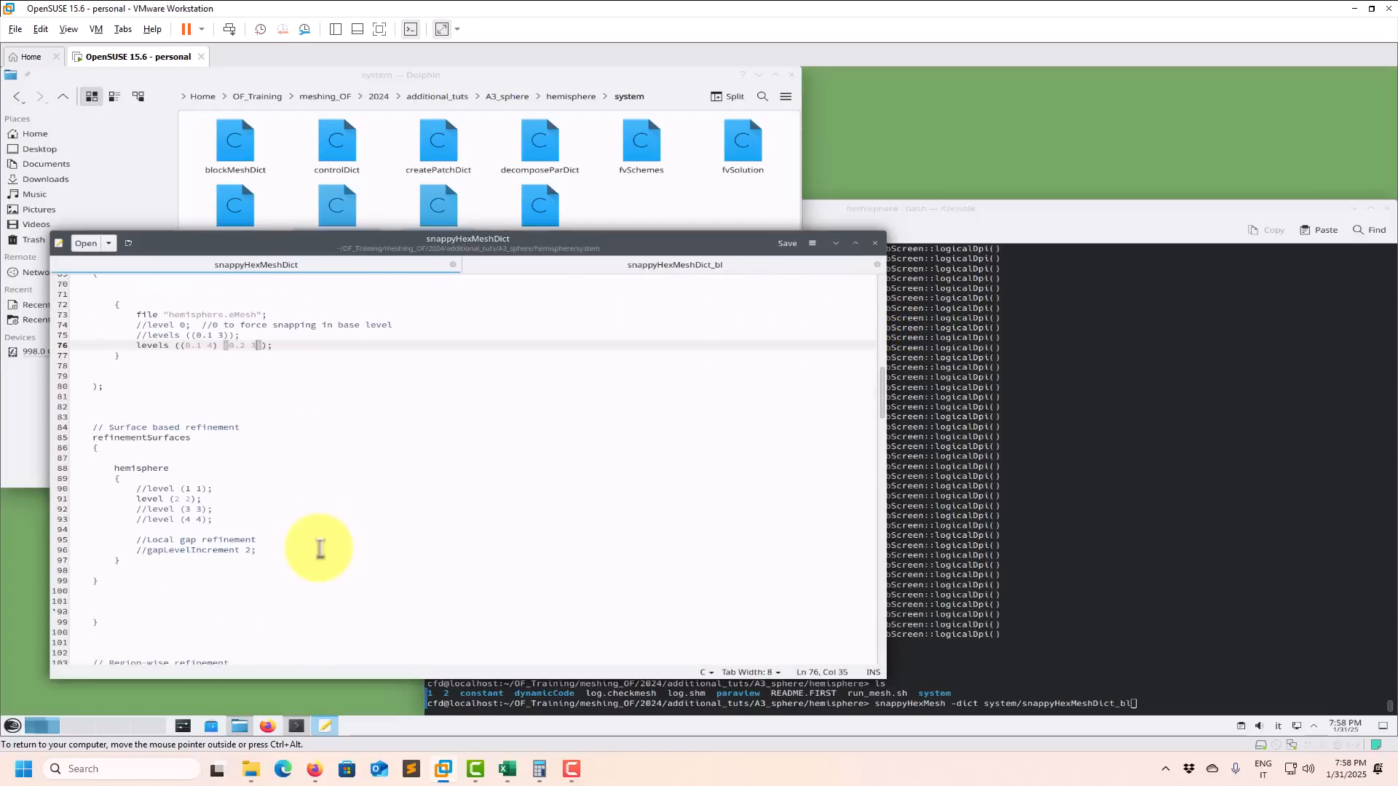
{"action": "scroll", "coordinate": [315, 480], "scroll_direction": "up", "scroll_amount": 20}
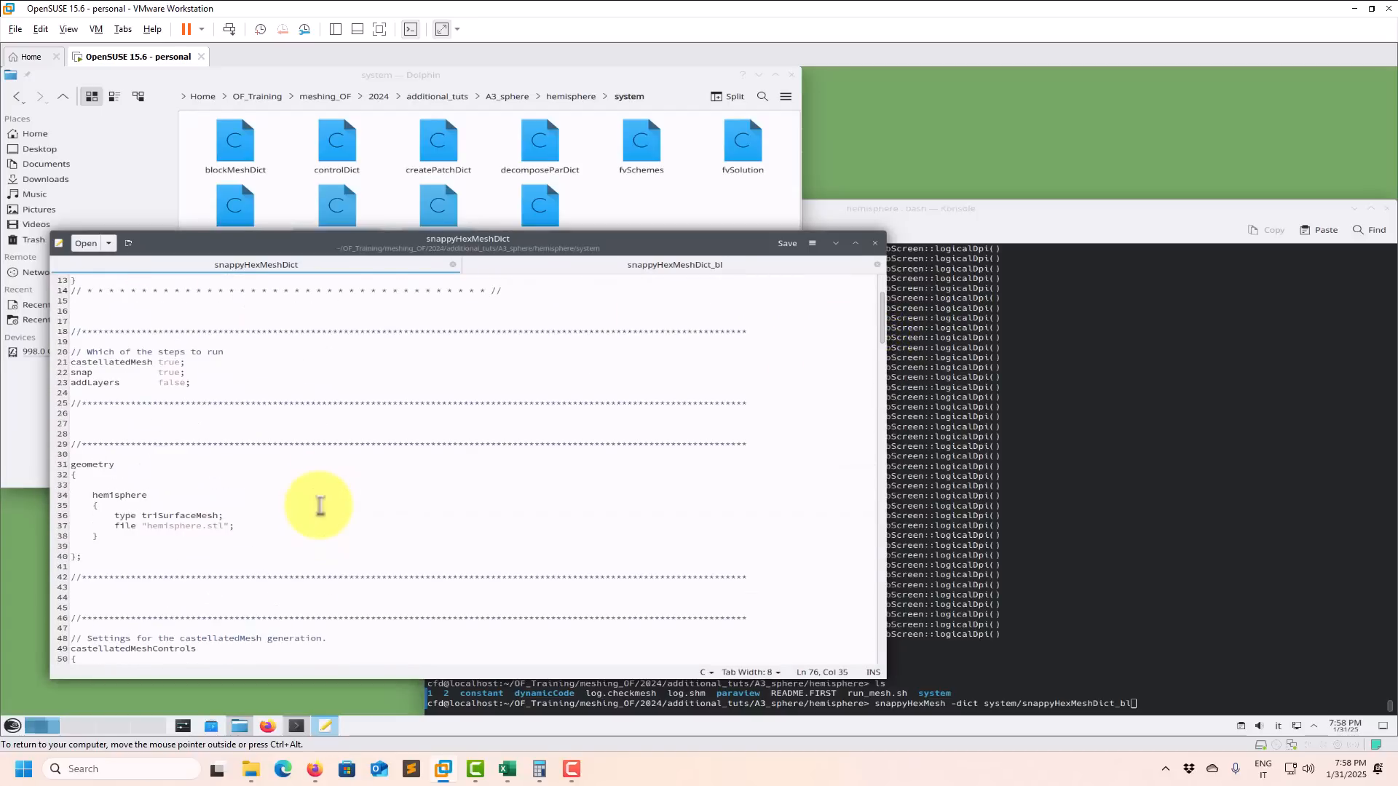
{"action": "double_click", "coordinate": [115, 537]}
{"action": "key", "text": "ctrl+c"}
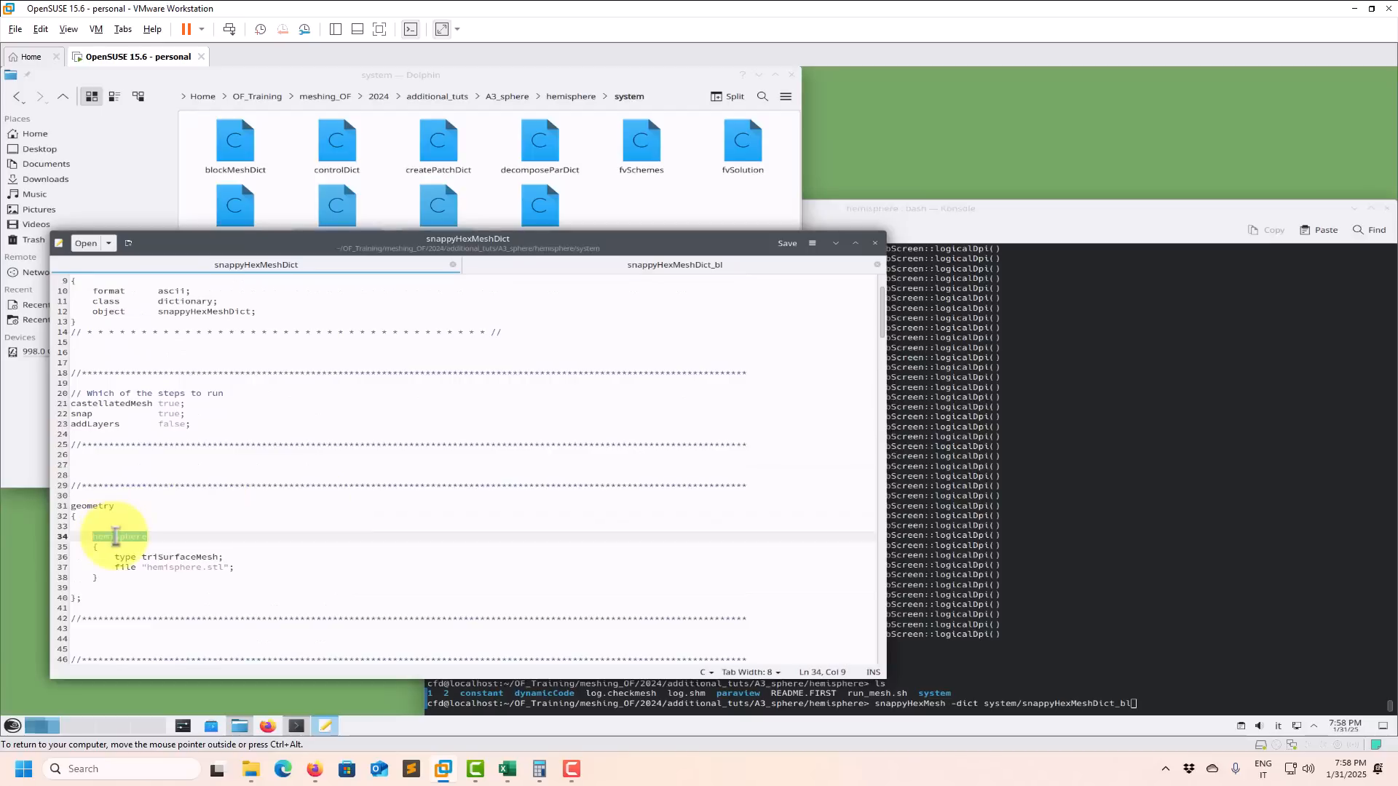
- In the addLayersControls section of snappyHexMeshDict_bl, replace the layer patch name with "hemisphere", set nSurfaceLayers to 15 and save
{"action": "left_click", "coordinate": [688, 265]}
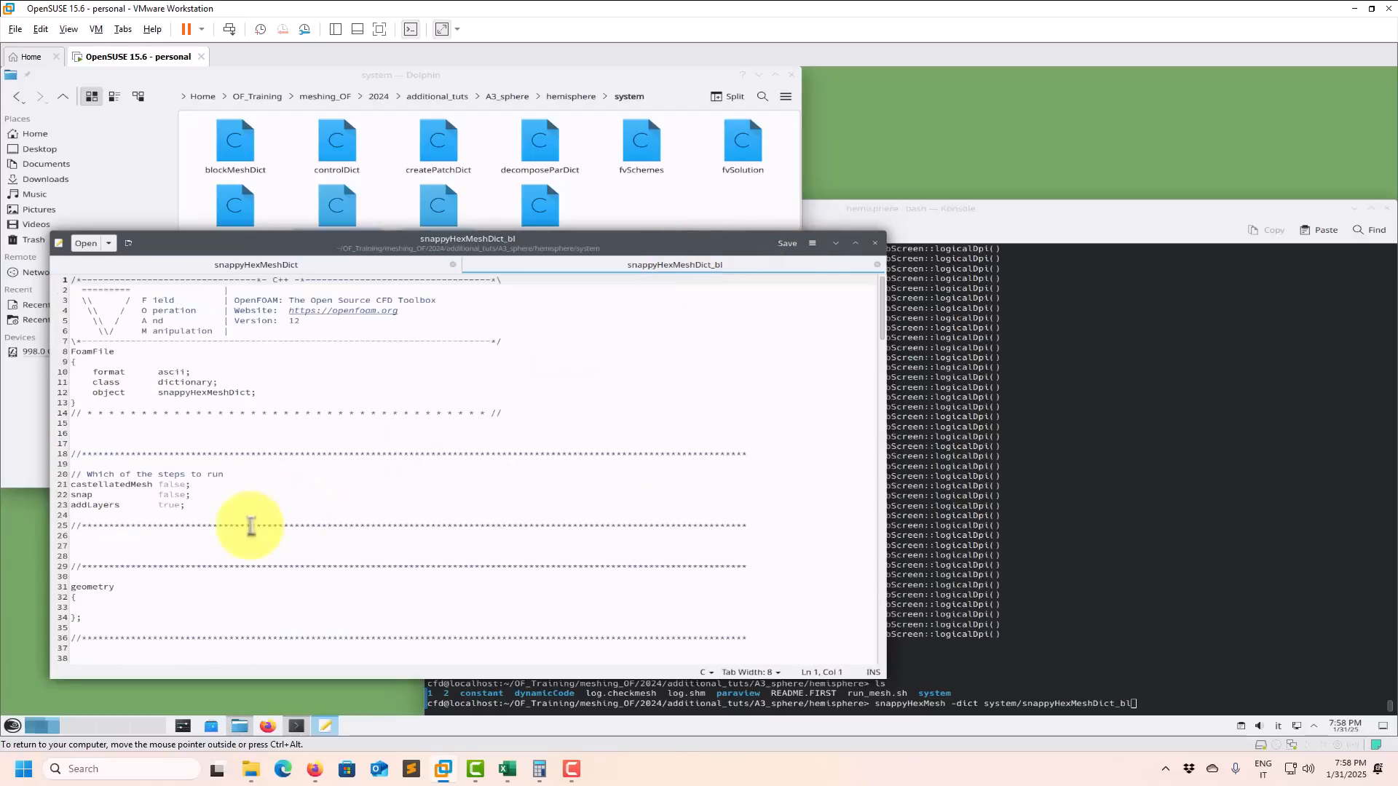
{"action": "scroll", "coordinate": [175, 553], "scroll_direction": "down", "scroll_amount": 20}
{"action": "scroll", "coordinate": [176, 547], "scroll_direction": "down", "scroll_amount": 8}
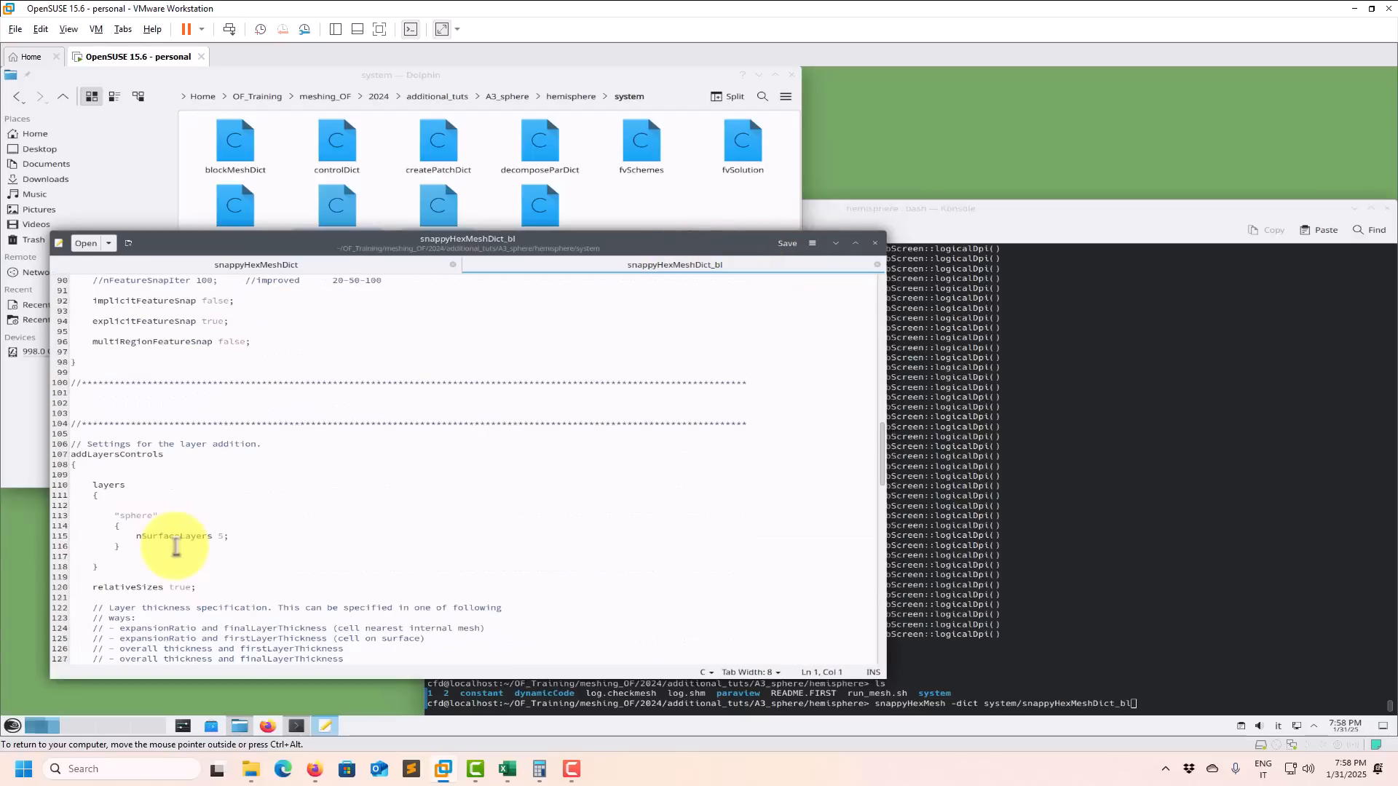
{"action": "left_click", "coordinate": [134, 514]}
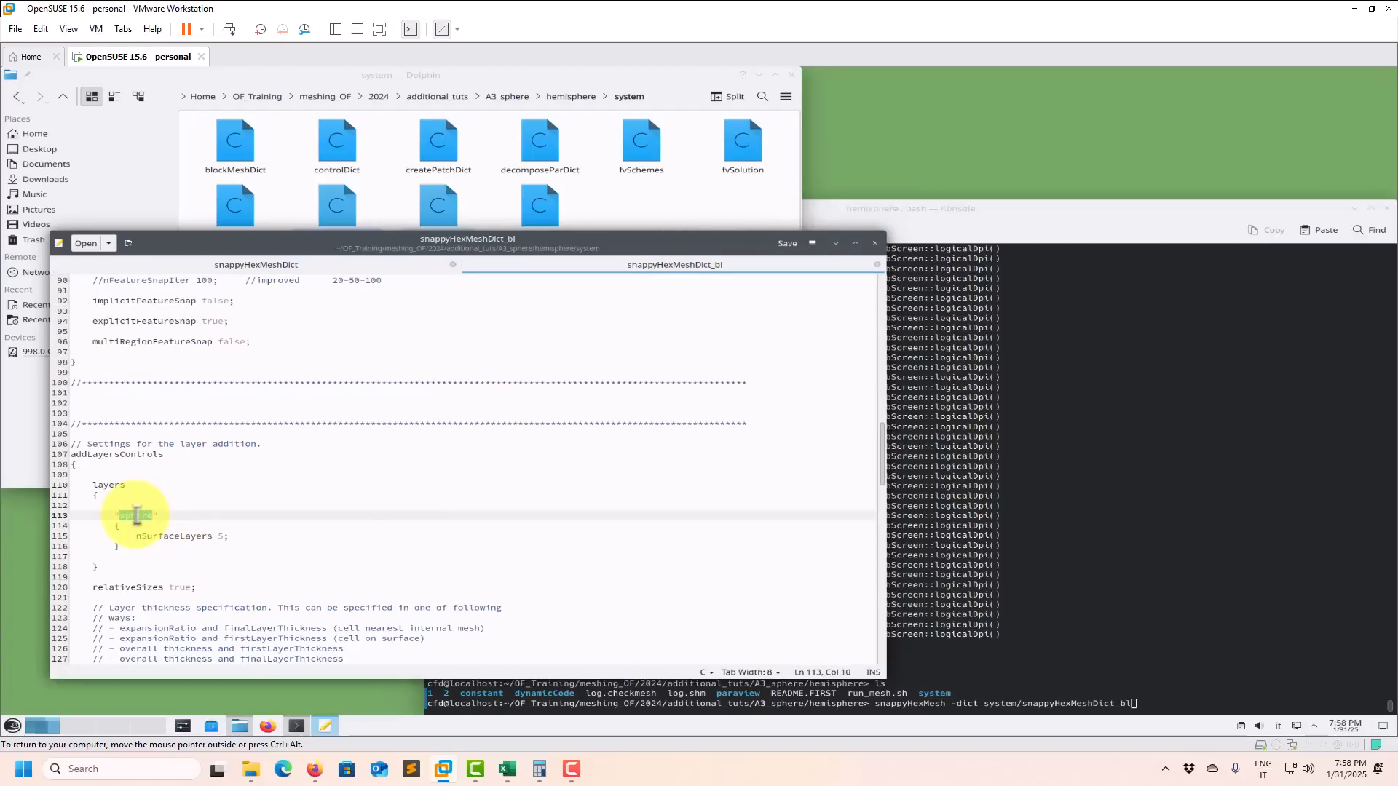
{"action": "key", "text": "ctrl+v"}
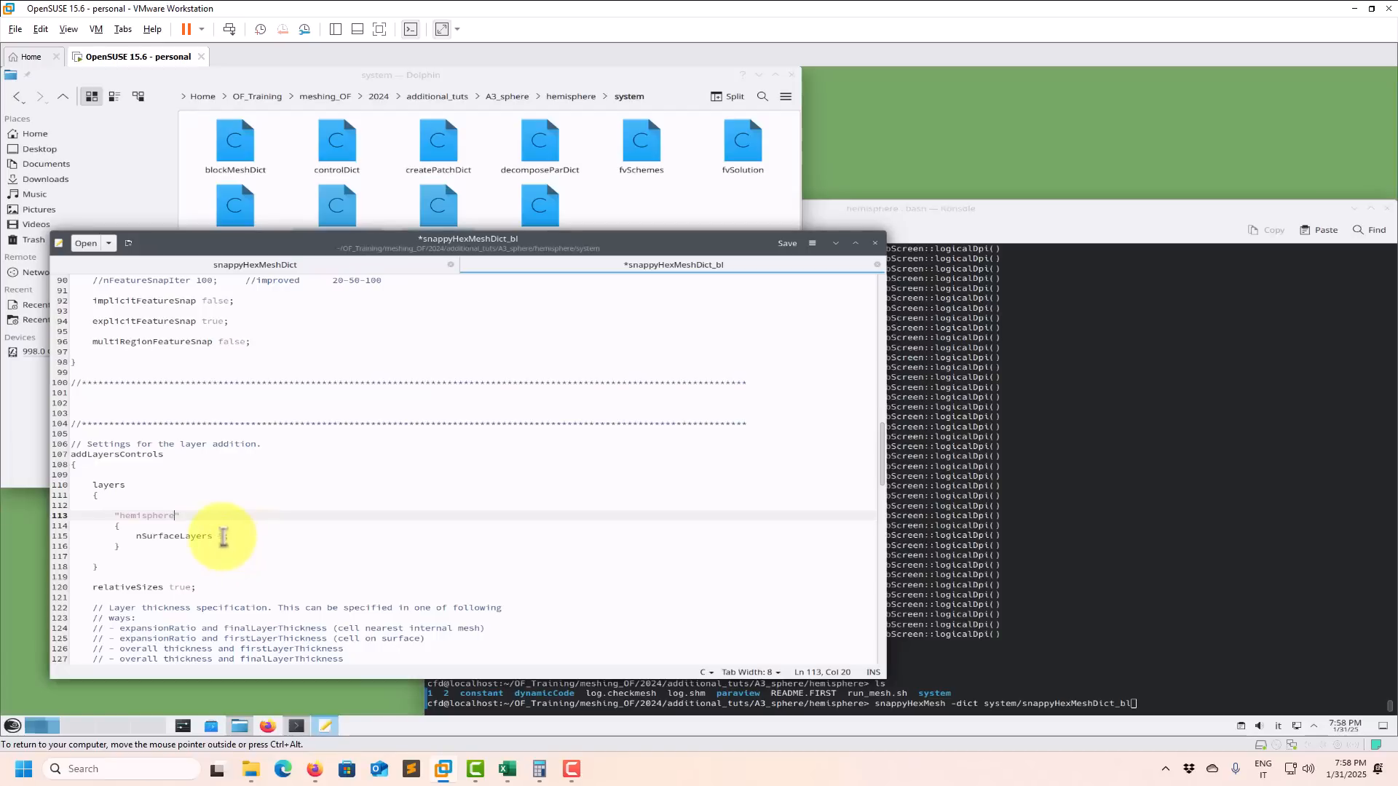
{"action": "left_click", "coordinate": [220, 536]}
{"action": "type", "text": "15;"}
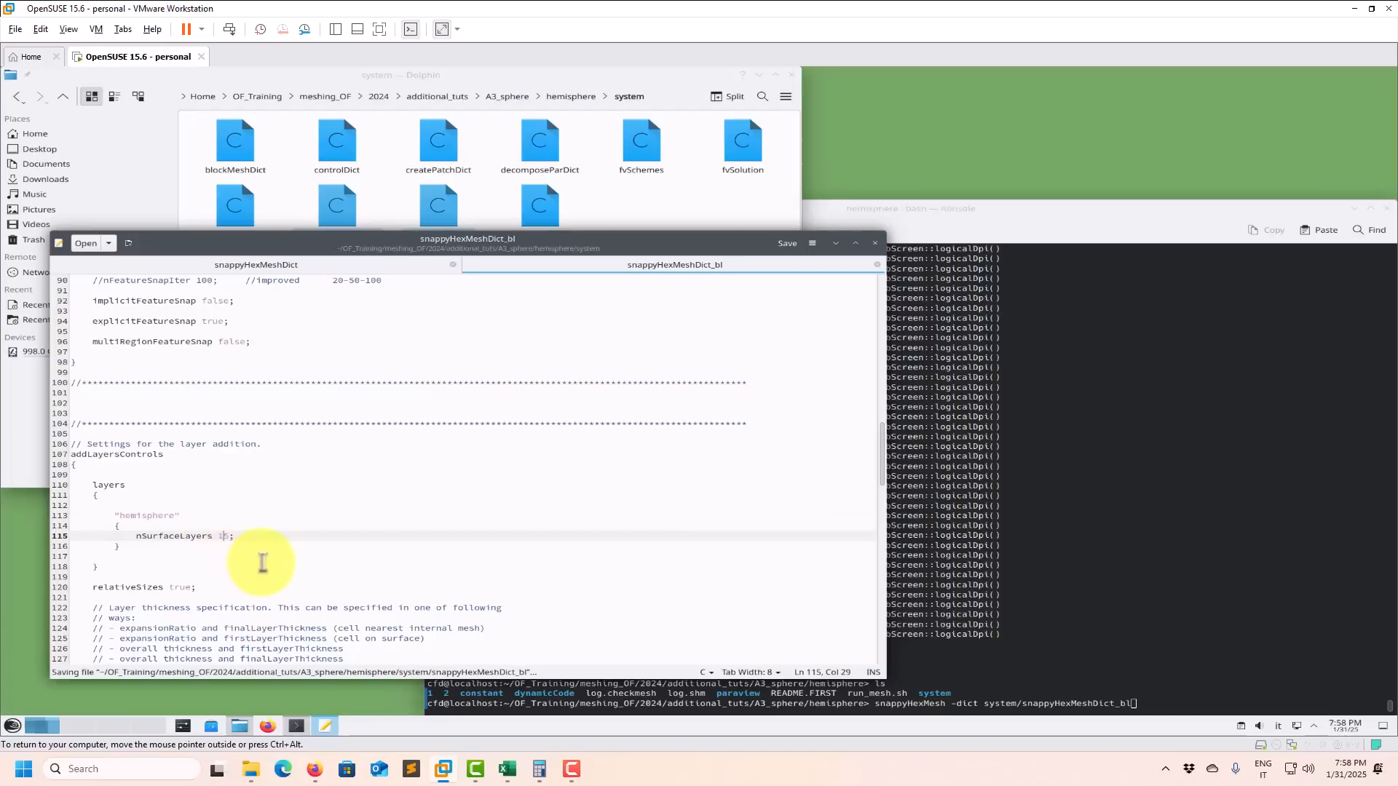
- Run snappyHexMesh -dict system/snappyHexMeshDict_bl in the hemisphere case and read the layer thickness table in its output
{"action": "scroll", "coordinate": [290, 562], "scroll_direction": "down", "scroll_amount": 5}
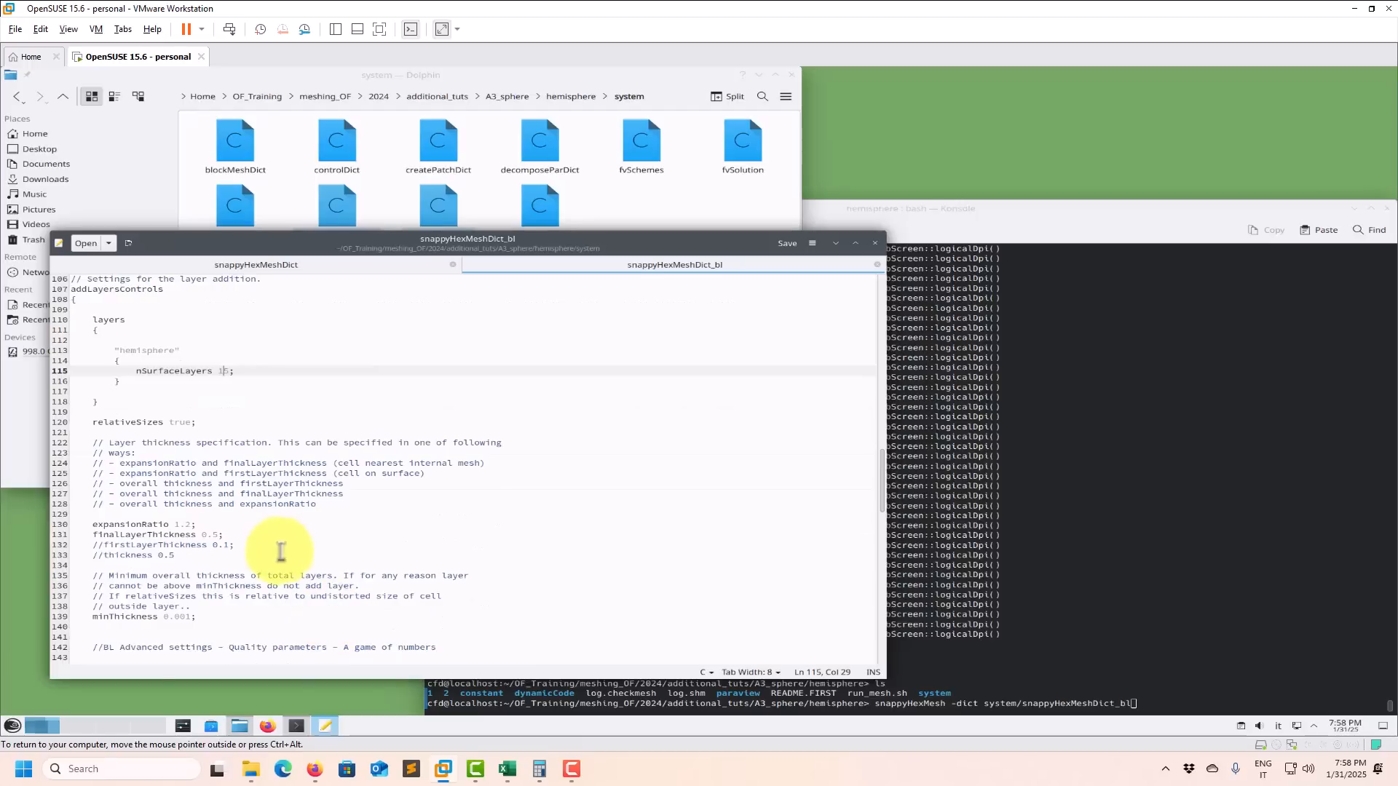
{"action": "scroll", "coordinate": [296, 593], "scroll_direction": "down", "scroll_amount": 4}
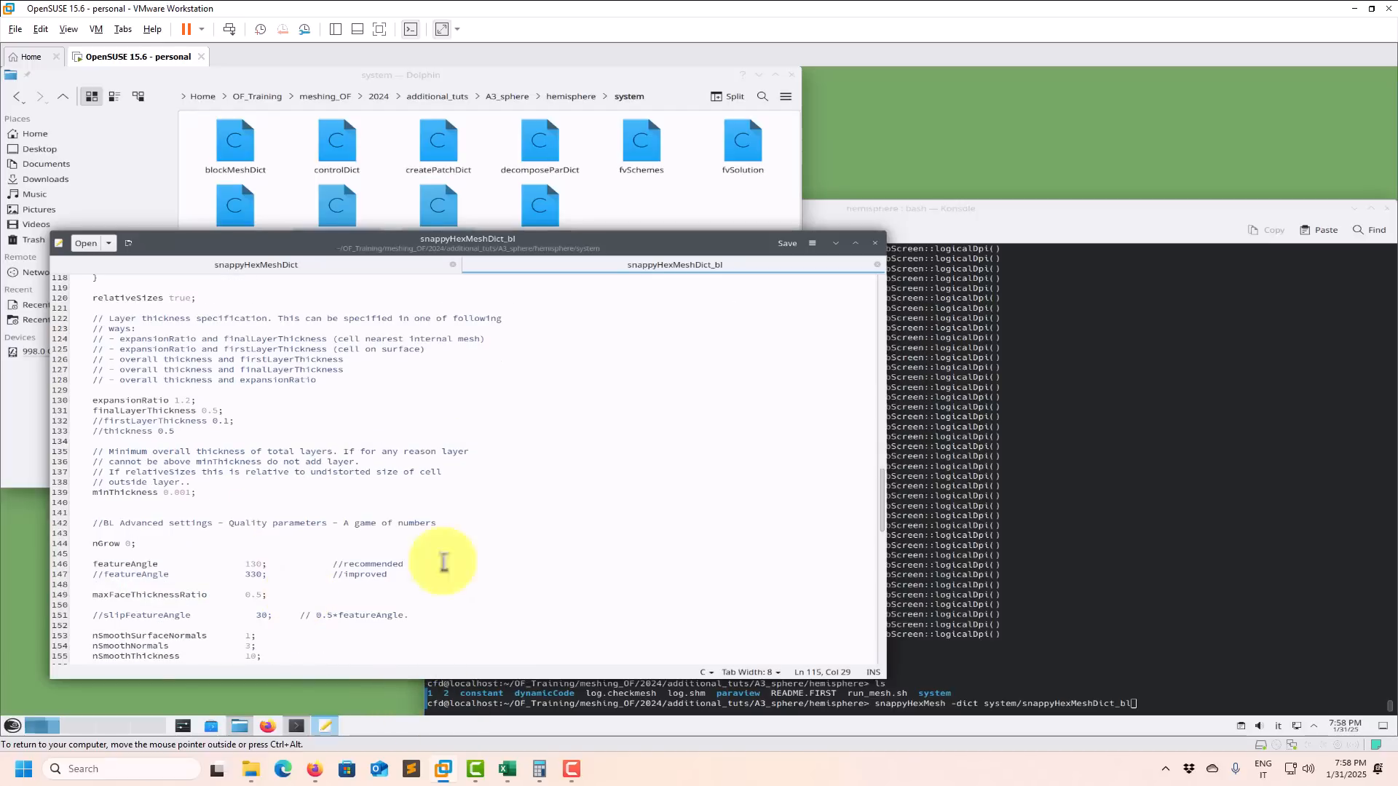
{"action": "left_click", "coordinate": [1094, 495]}
{"action": "key", "text": "Return"}
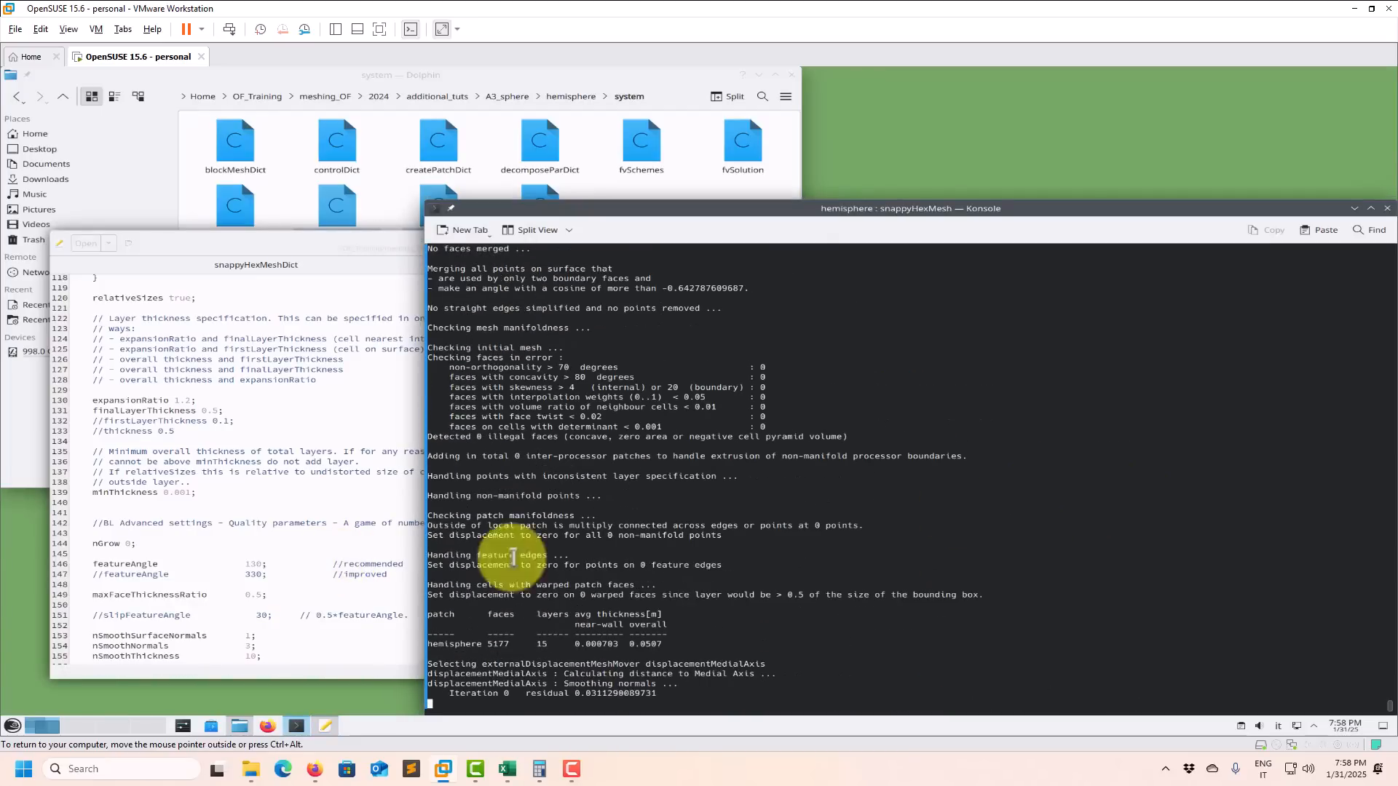
{"action": "scroll", "coordinate": [554, 645], "scroll_direction": "up", "scroll_amount": 5}
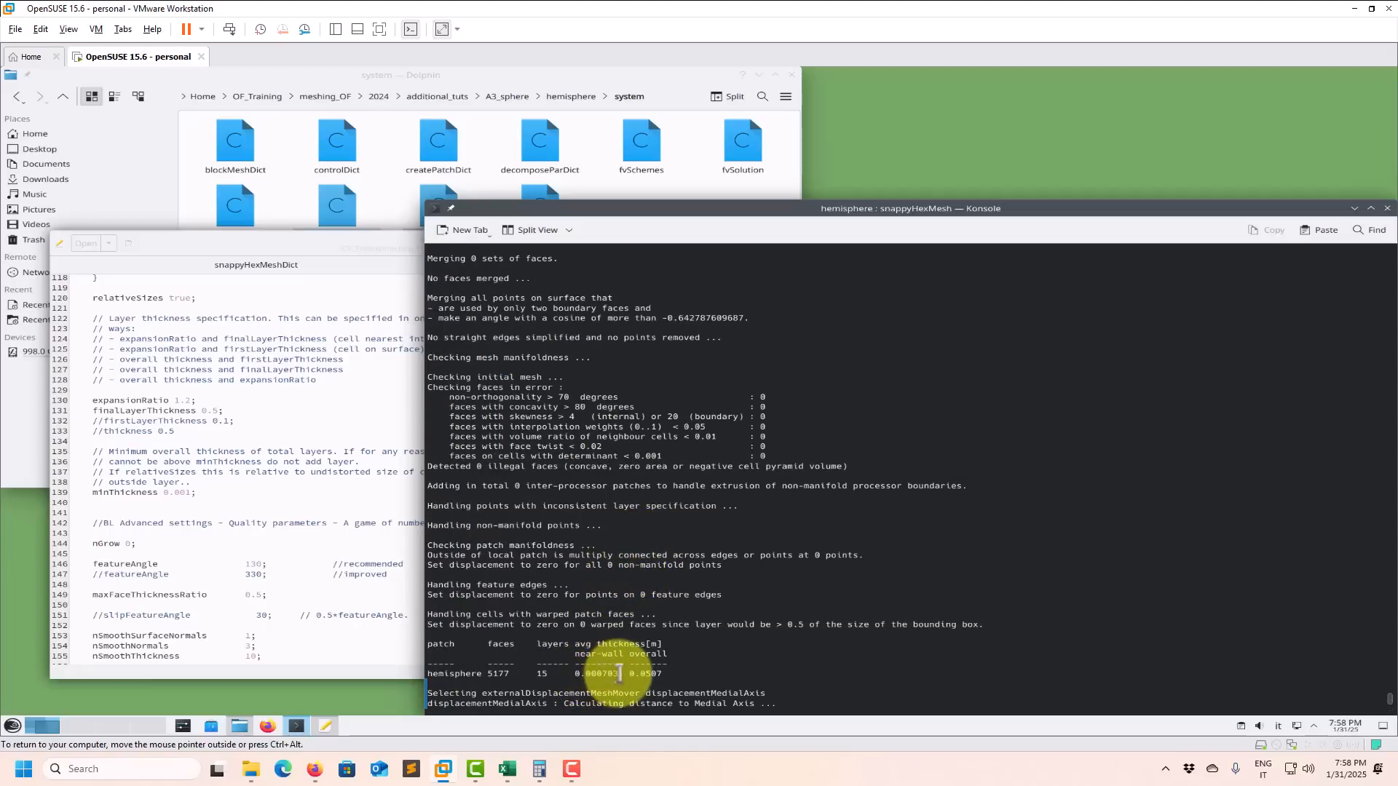
{"action": "scroll", "coordinate": [619, 673], "scroll_direction": "down", "scroll_amount": 4}
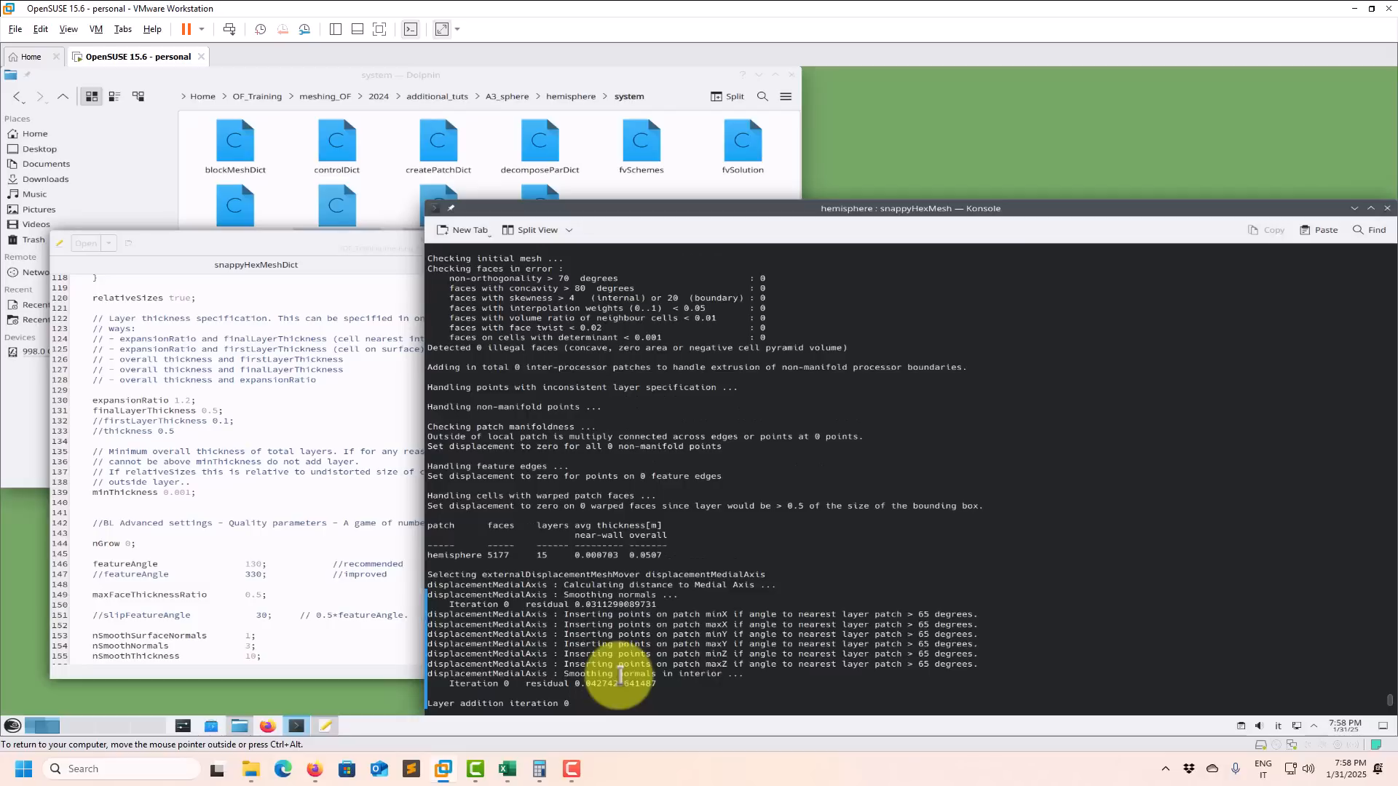
- Switch to Excel and, on the final-relative sheet of meshfactor_v1_to_share, set the refinement level to 4 and base mesh cell size to 0.2
{"action": "left_click", "coordinate": [508, 770]}
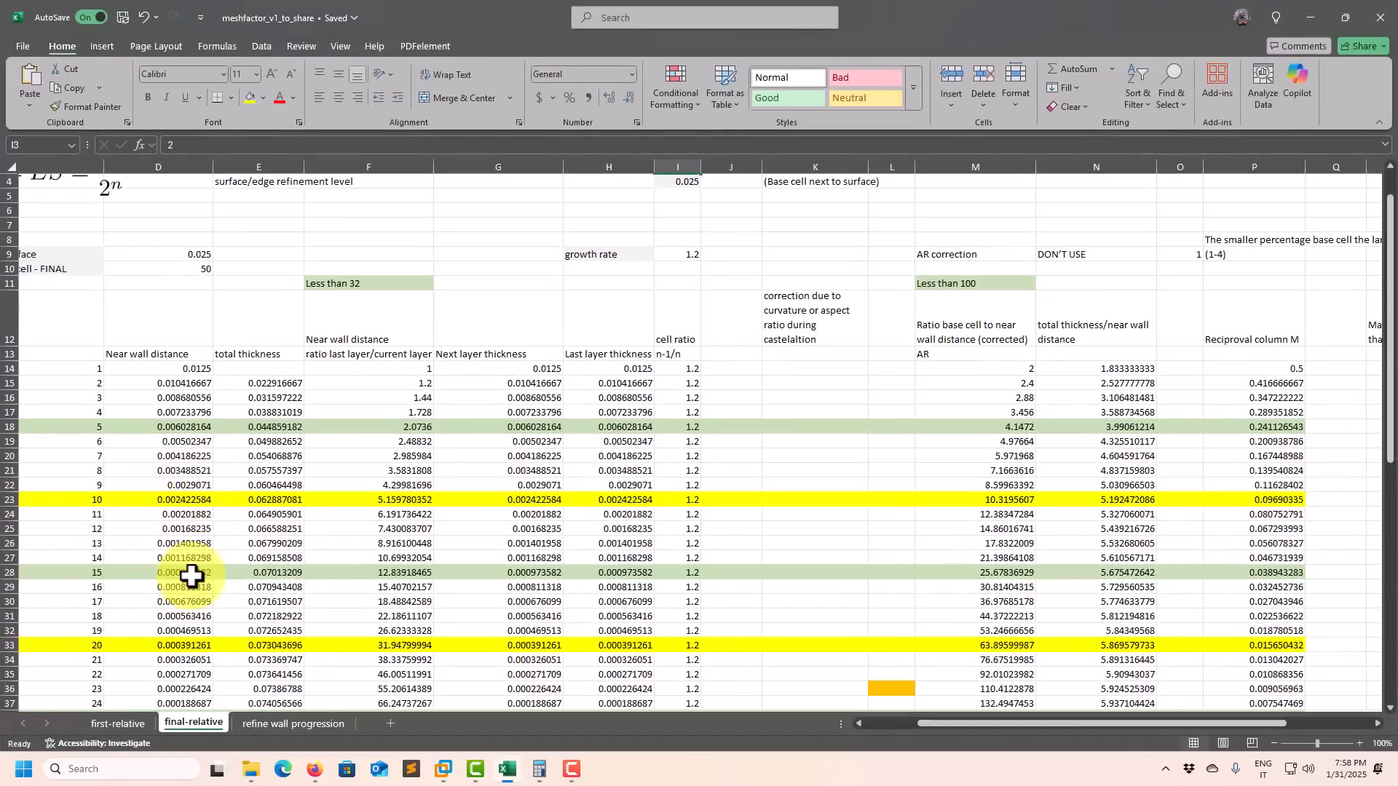
{"action": "scroll", "coordinate": [571, 271], "scroll_direction": "up", "scroll_amount": 1}
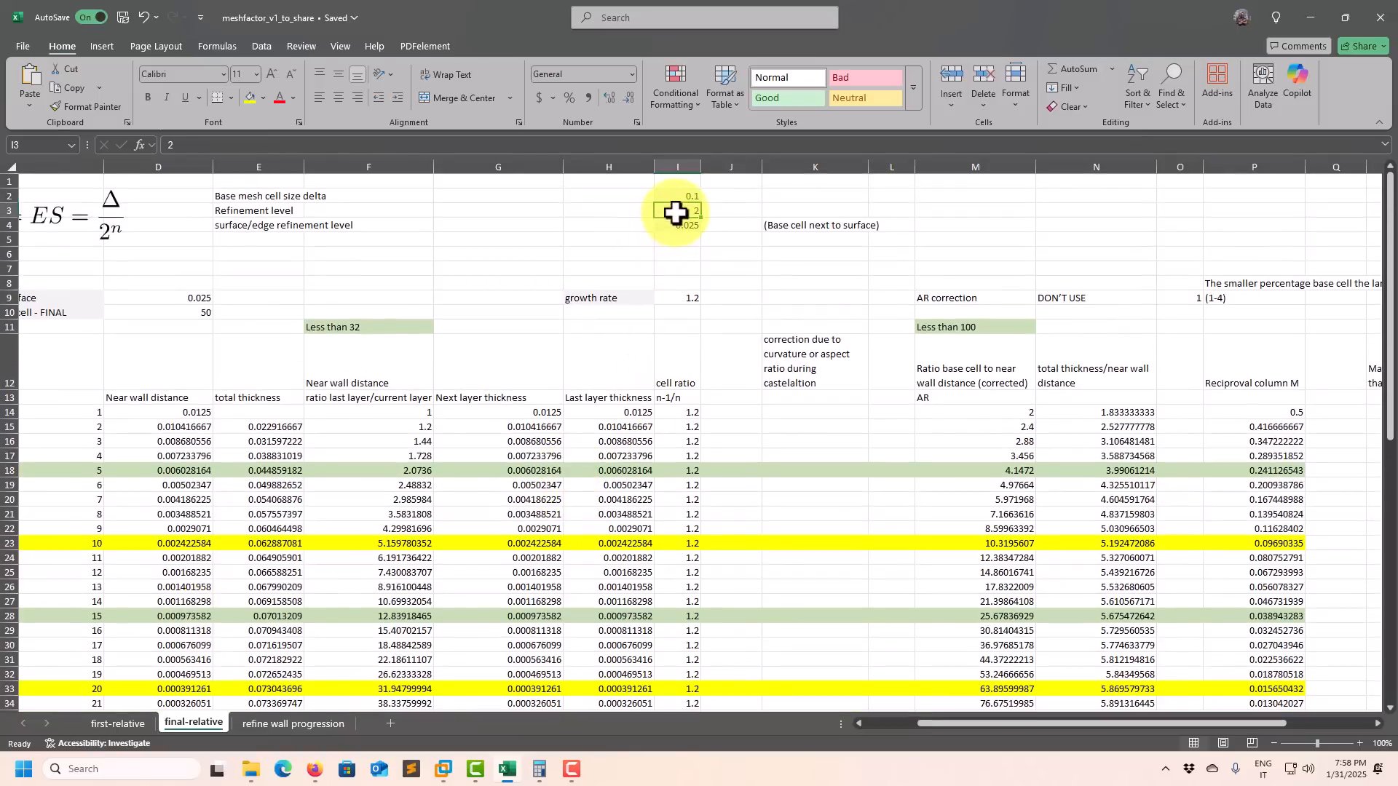
{"action": "type", "text": "4"}
{"action": "key", "text": "Return"}
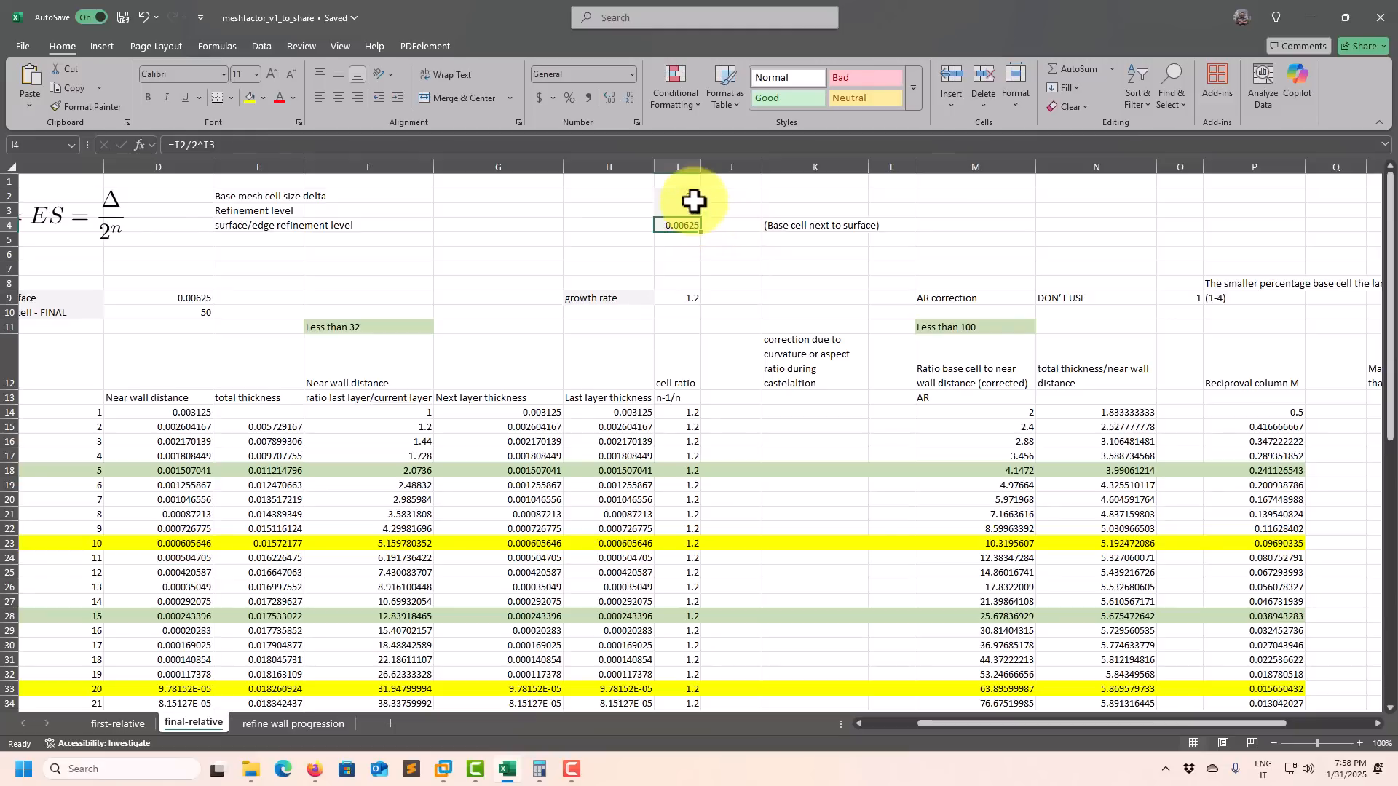
{"action": "type", "text": "0.2"}
{"action": "key", "text": "Return"}
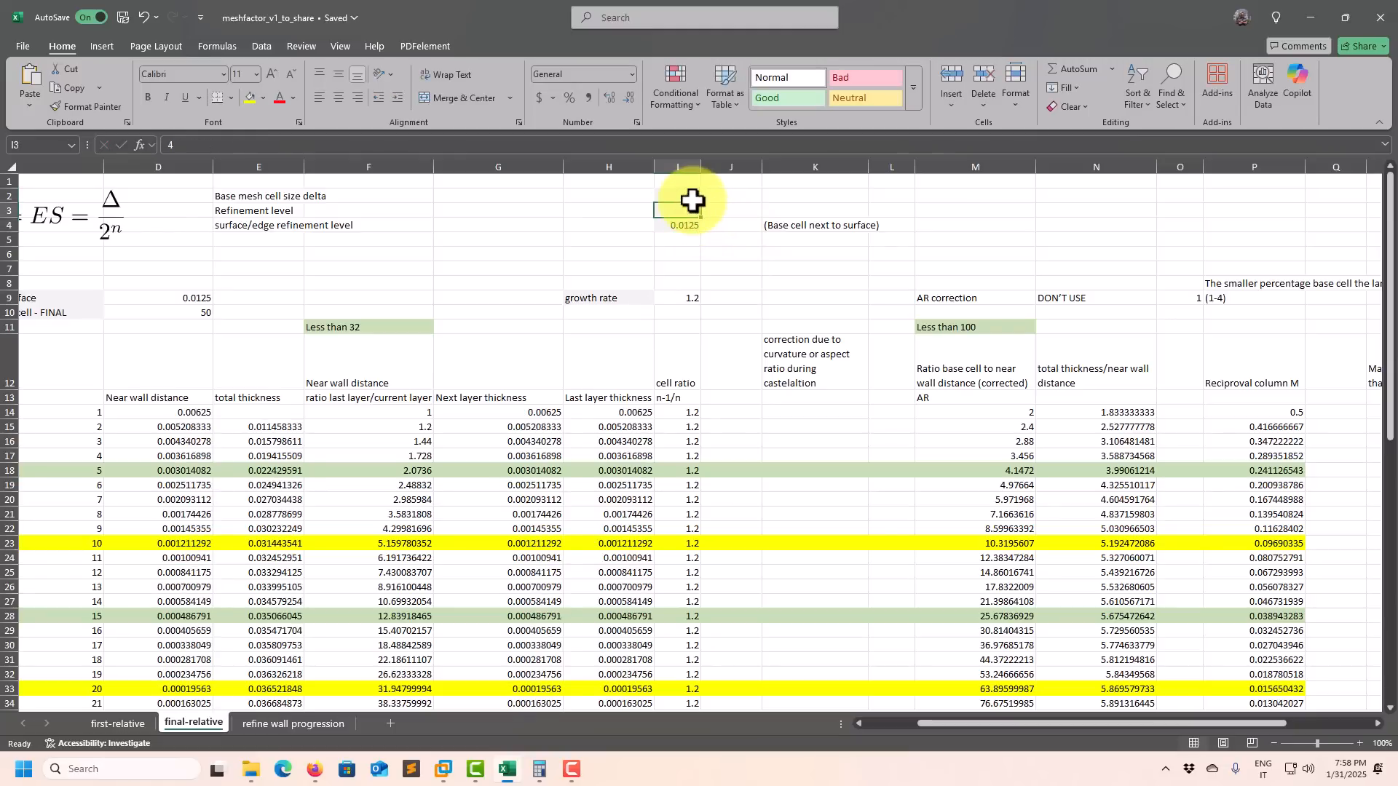
- Try refinement level 2 and then restore level 4 to compare the near wall distance and total thickness estimates
{"action": "type", "text": "2"}
{"action": "key", "text": "Return"}
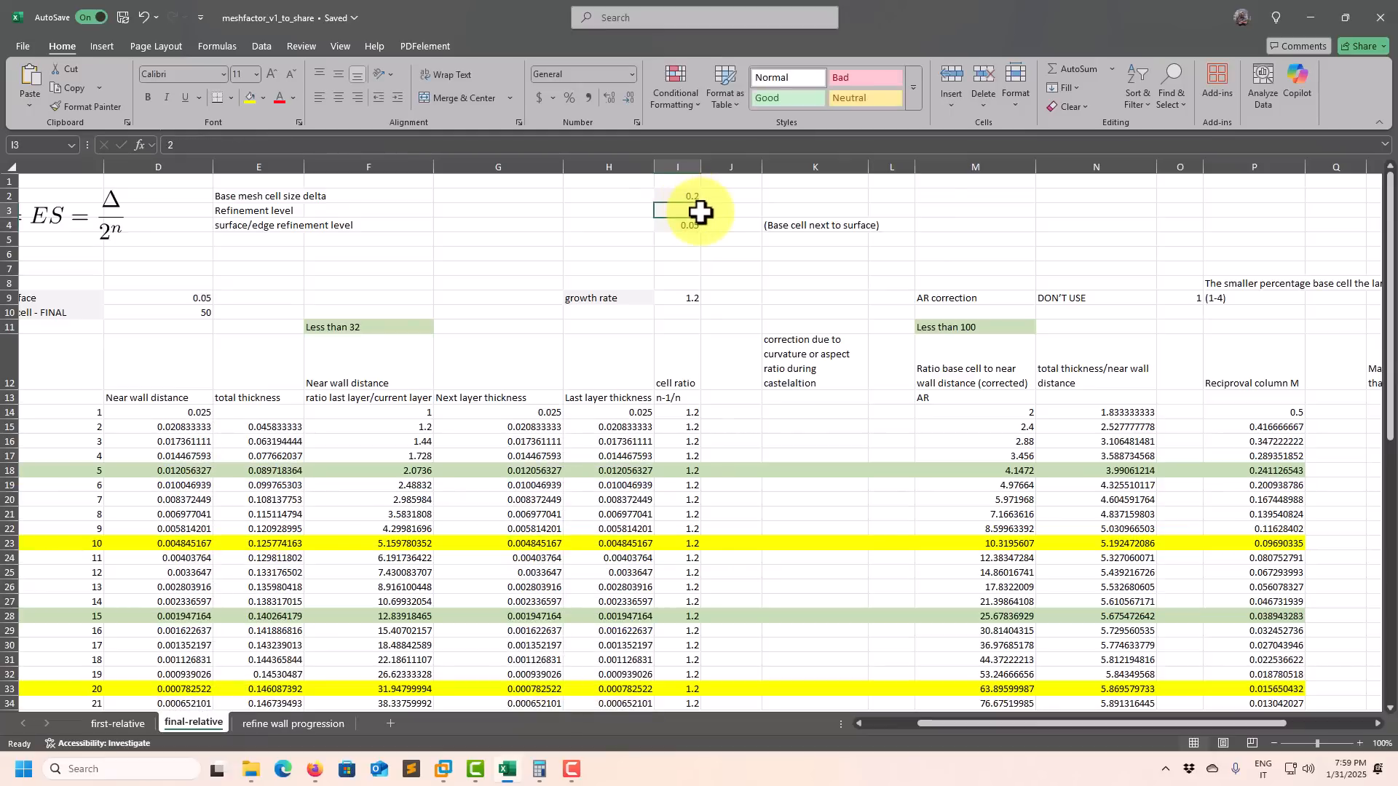
{"action": "type", "text": "4"}
{"action": "key", "text": "Return"}
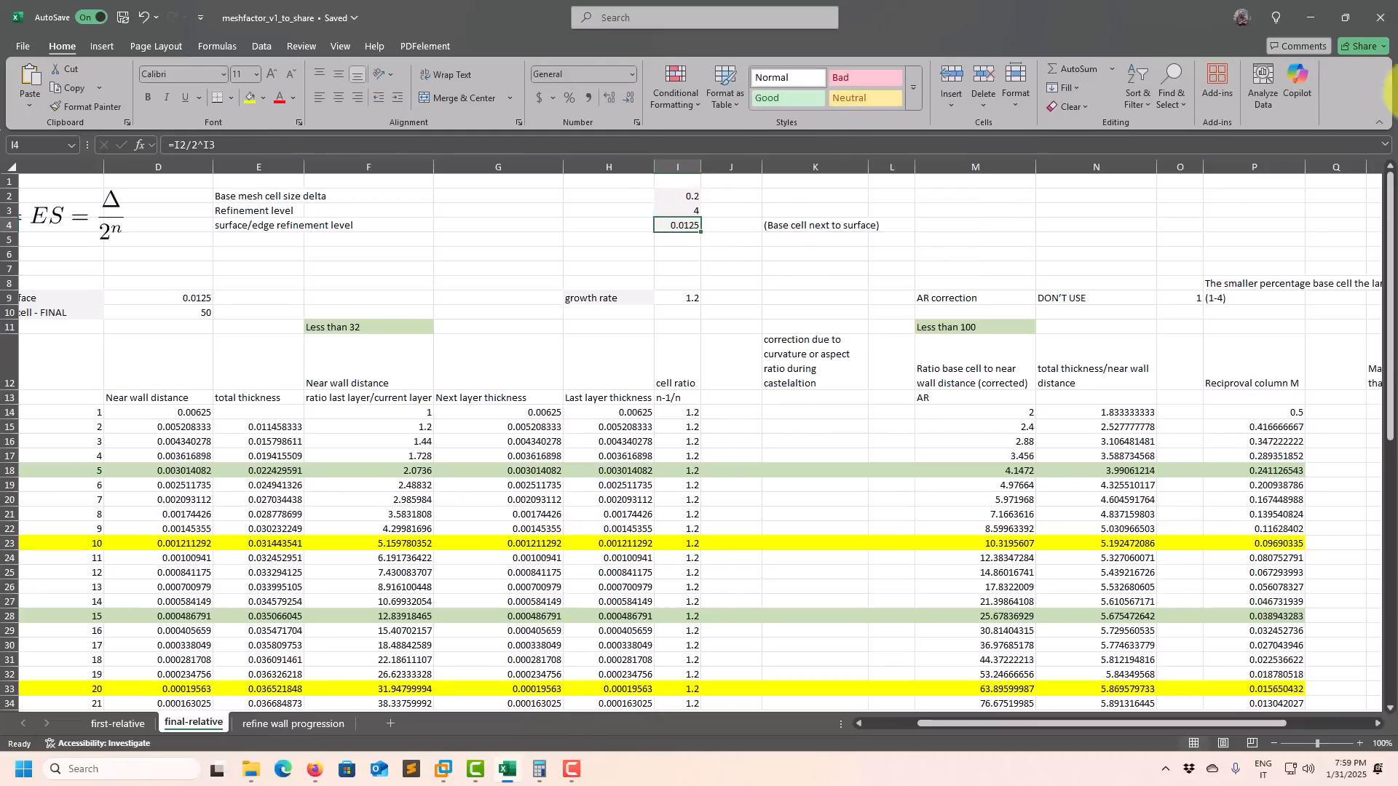
- Return to the OpenSUSE virtual machine's terminal, open the hemisphere case in ParaView and load hemisphere.OpenFOAM
{"action": "left_click", "coordinate": [1309, 18]}
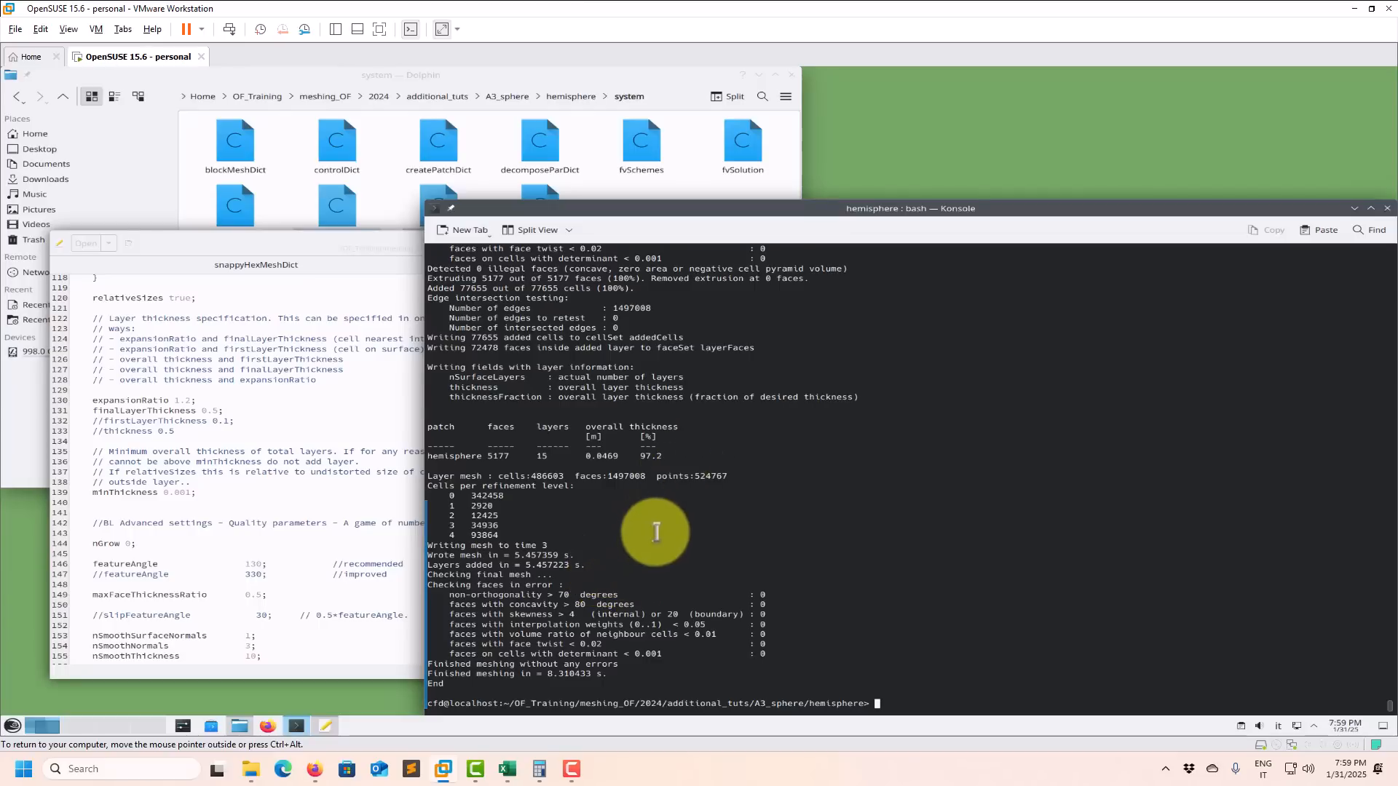
{"action": "key", "text": "Return"}
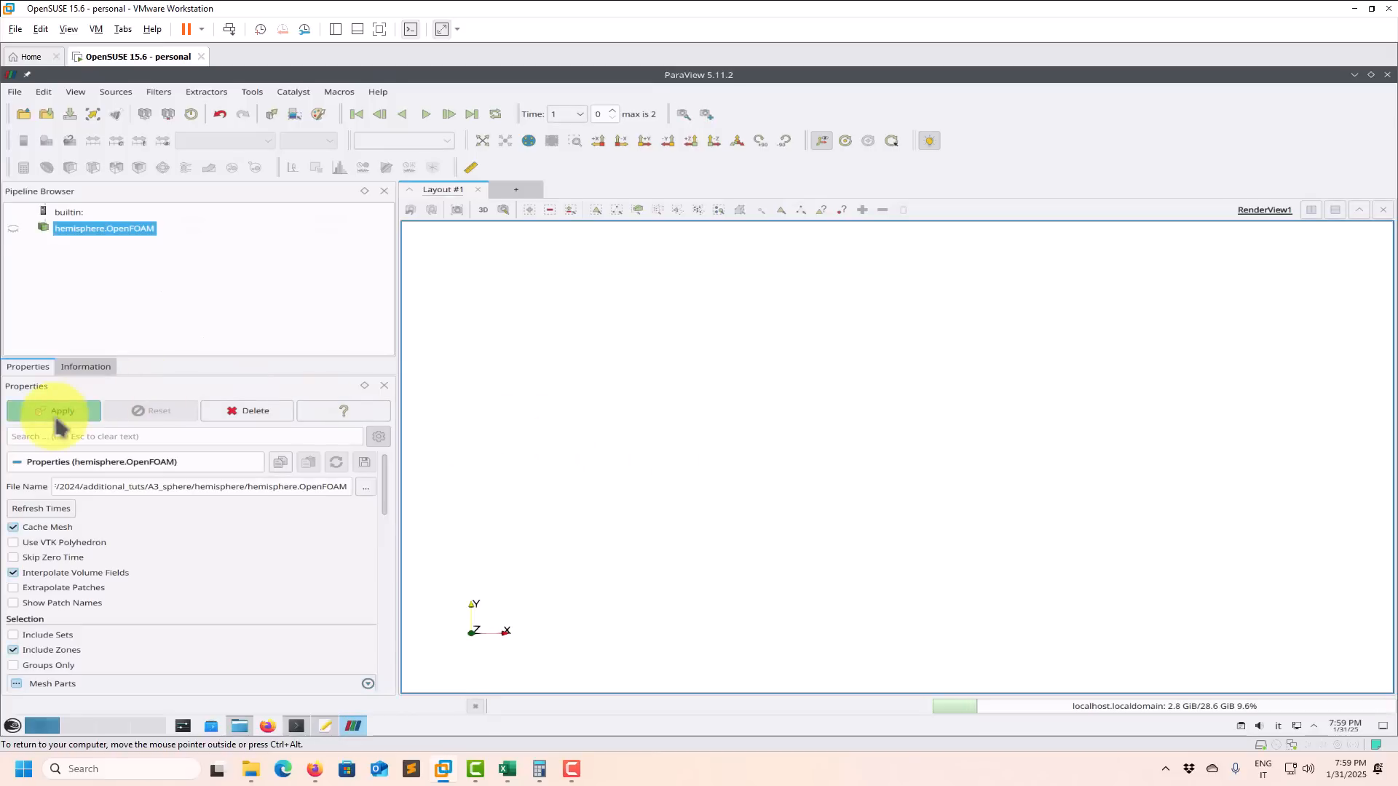
{"action": "left_click", "coordinate": [58, 415]}
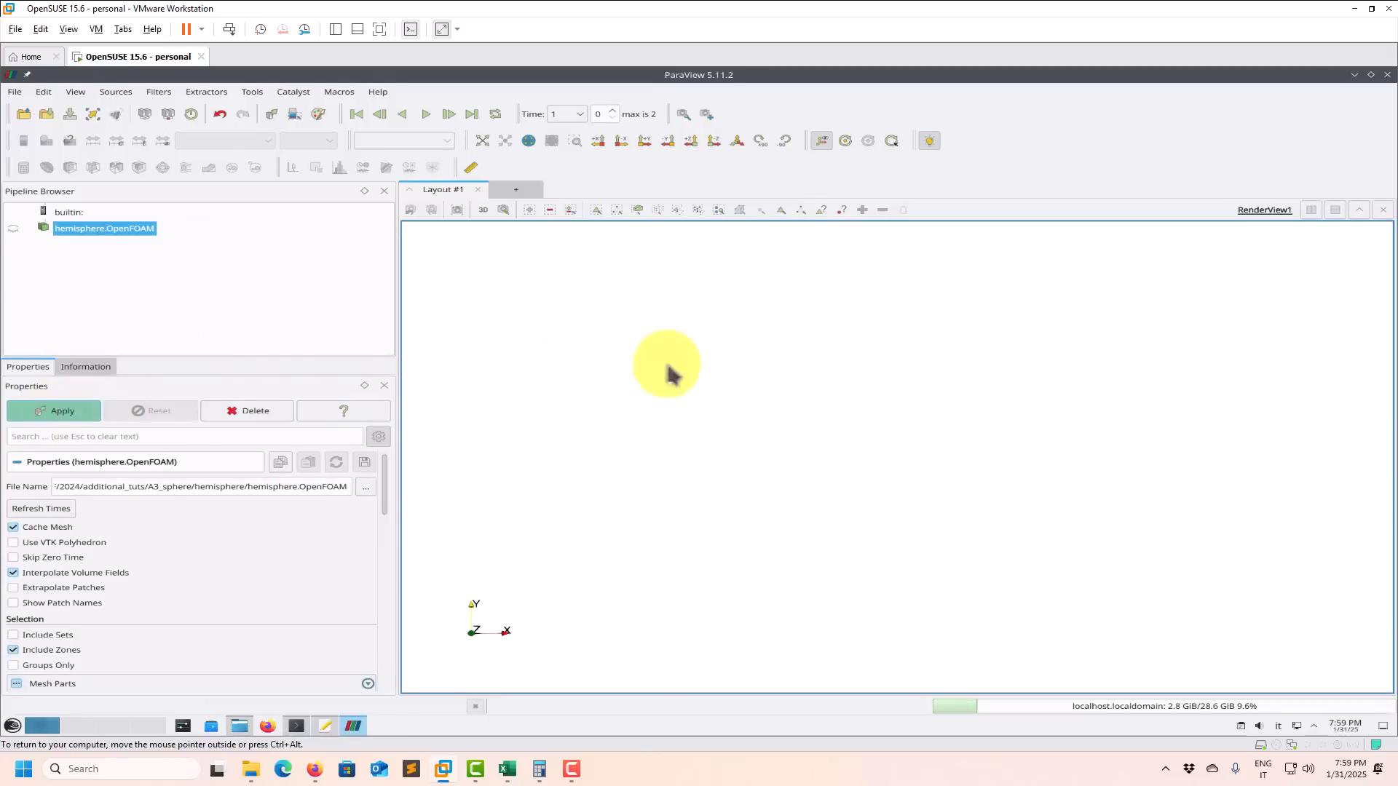
- Delete the hemisphere.OpenFOAM source and load the state file state1.pvsm from the paraview folder using the Choose File Names option
{"action": "left_click", "coordinate": [243, 412]}
{"action": "left_click", "coordinate": [15, 95]}
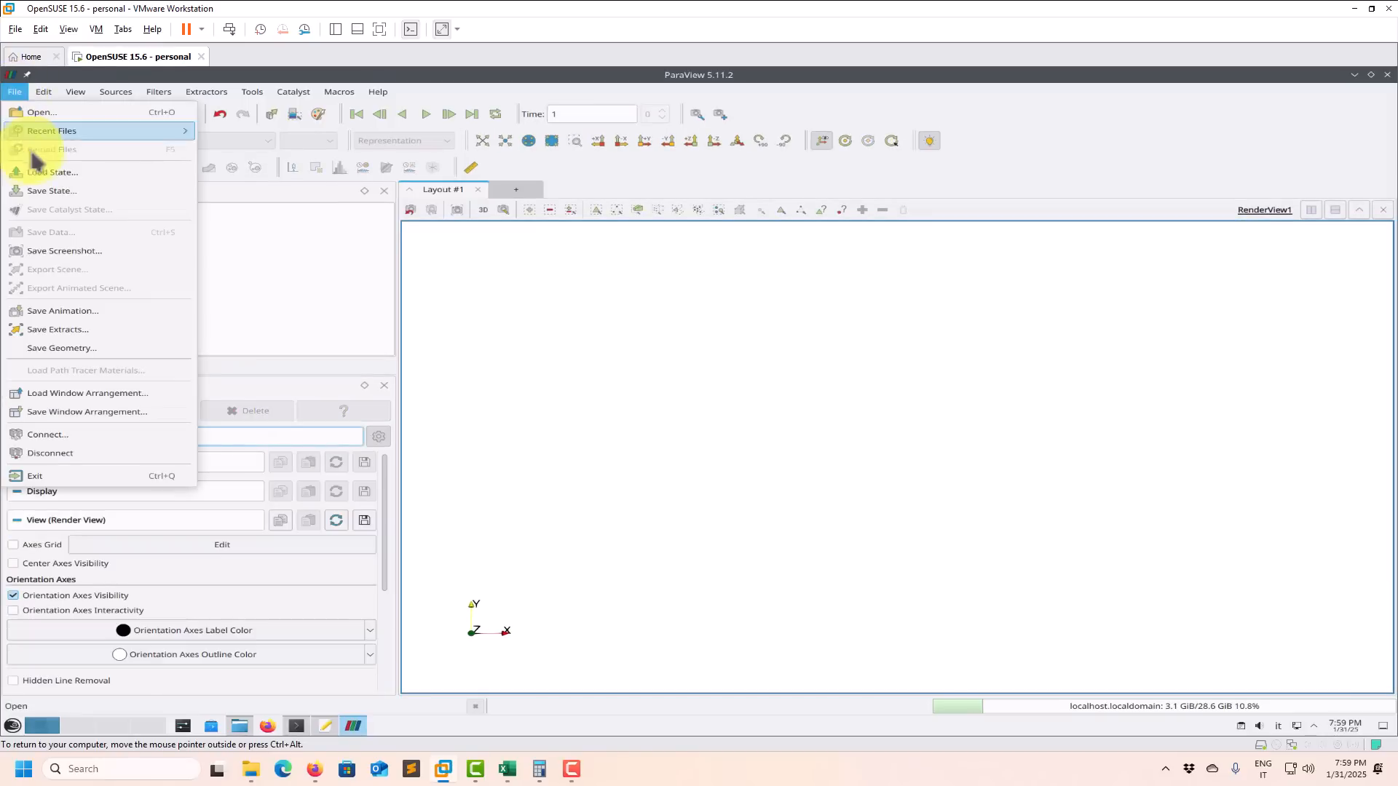
{"action": "left_click", "coordinate": [38, 172]}
{"action": "double_click", "coordinate": [342, 229]}
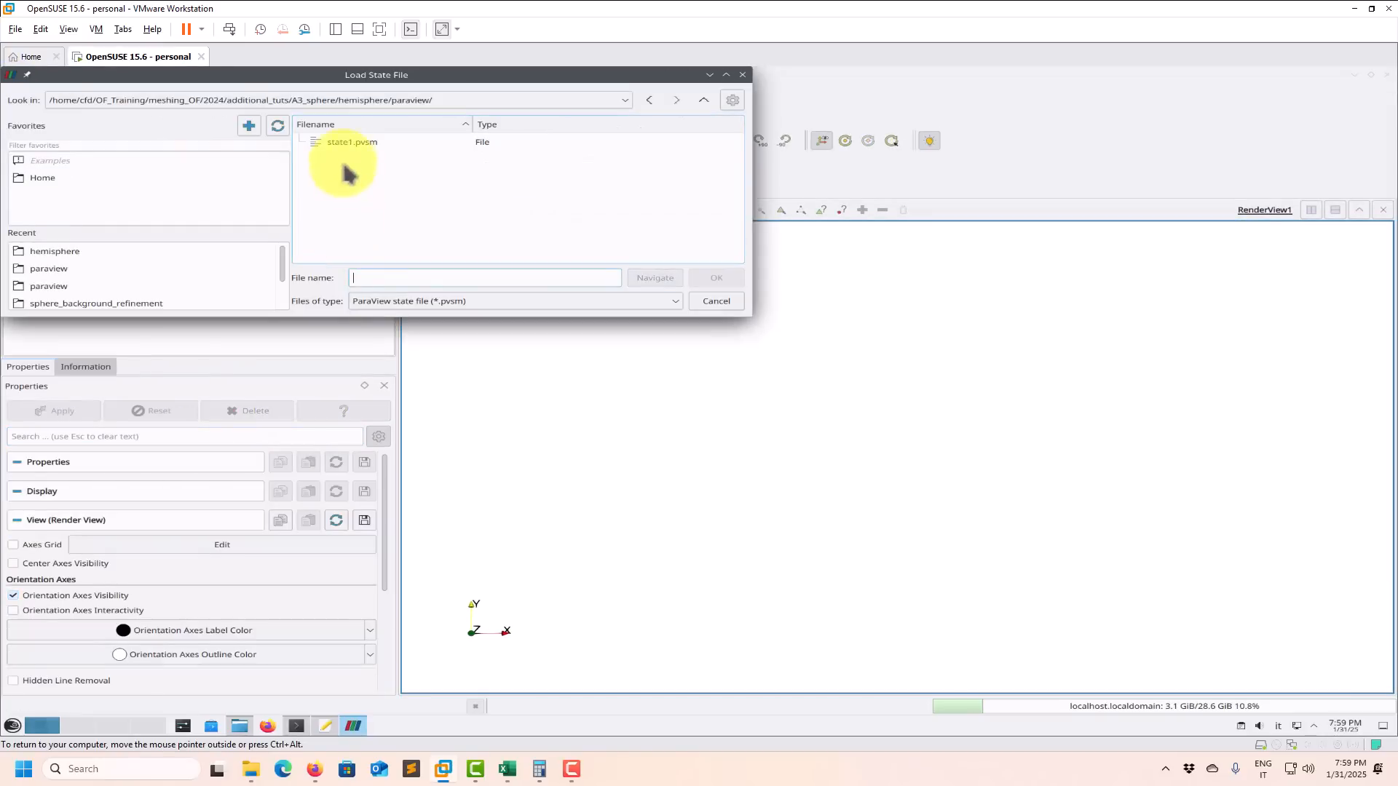
{"action": "double_click", "coordinate": [349, 142]}
{"action": "left_click", "coordinate": [735, 273]}
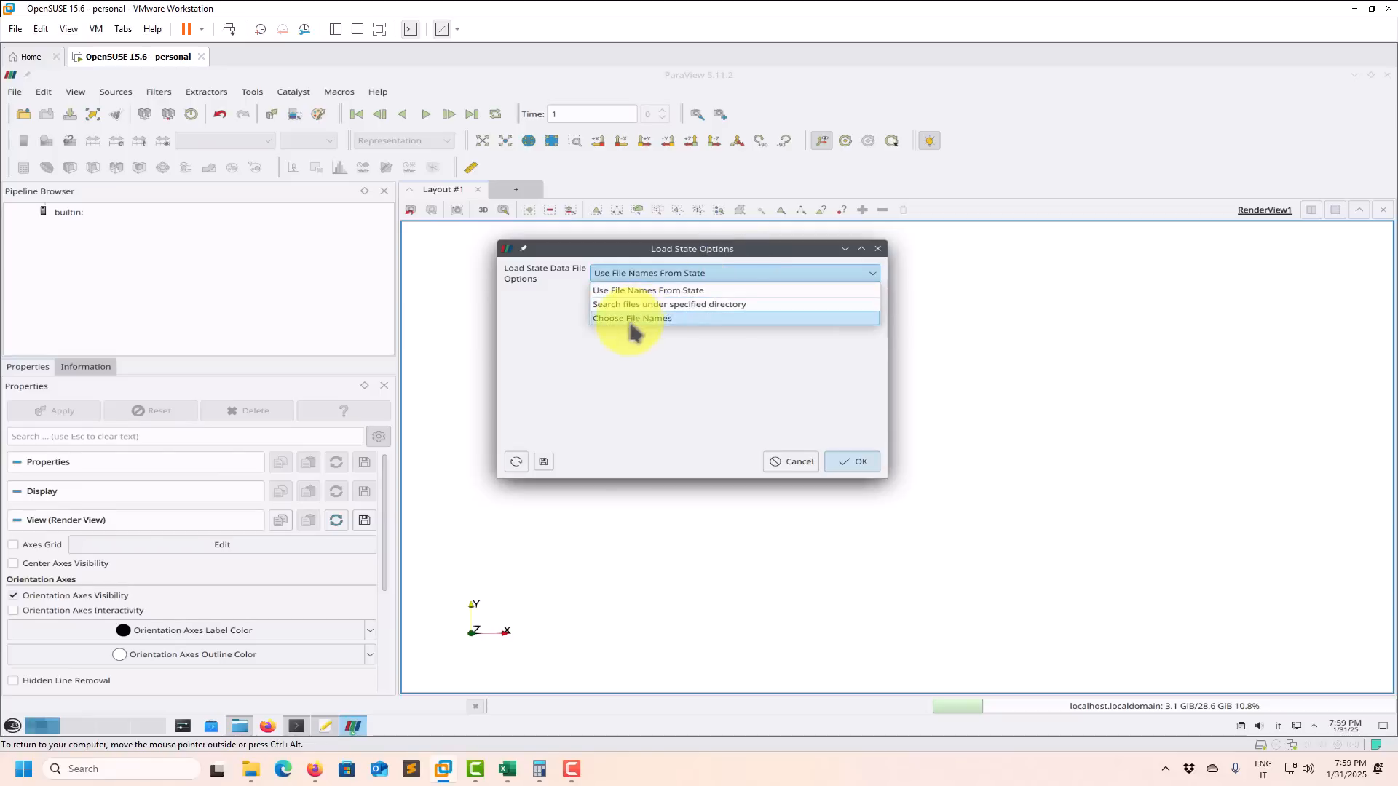
{"action": "left_click", "coordinate": [630, 321]}
{"action": "left_click", "coordinate": [853, 461]}
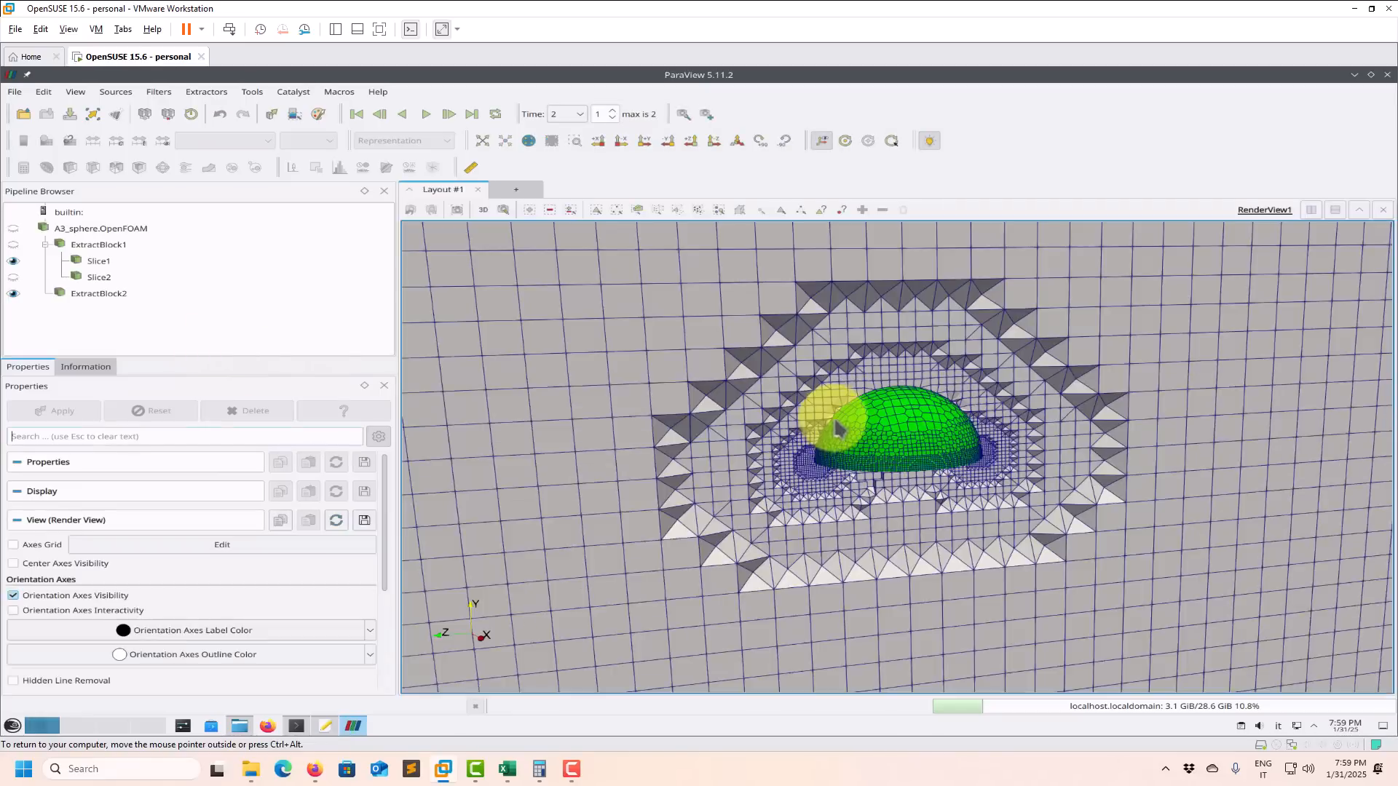
- Go back to time 1 and examine the castellated hemisphere mesh up close
{"action": "left_click", "coordinate": [377, 114]}
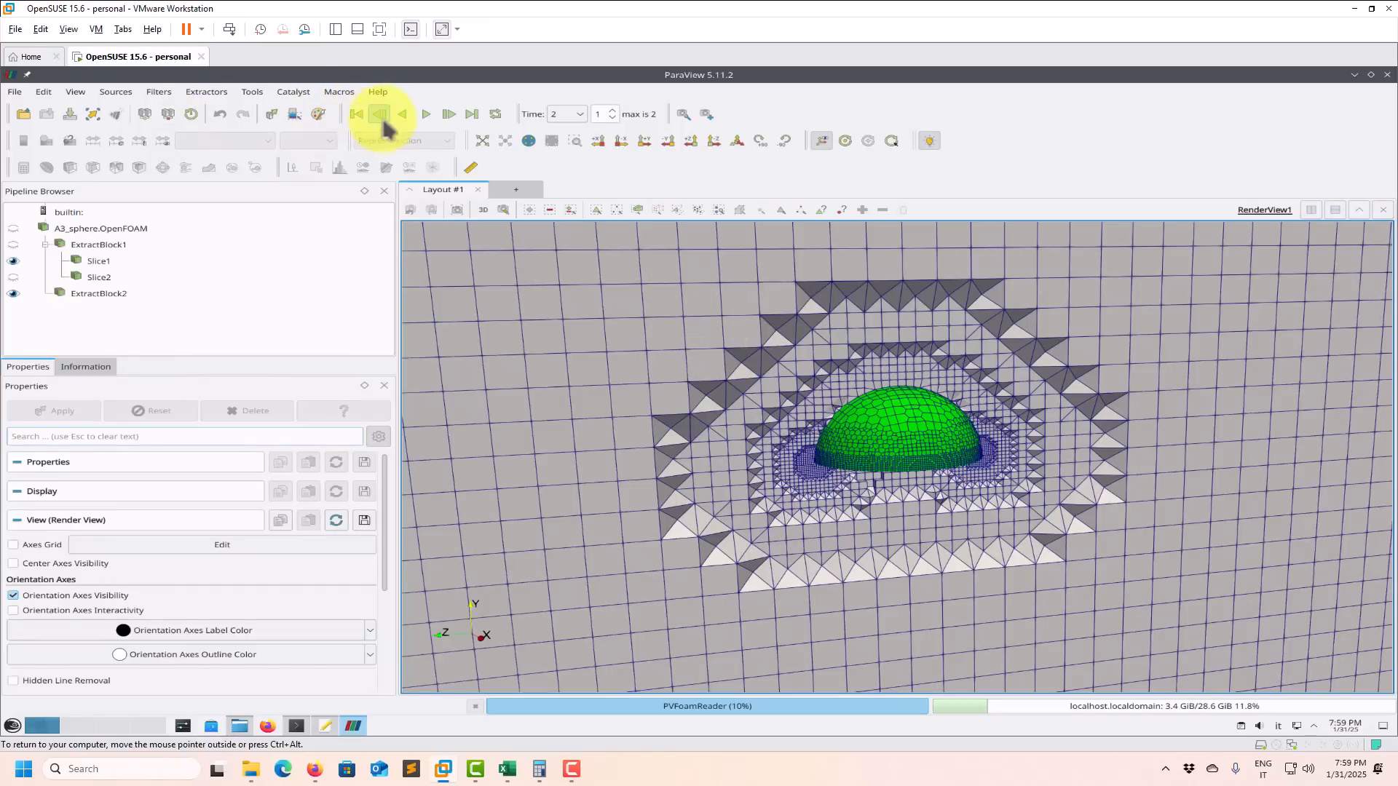
{"action": "scroll", "coordinate": [798, 389], "scroll_direction": "up", "scroll_amount": 5}
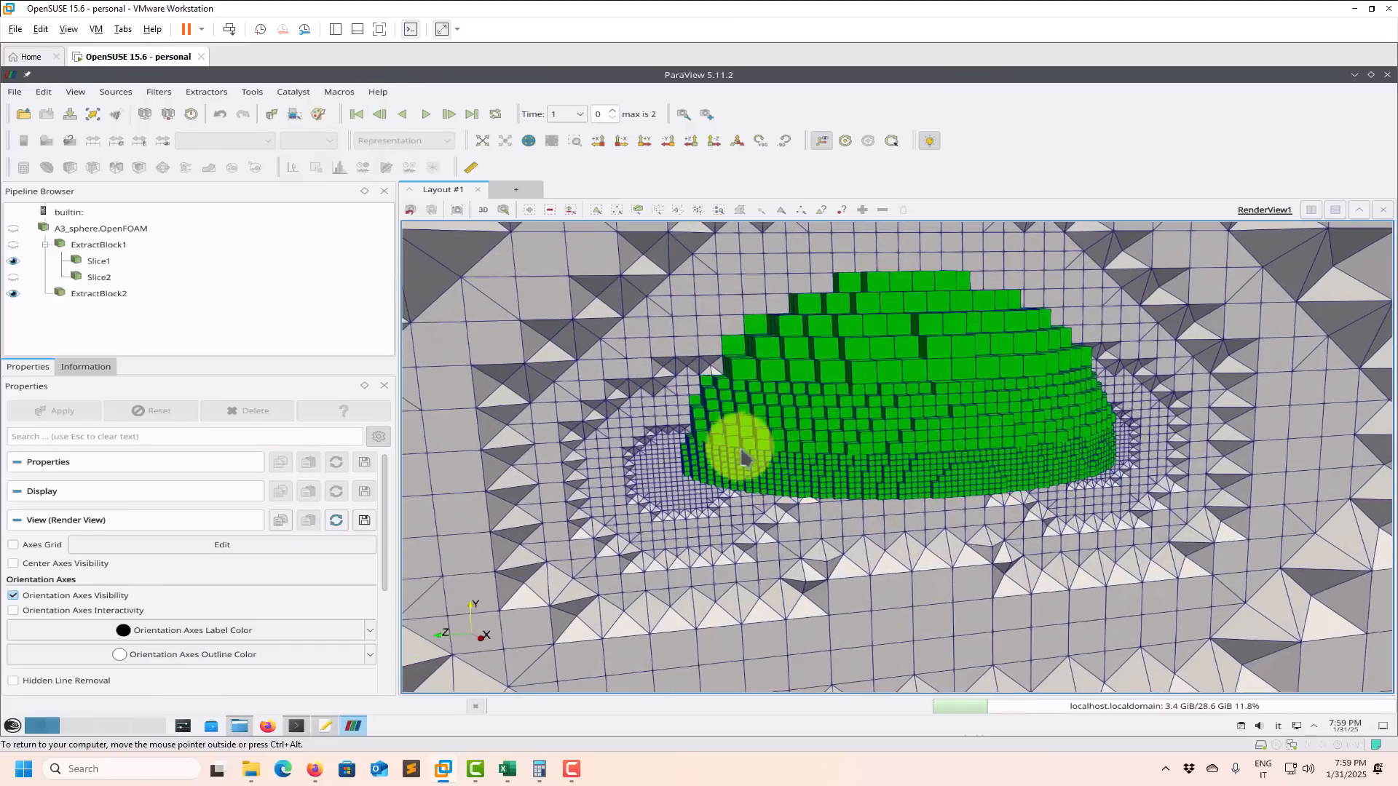
{"action": "left_click_drag", "start_coordinate": [734, 446], "coordinate": [883, 318]}
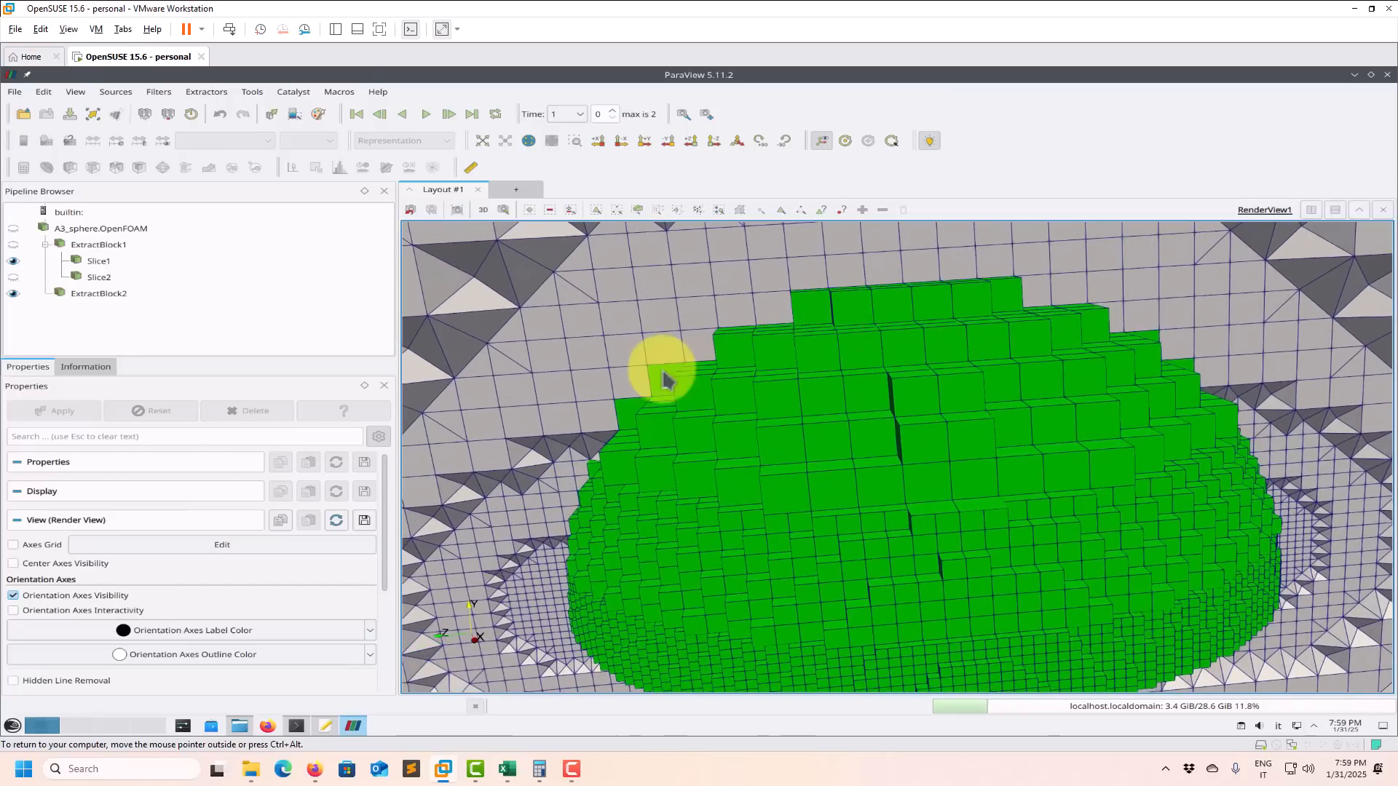
- Open hemisphere.stl from the case's constant/geometry folder and show it together with the mesh
{"action": "left_click", "coordinate": [16, 92]}
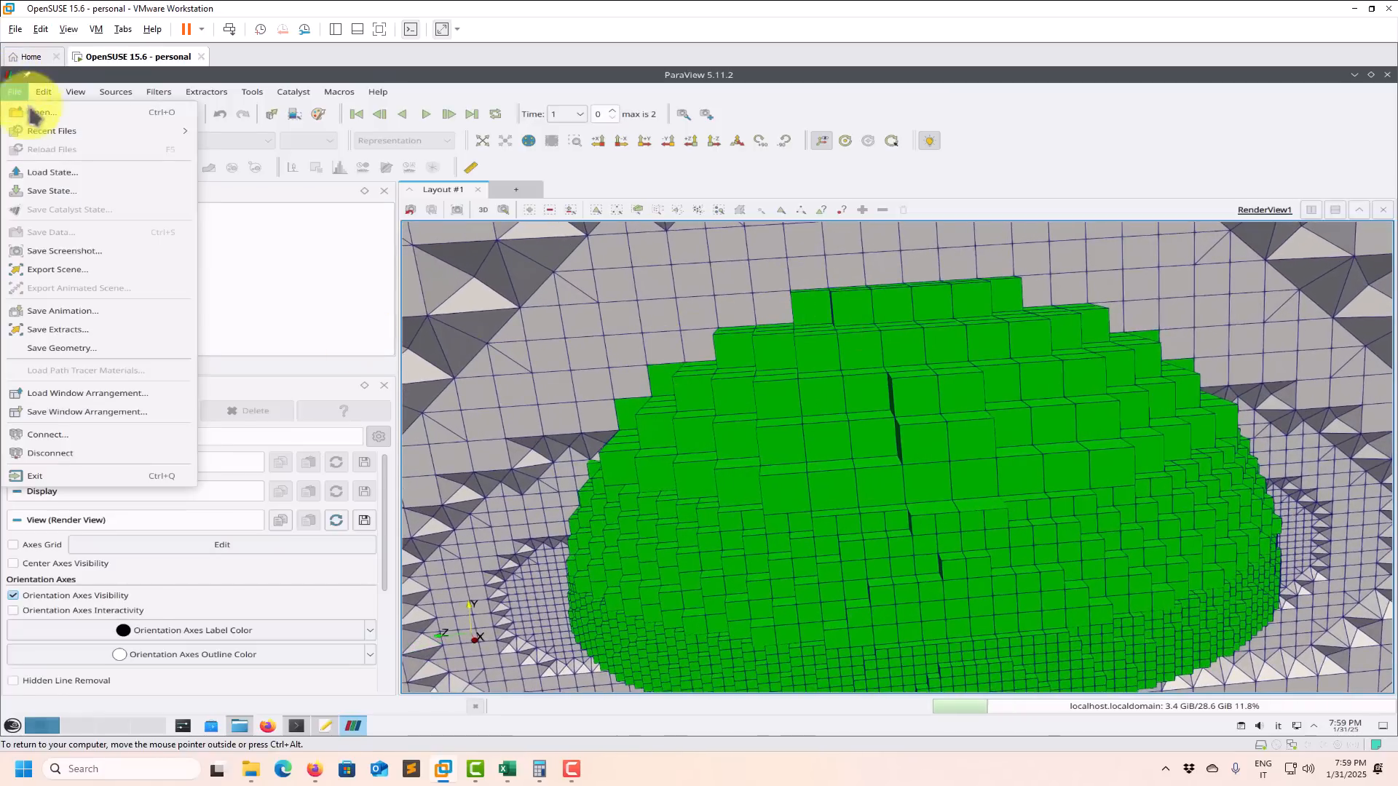
{"action": "left_click", "coordinate": [43, 109]}
{"action": "left_click", "coordinate": [349, 195]}
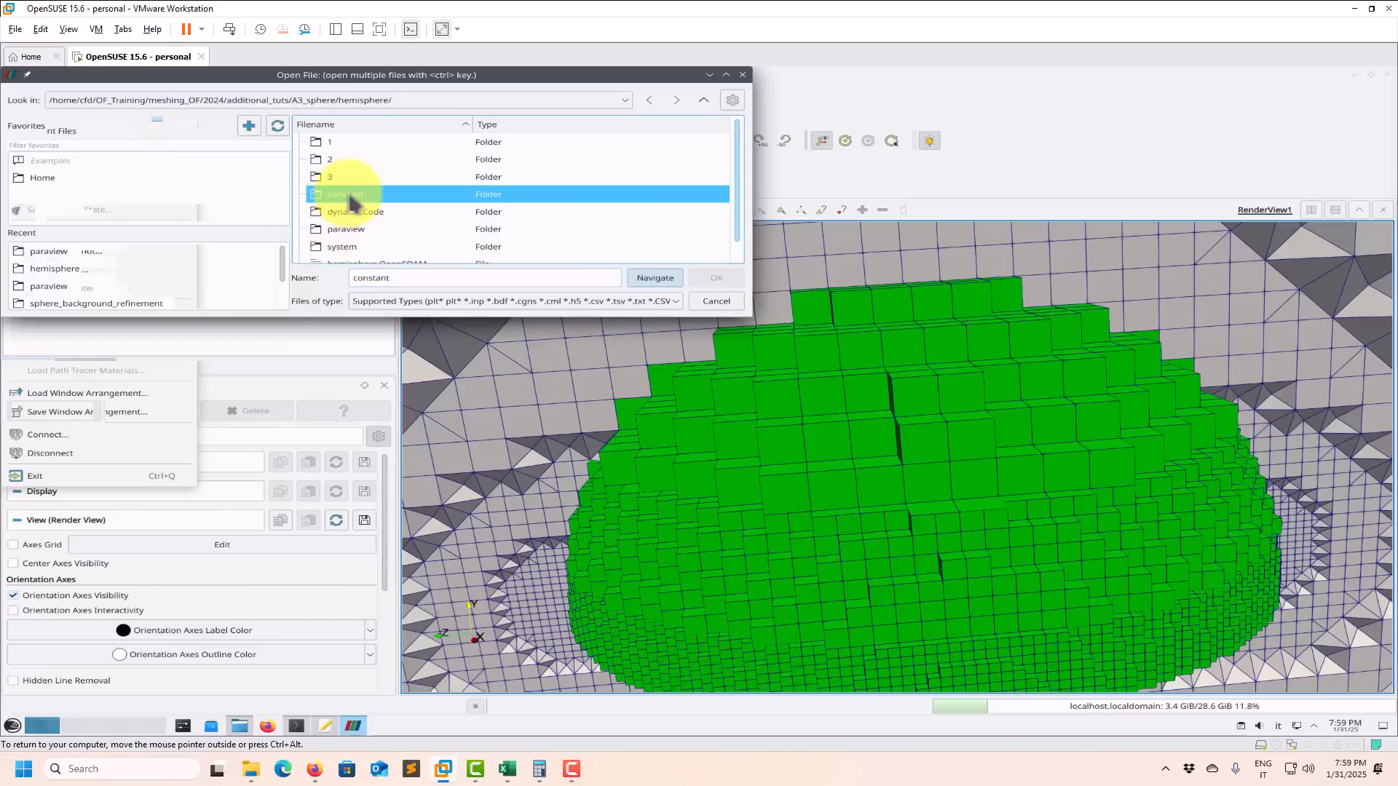
{"action": "double_click", "coordinate": [350, 195]}
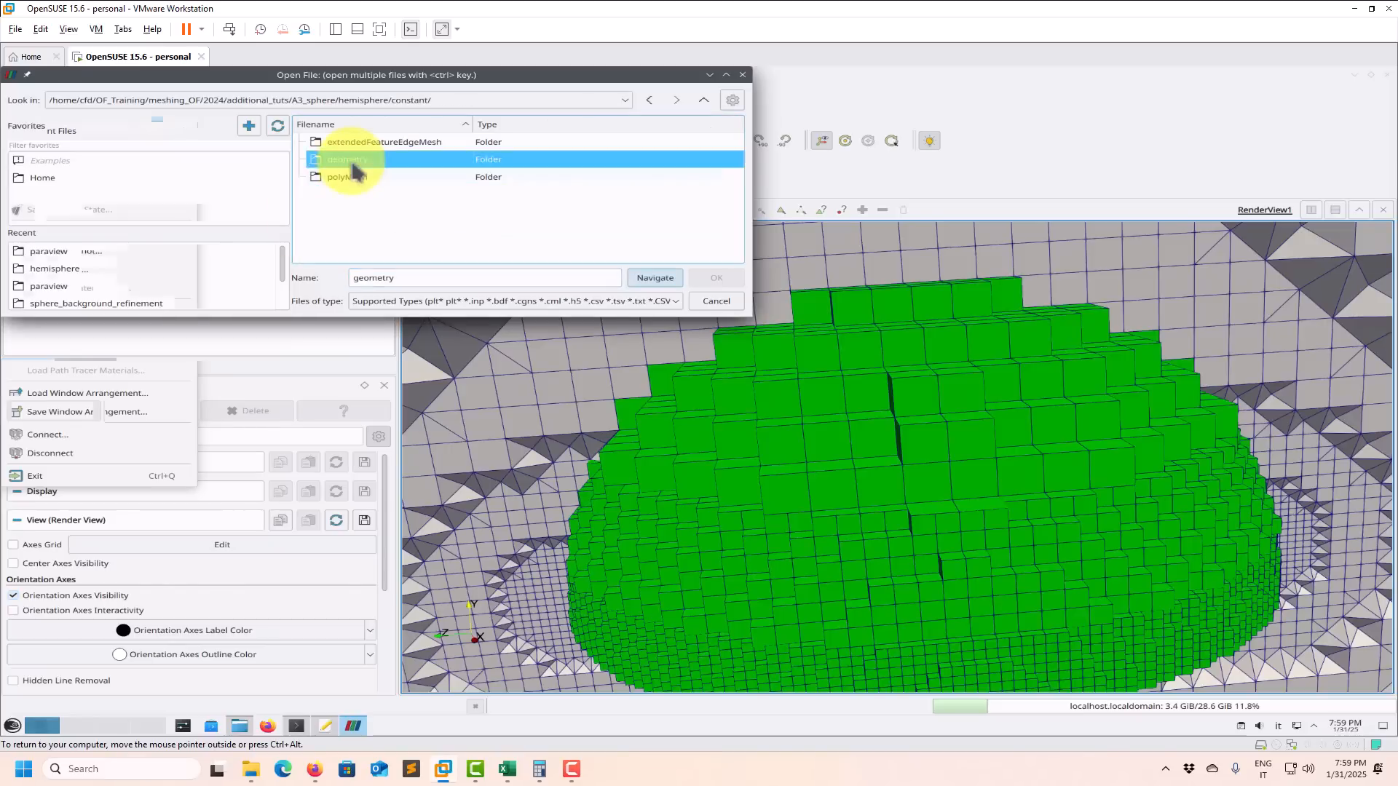
{"action": "double_click", "coordinate": [352, 159]}
{"action": "left_click", "coordinate": [353, 142]}
{"action": "left_click", "coordinate": [716, 279]}
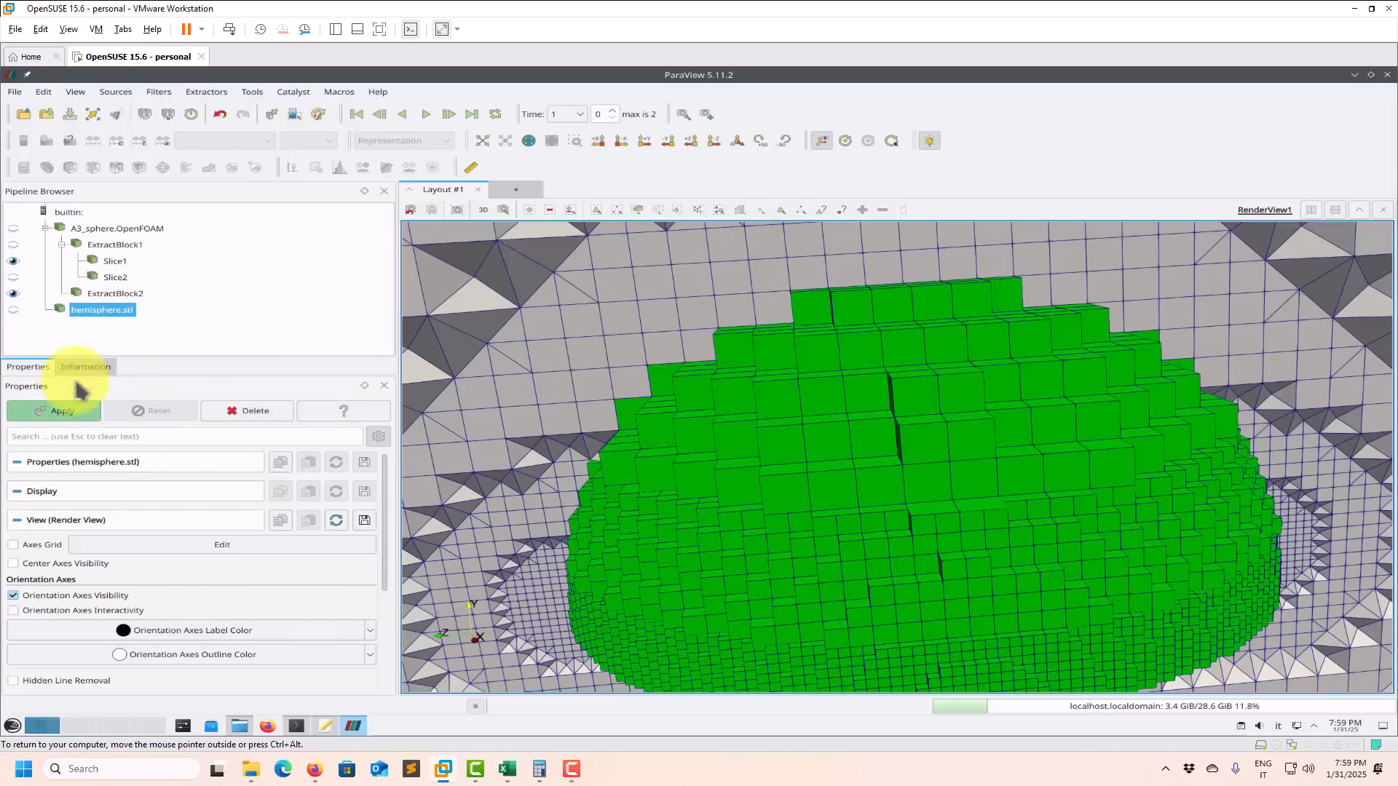
{"action": "left_click", "coordinate": [73, 412]}
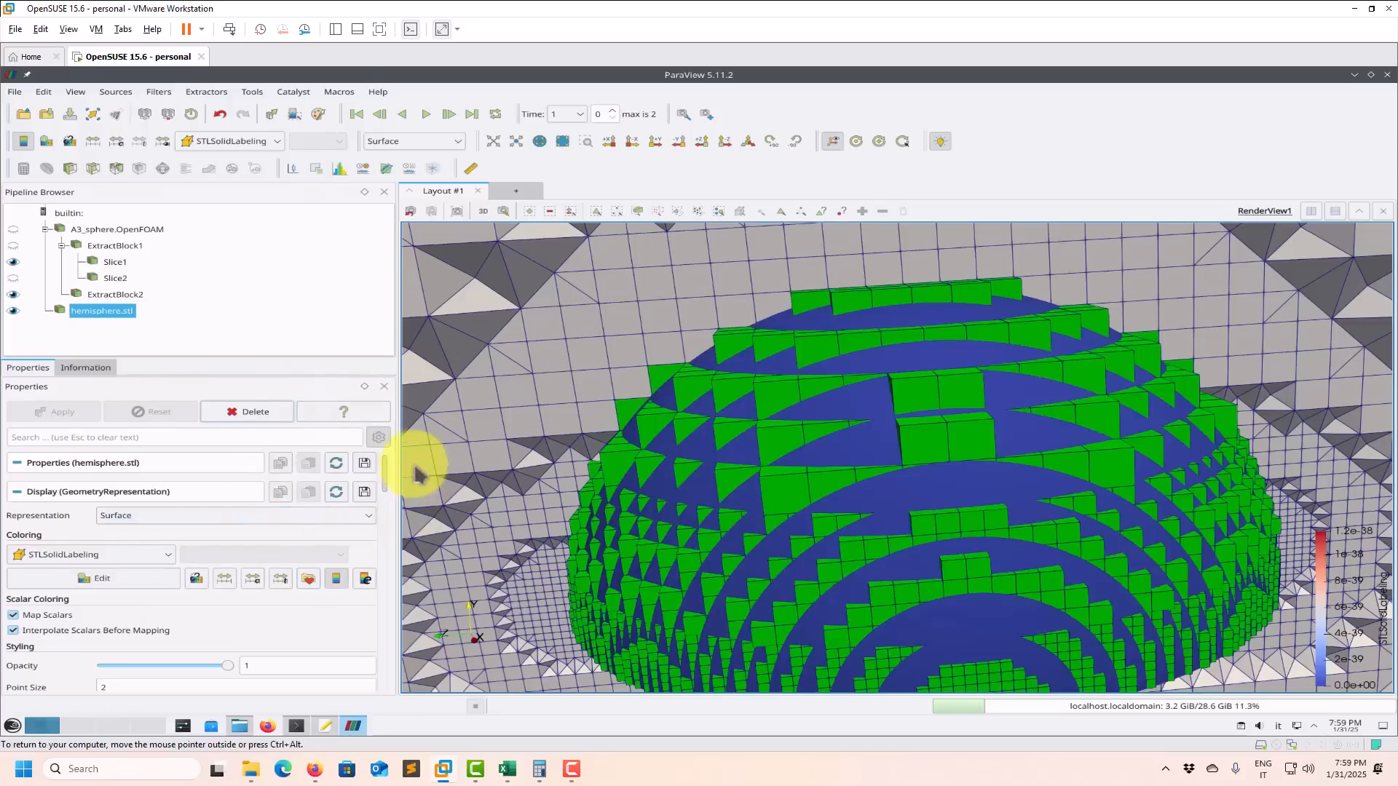
- Set the opacity of hemisphere.stl to 0.2 and its coloring to Solid Color, then compare it with the stepped mesh
{"action": "scroll", "coordinate": [386, 473], "scroll_direction": "down", "scroll_amount": 3}
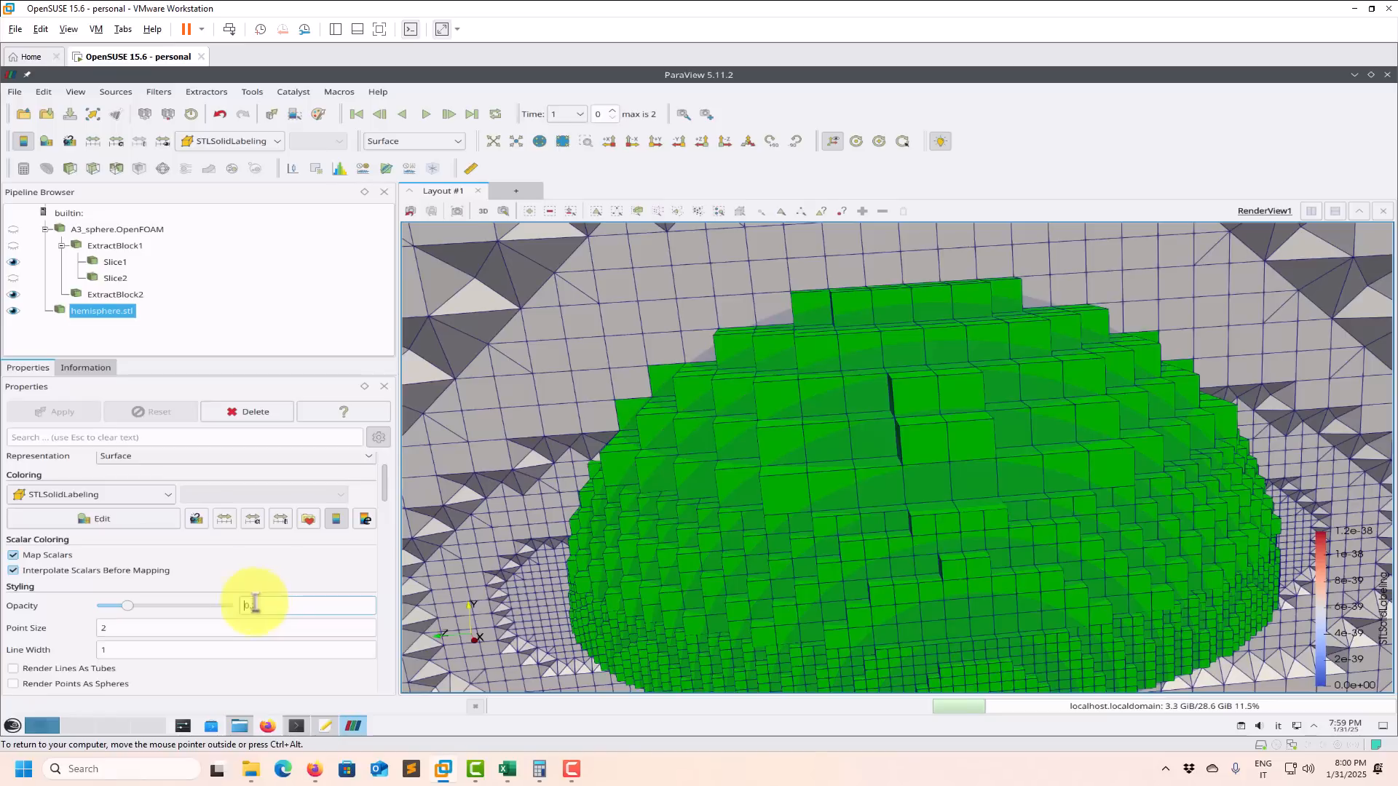
{"action": "left_click", "coordinate": [233, 141]}
{"action": "left_click", "coordinate": [249, 161]}
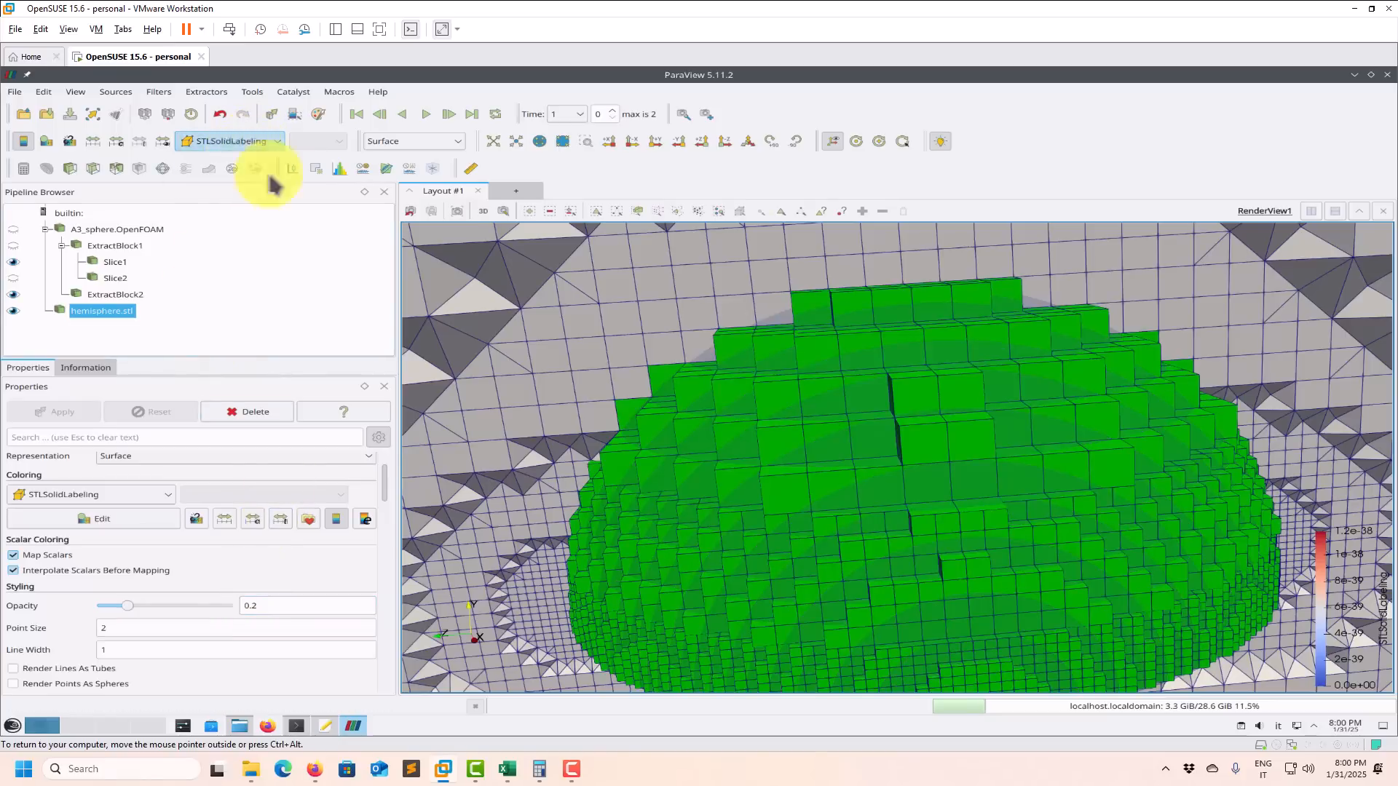
{"action": "left_click_drag", "start_coordinate": [839, 364], "coordinate": [774, 368]}
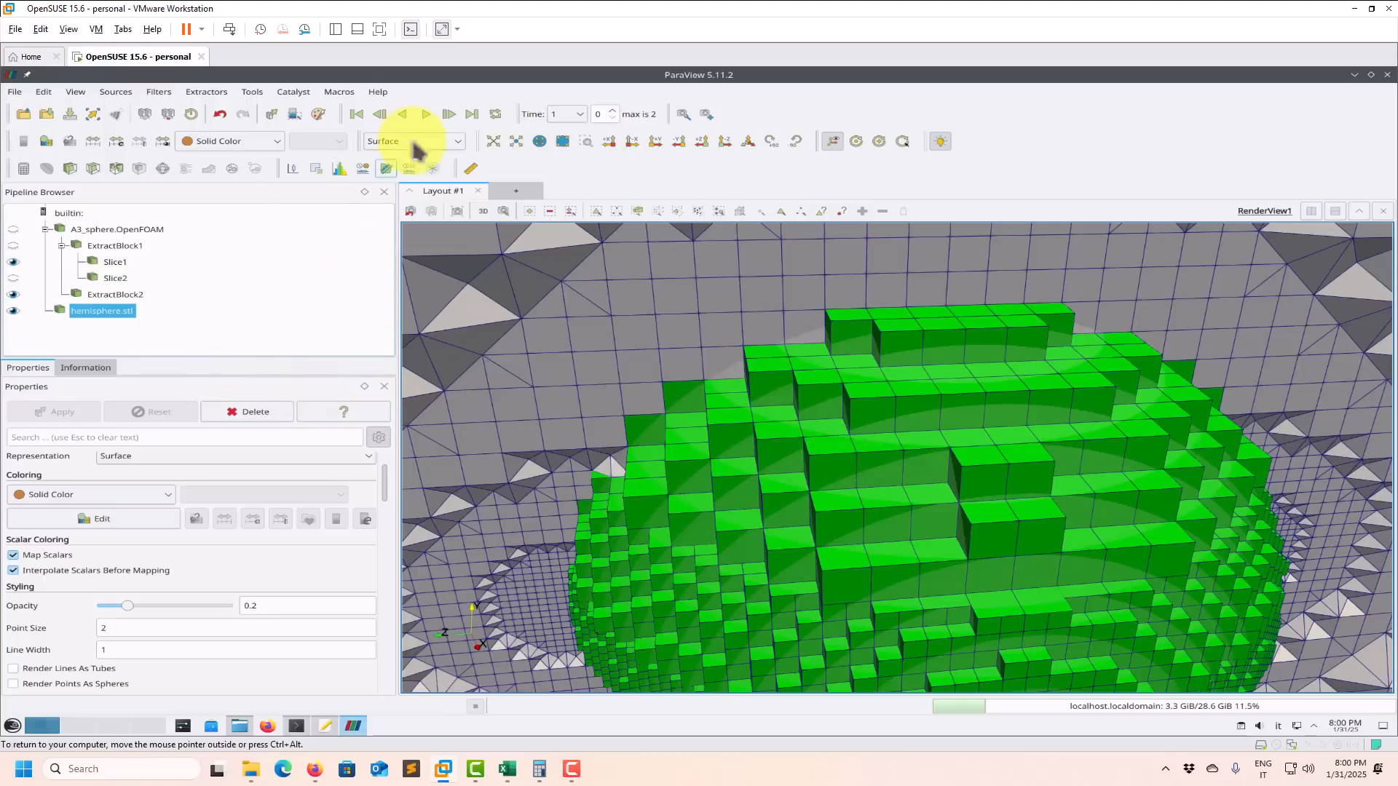
- Advance to time 2 and examine how the snapped mesh follows the hemisphere surface and its base edge
{"action": "left_click", "coordinate": [448, 116]}
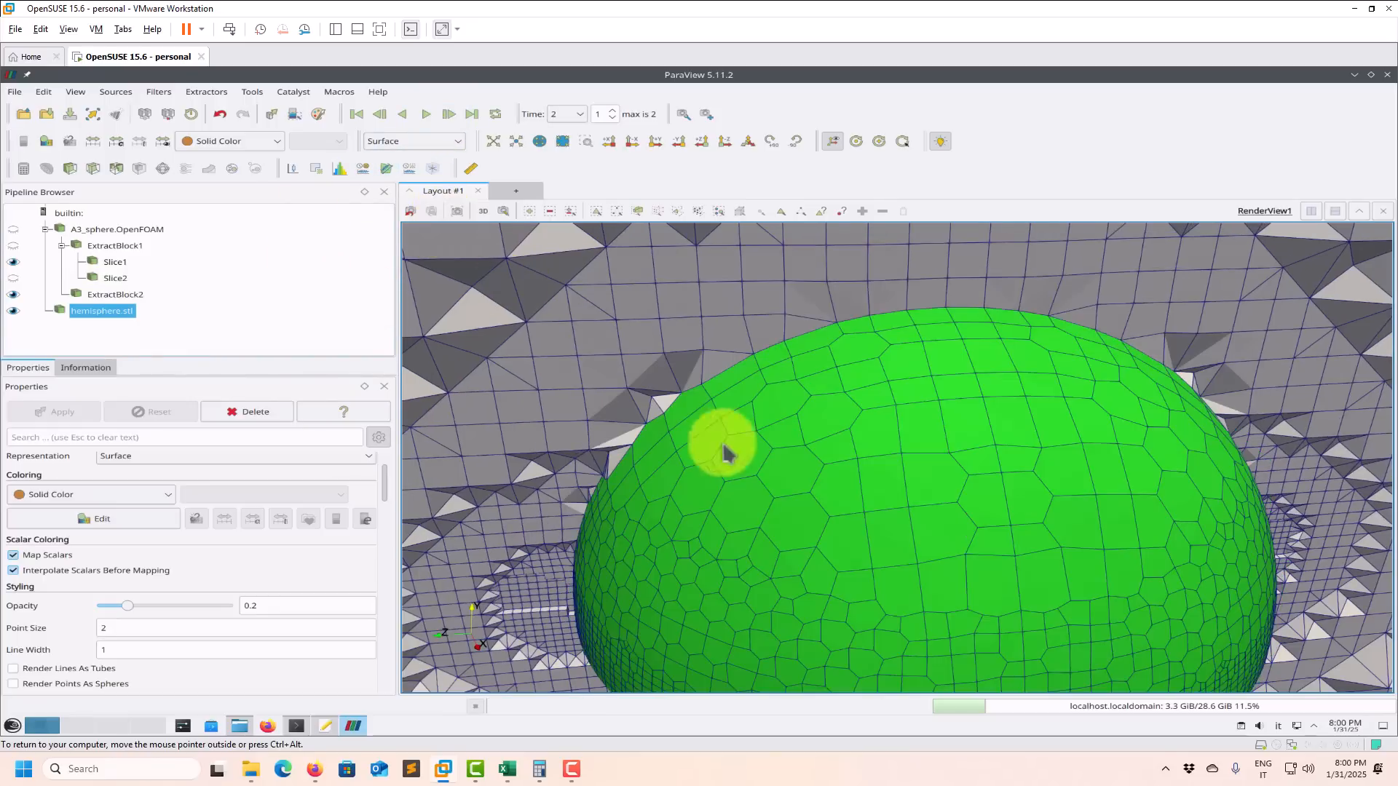
{"action": "left_click_drag", "start_coordinate": [742, 411], "coordinate": [976, 339]}
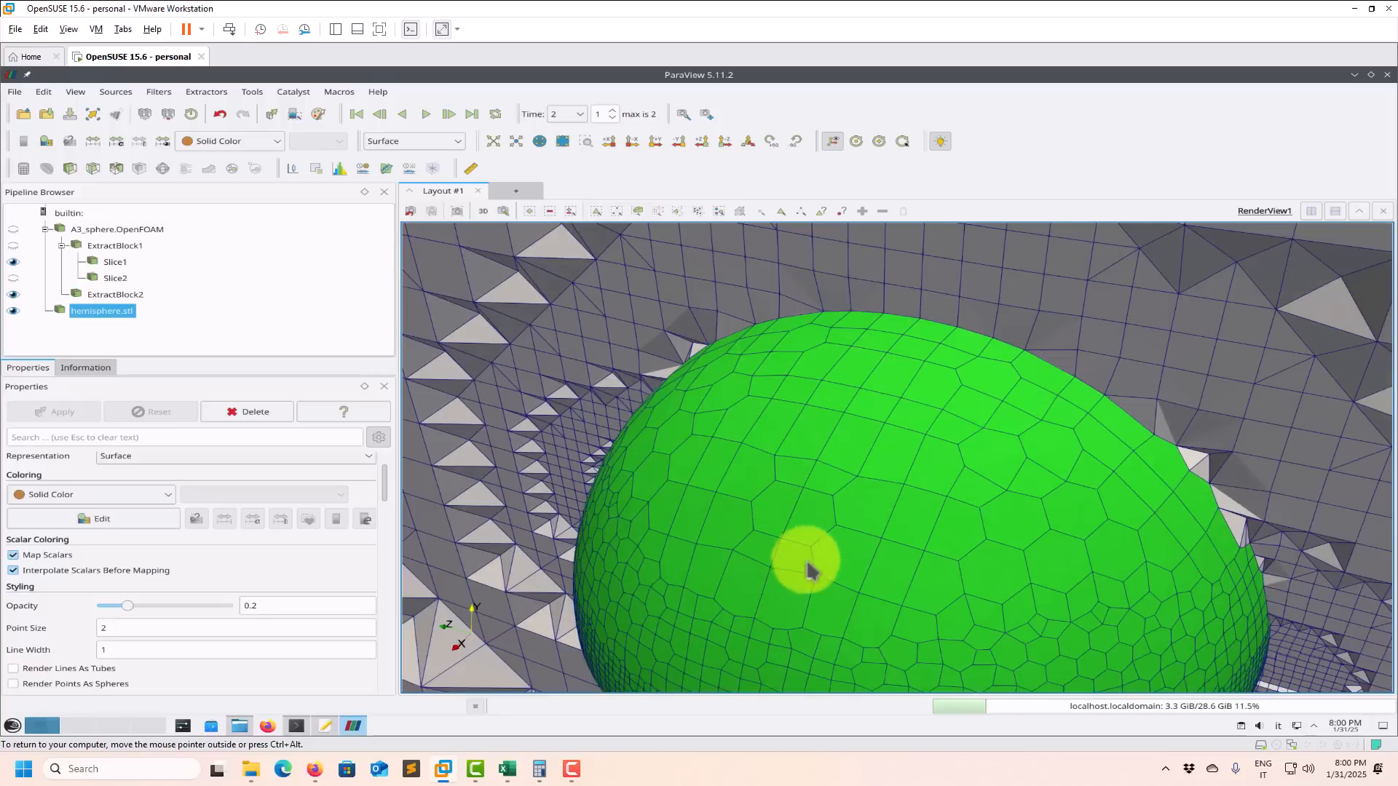
{"action": "left_click_drag", "start_coordinate": [808, 568], "coordinate": [786, 365]}
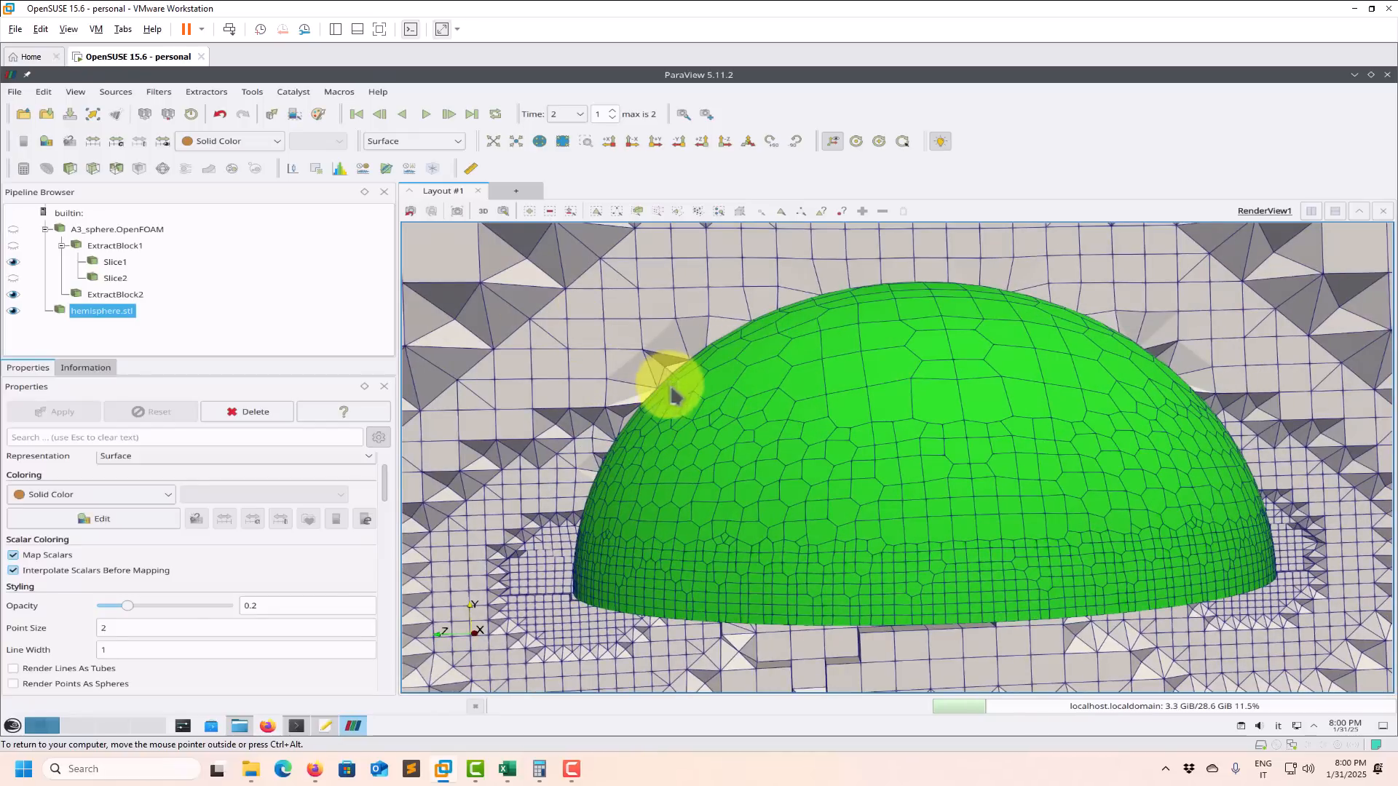
{"action": "left_click_drag", "start_coordinate": [752, 468], "coordinate": [699, 418]}
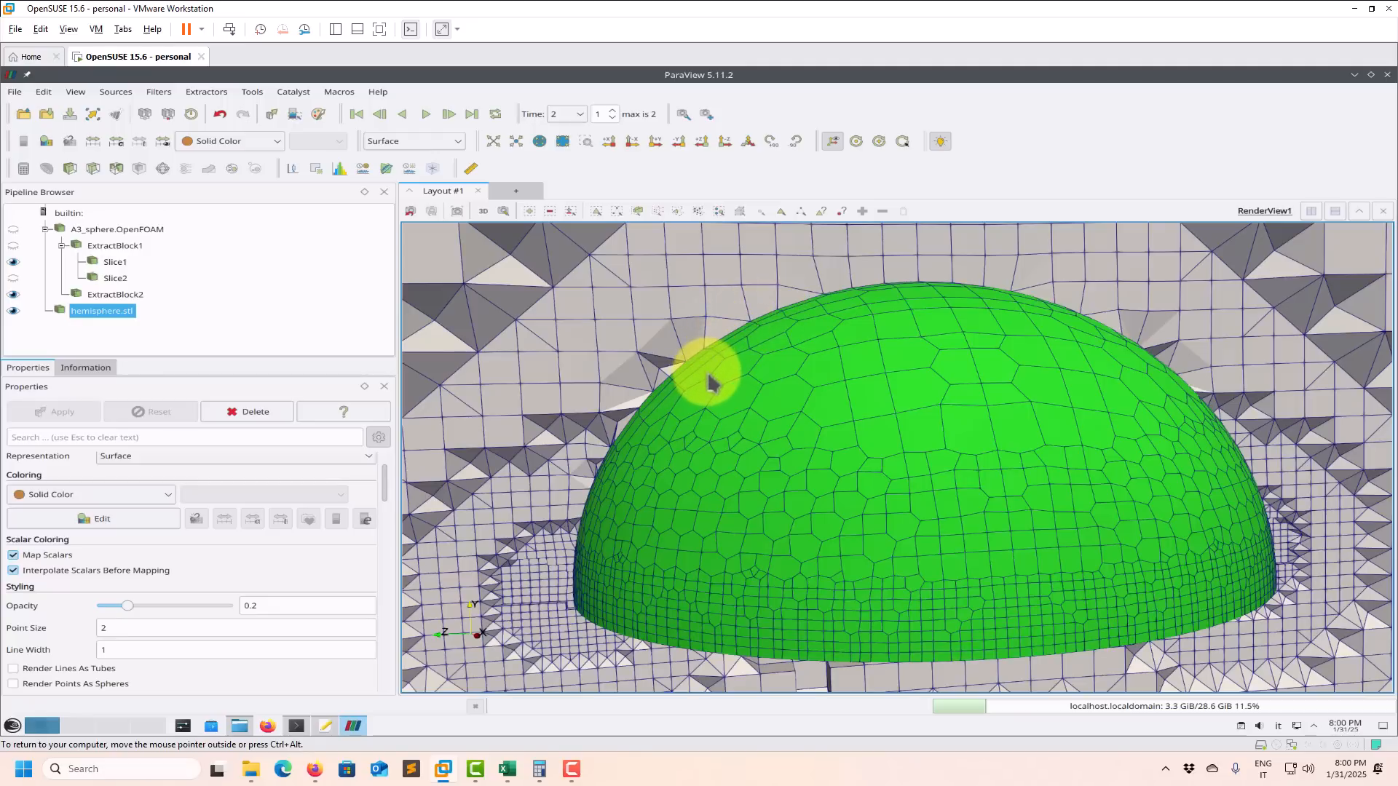
- Advance to time 3 and examine the boundary layers around the hemisphere and the surface cells from several angles
{"action": "scroll", "coordinate": [685, 364], "scroll_direction": "down", "scroll_amount": 3}
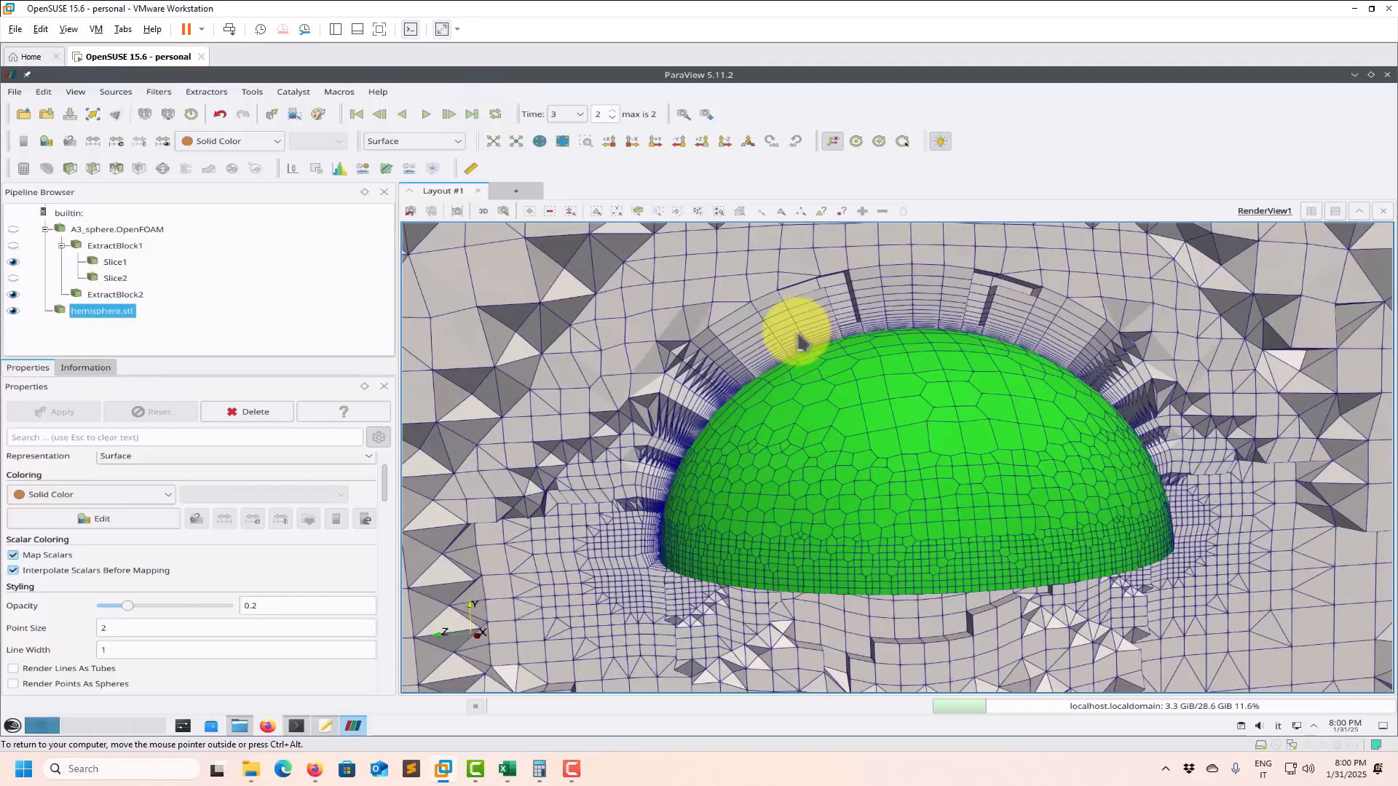
{"action": "left_click_drag", "start_coordinate": [703, 457], "coordinate": [778, 571]}
{"action": "scroll", "coordinate": [972, 518], "scroll_direction": "up", "scroll_amount": 9}
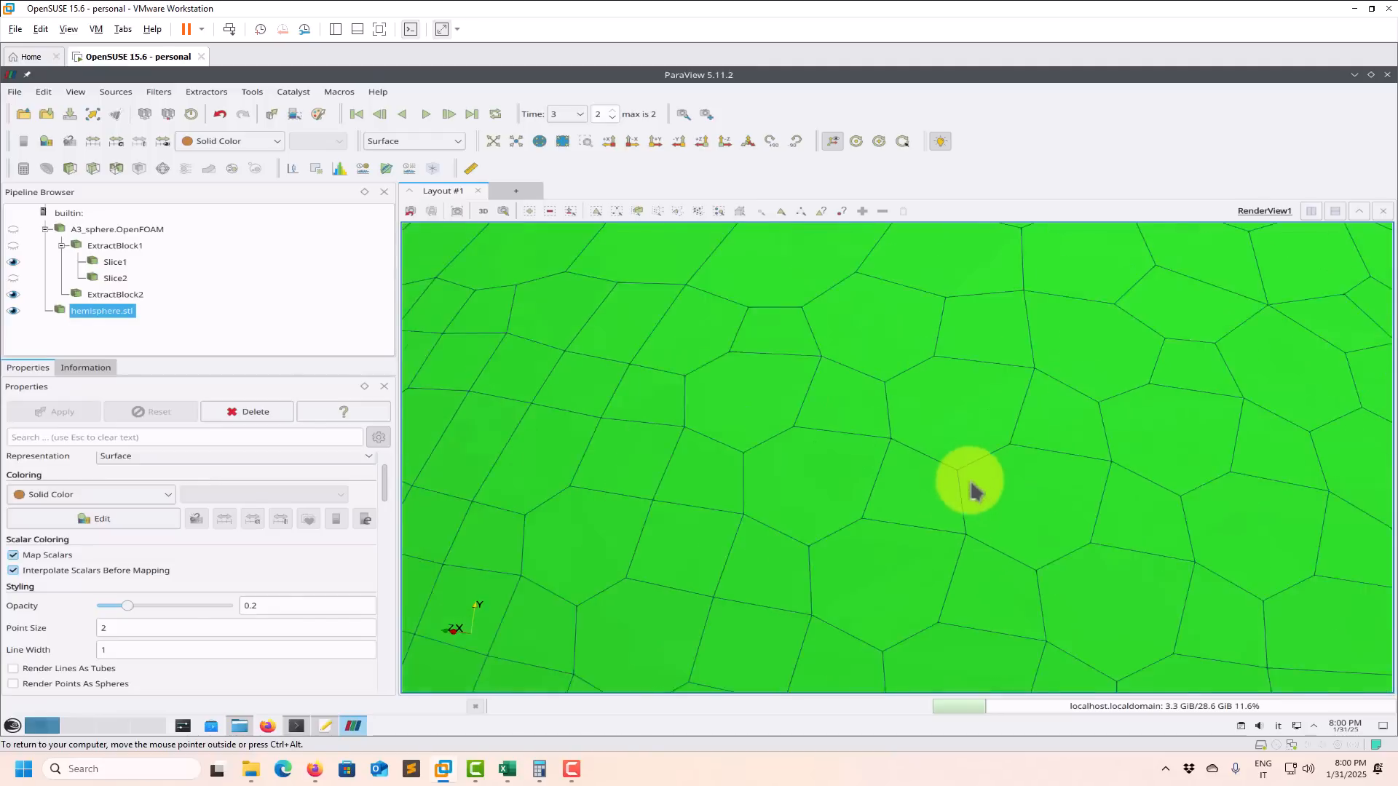
{"action": "scroll", "coordinate": [974, 492], "scroll_direction": "down", "scroll_amount": 8}
{"action": "left_click_drag", "start_coordinate": [914, 489], "coordinate": [847, 446]}
{"action": "scroll", "coordinate": [845, 441], "scroll_direction": "up", "scroll_amount": 5}
{"action": "scroll", "coordinate": [844, 422], "scroll_direction": "down", "scroll_amount": 6}
{"action": "left_click_drag", "start_coordinate": [876, 503], "coordinate": [509, 580]}
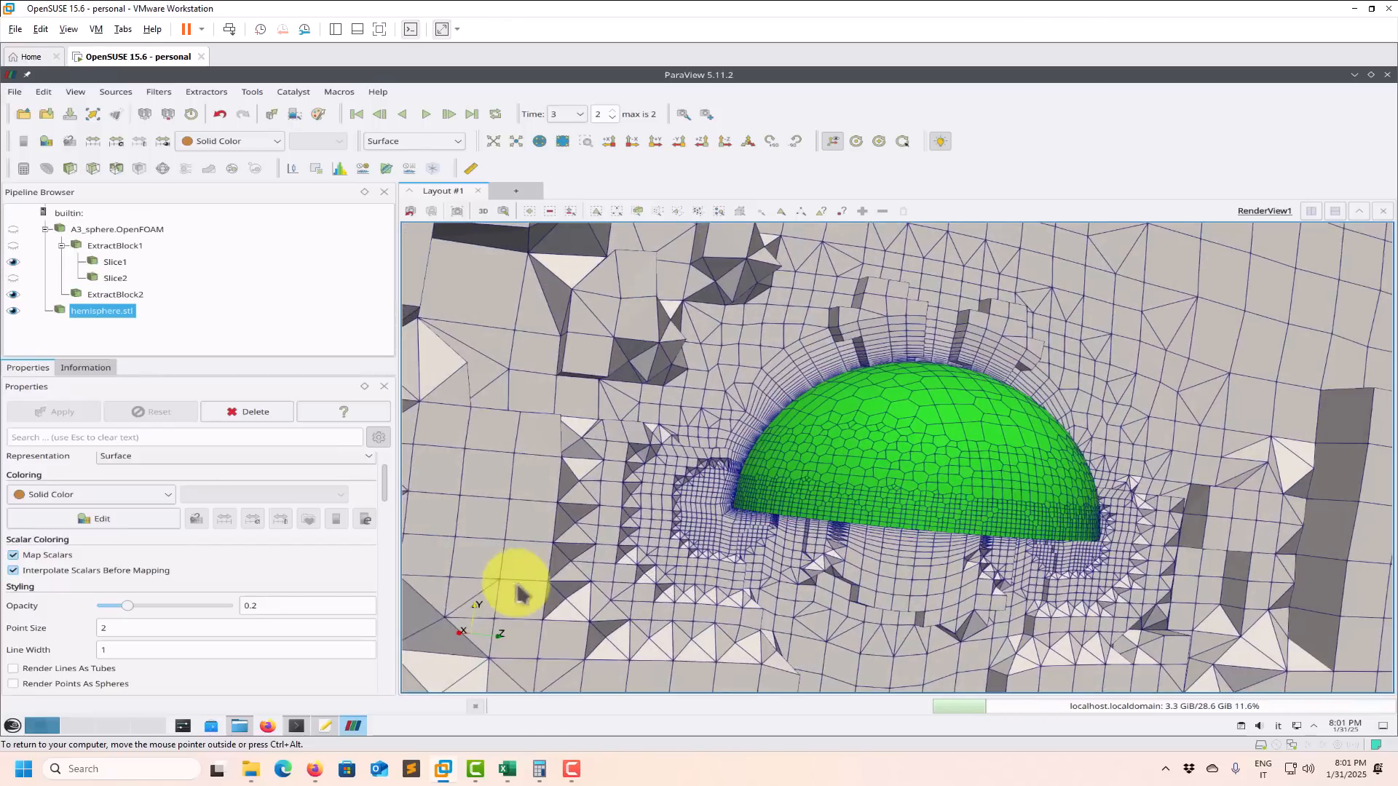
- Switch to the text editor and review the layer settings and advanced quality parameters in snappyHexMeshDict_bl
{"action": "left_click", "coordinate": [327, 727]}
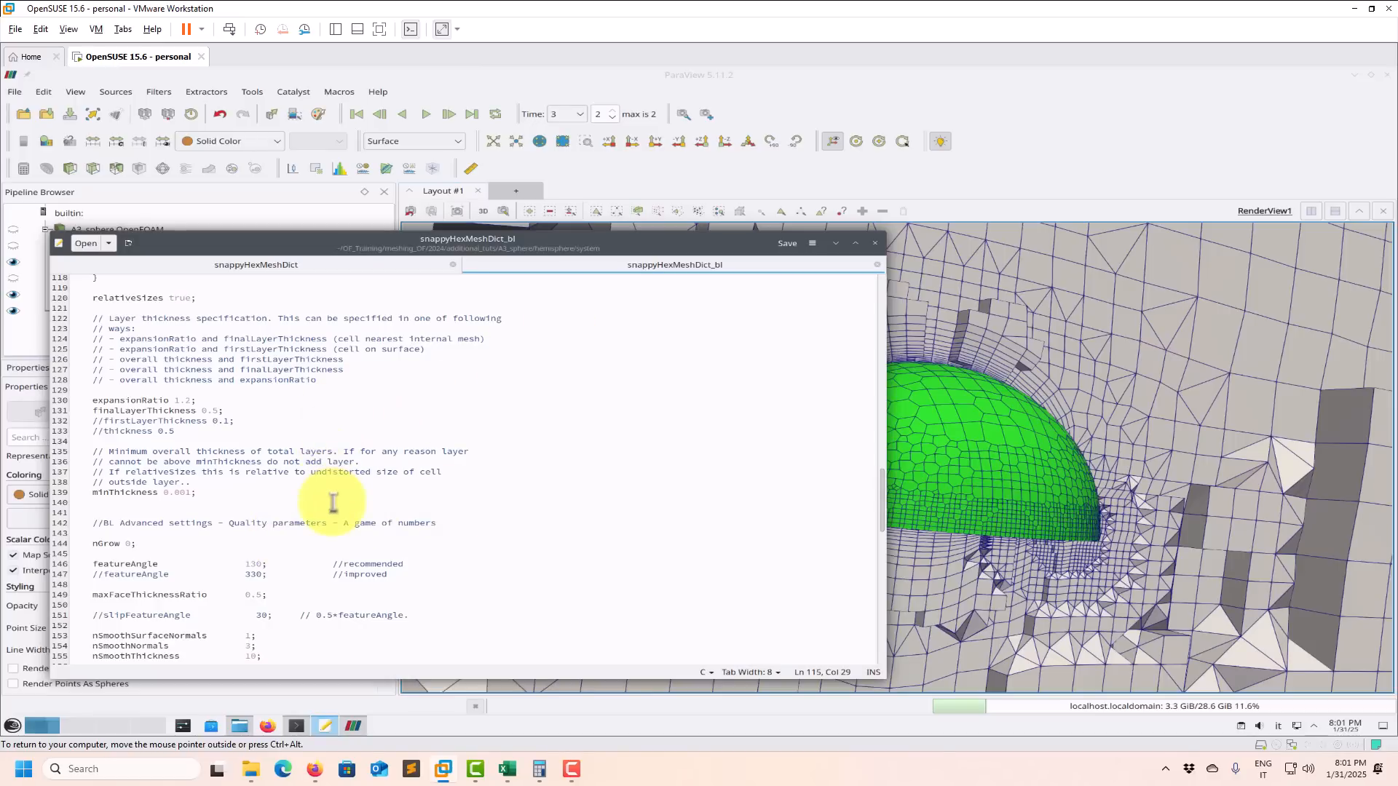
{"action": "scroll", "coordinate": [337, 516], "scroll_direction": "down", "scroll_amount": 4}
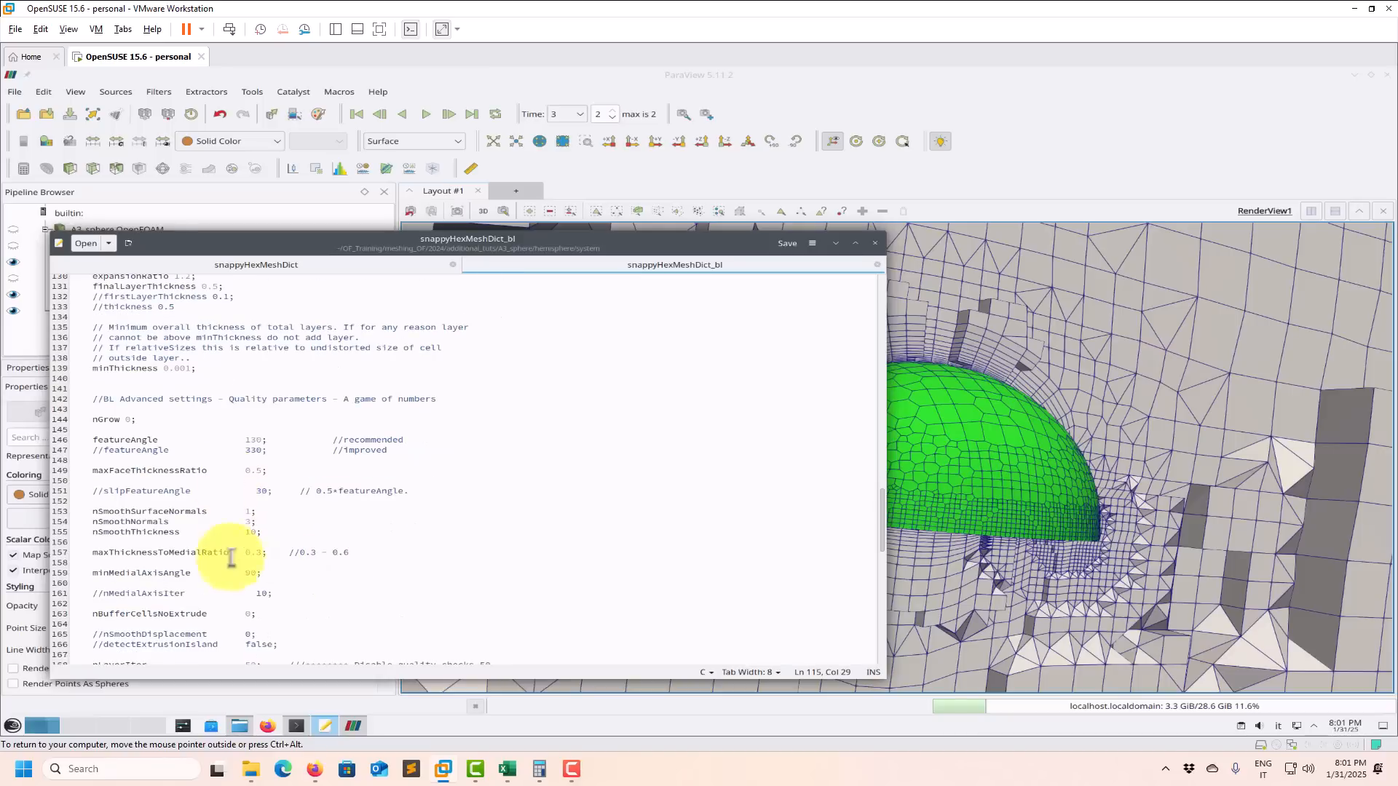
{"action": "scroll", "coordinate": [283, 568], "scroll_direction": "down", "scroll_amount": 19}
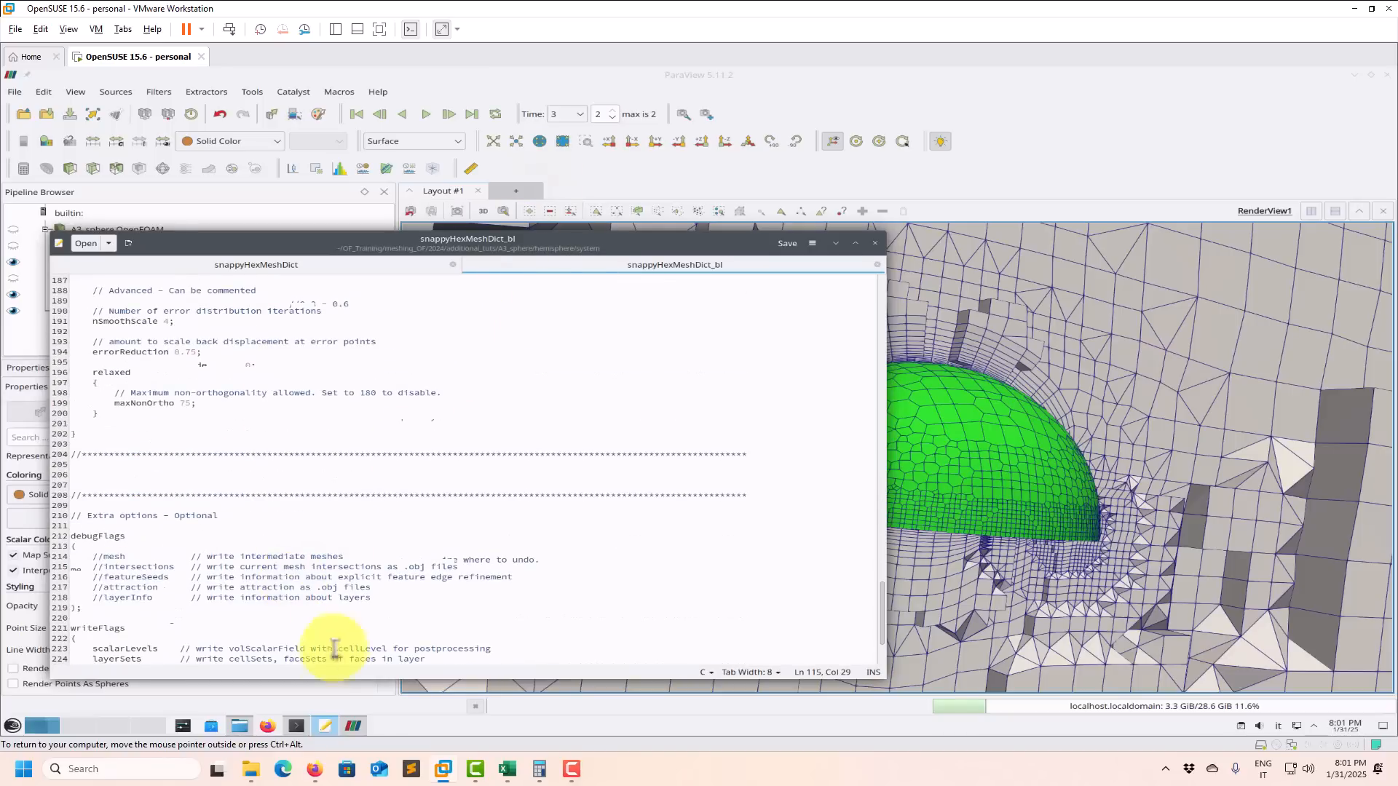
- Open meshQualityDict from the hemisphere case's system folder, check the minDeterminant entry and minimize the editor
{"action": "left_click", "coordinate": [246, 726]}
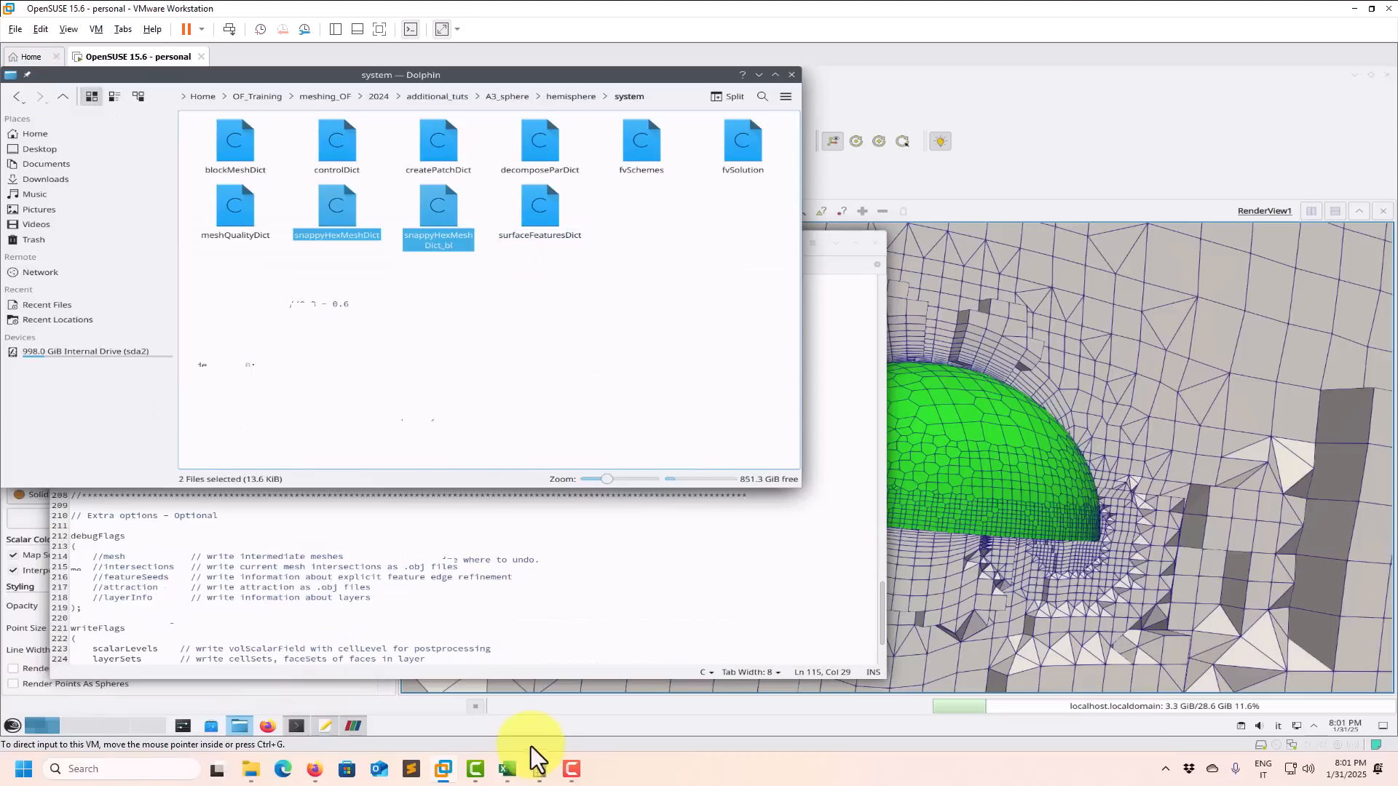
{"action": "left_click_drag", "start_coordinate": [244, 219], "coordinate": [492, 564]}
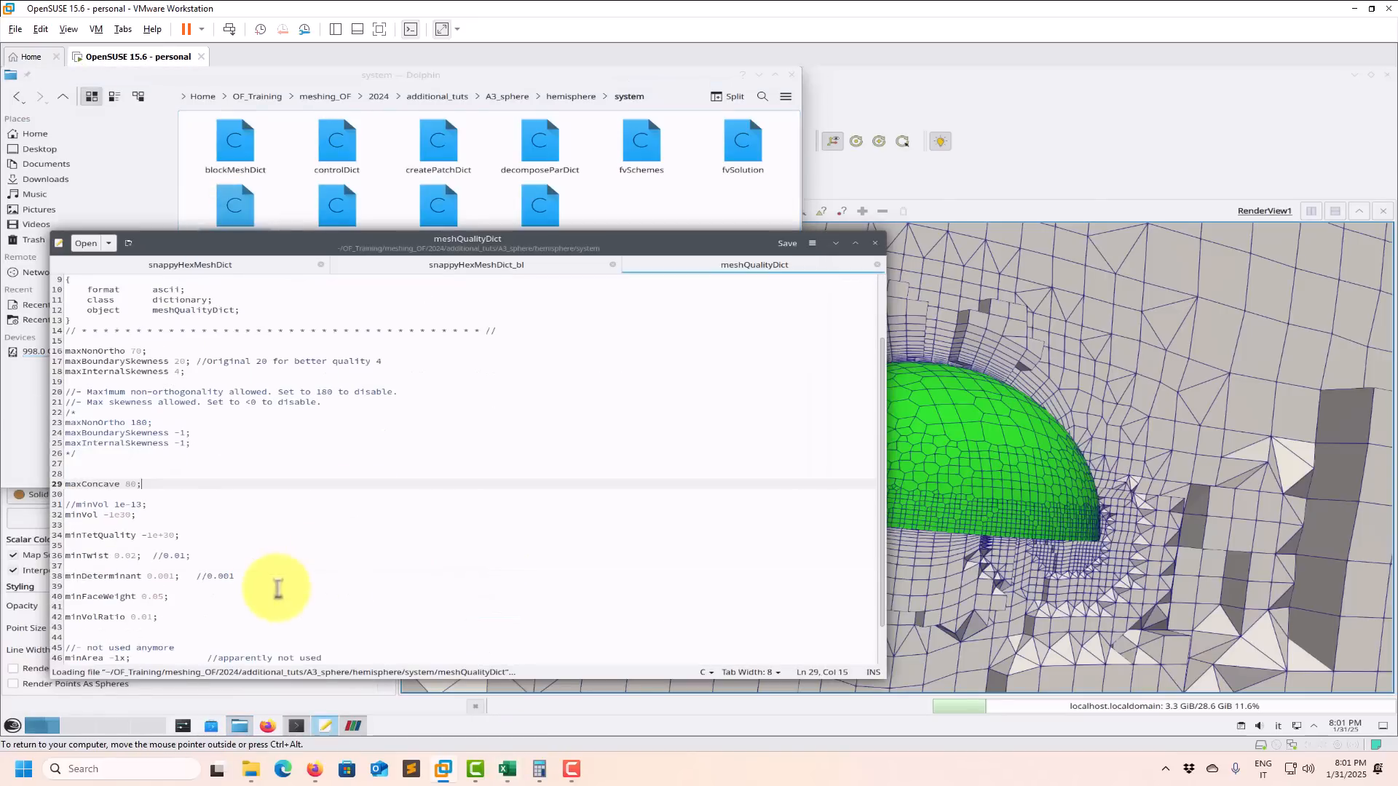
{"action": "left_click", "coordinate": [147, 575]}
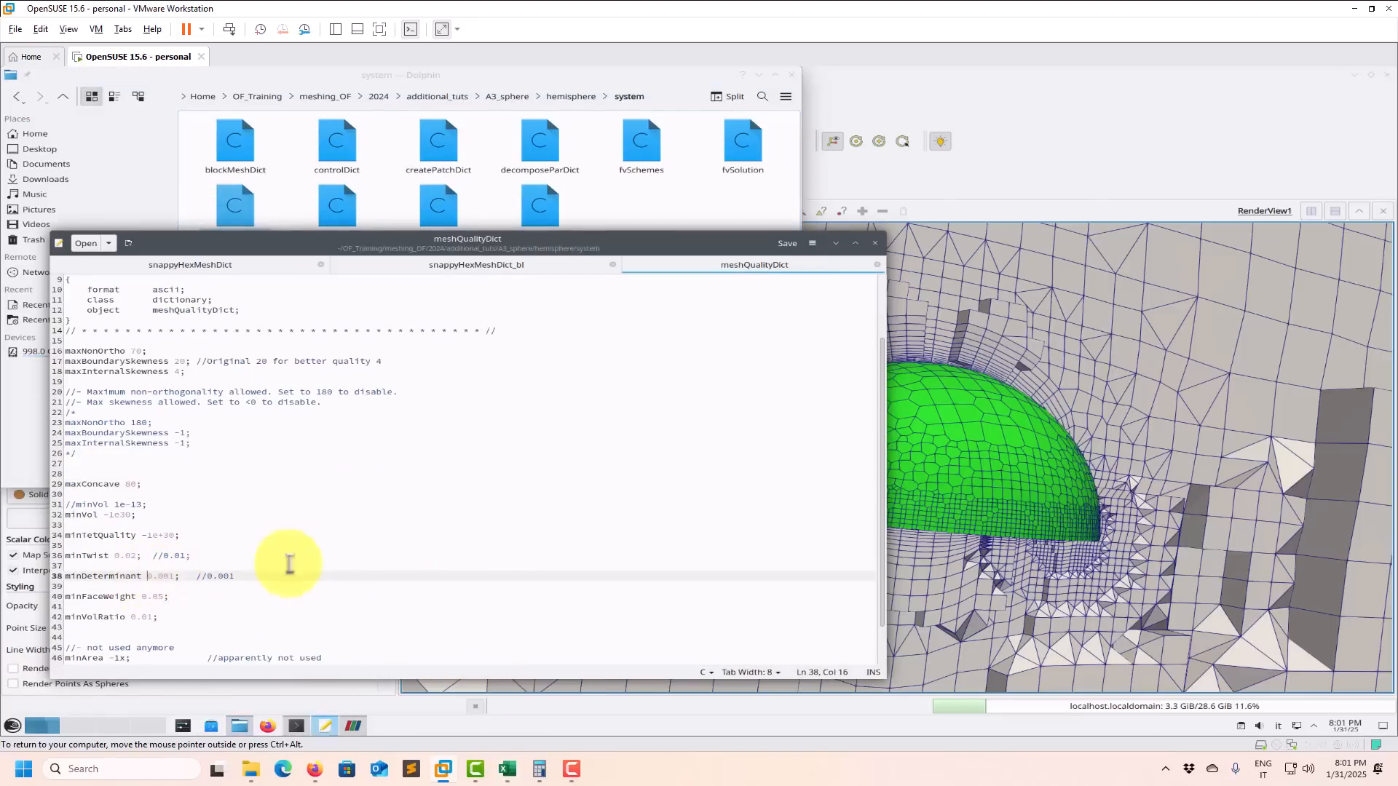
{"action": "left_click", "coordinate": [837, 243]}
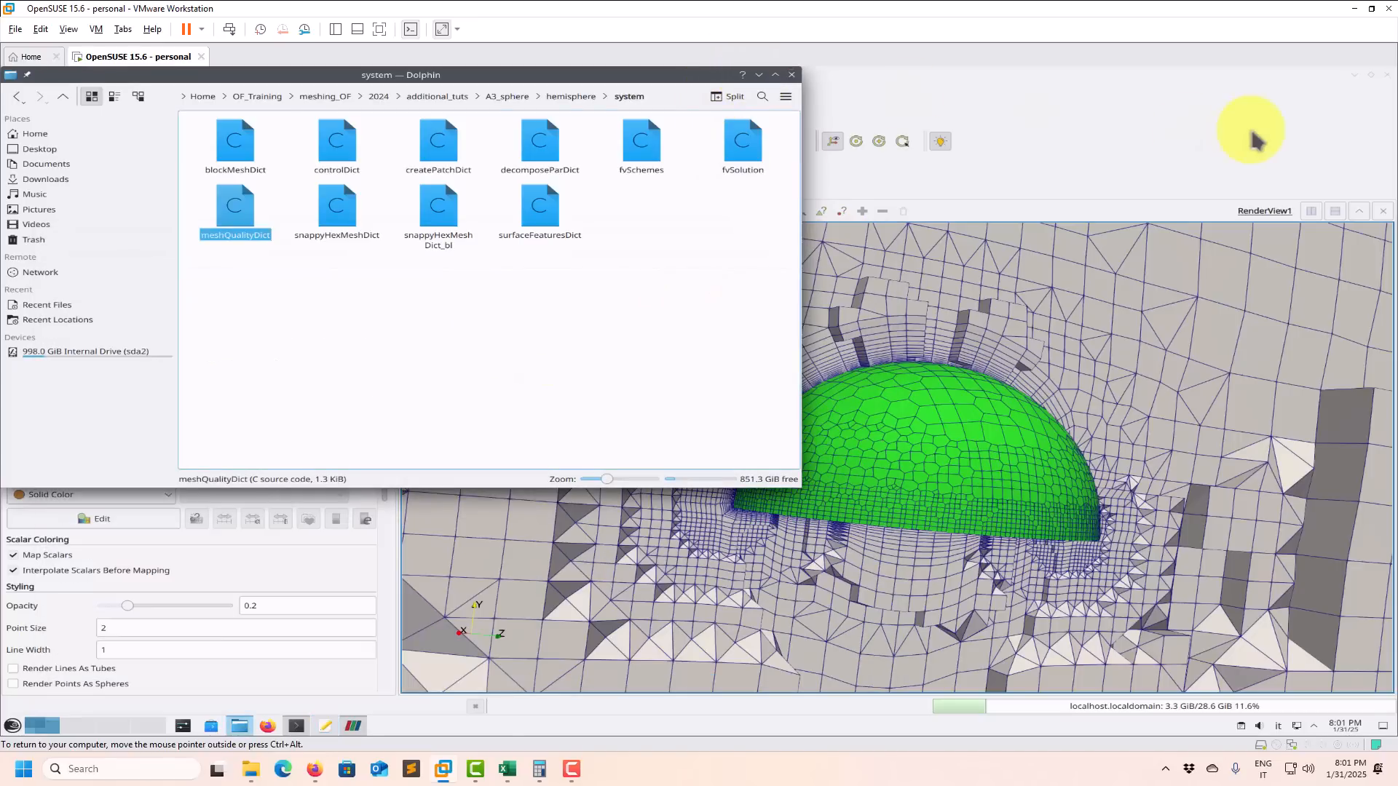